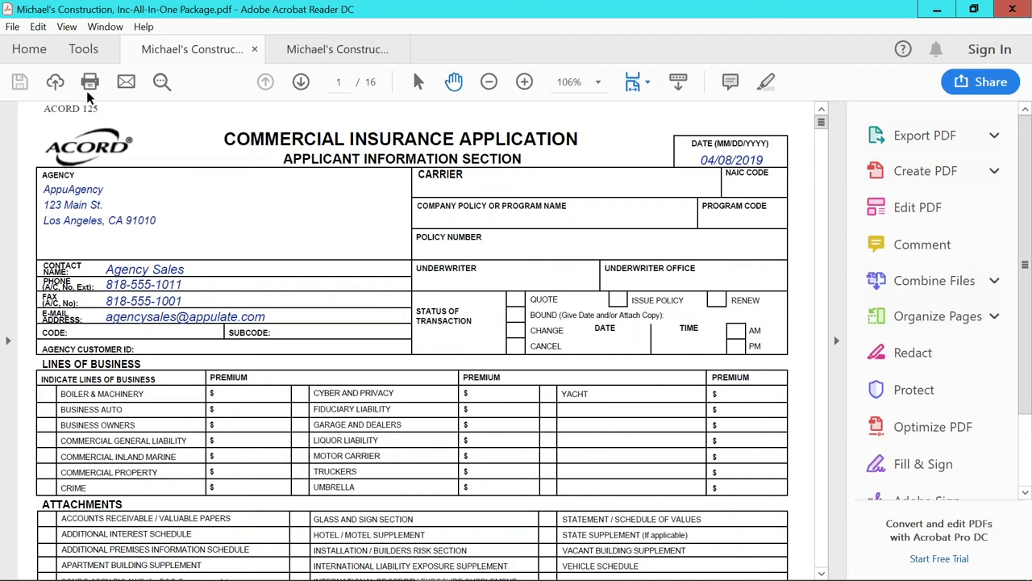
- Print all 16 pages of the package to the Appulate Uplink printer from Acrobat Reader
key(ctrl+p)
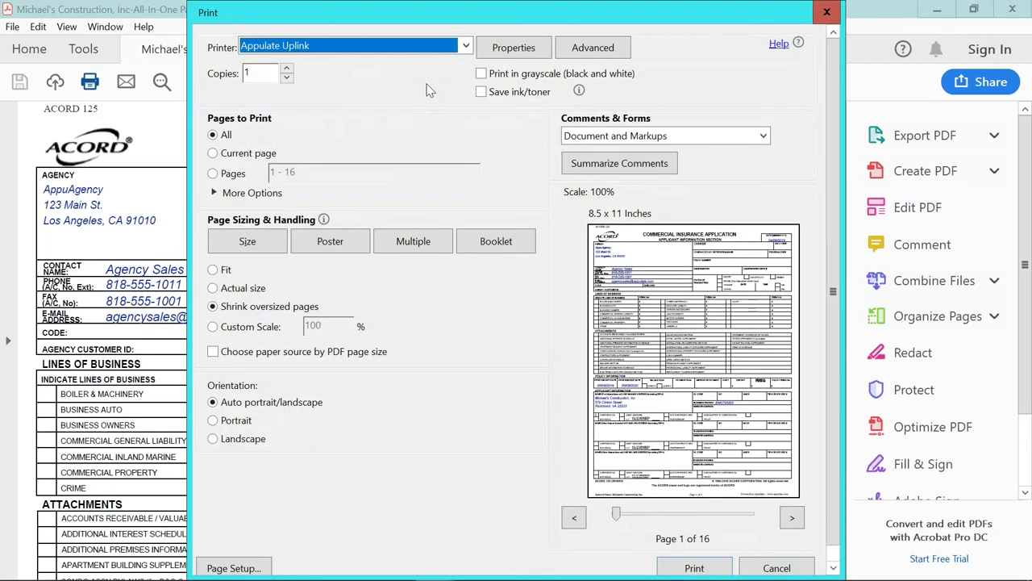
click(816, 15)
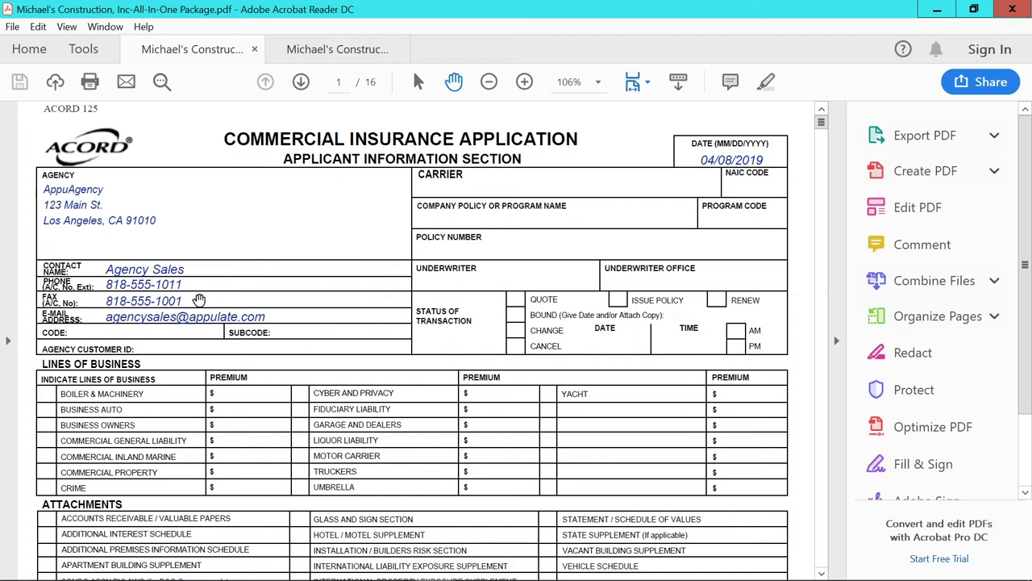
click(89, 81)
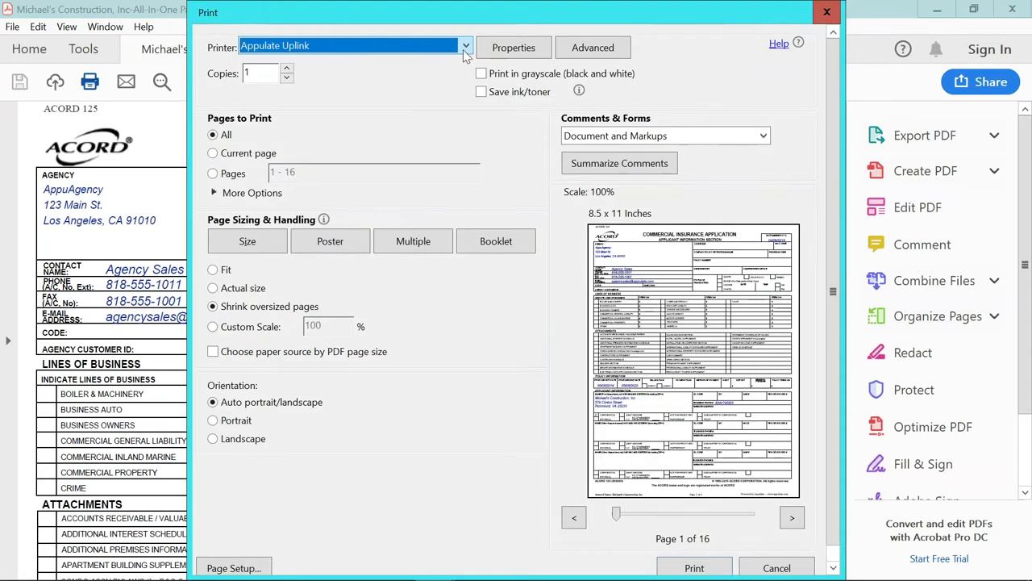
click(465, 46)
click(413, 63)
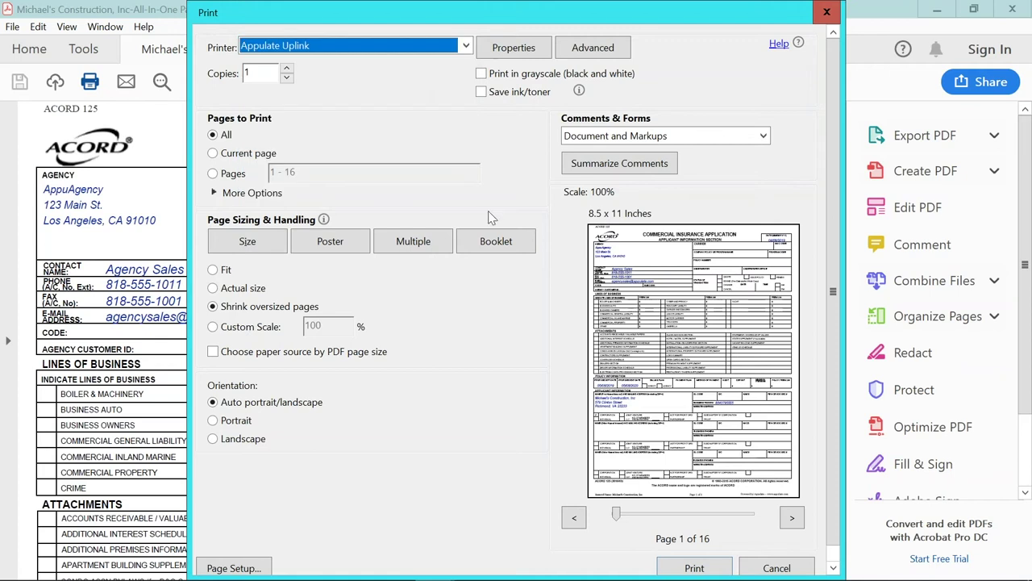
click(693, 568)
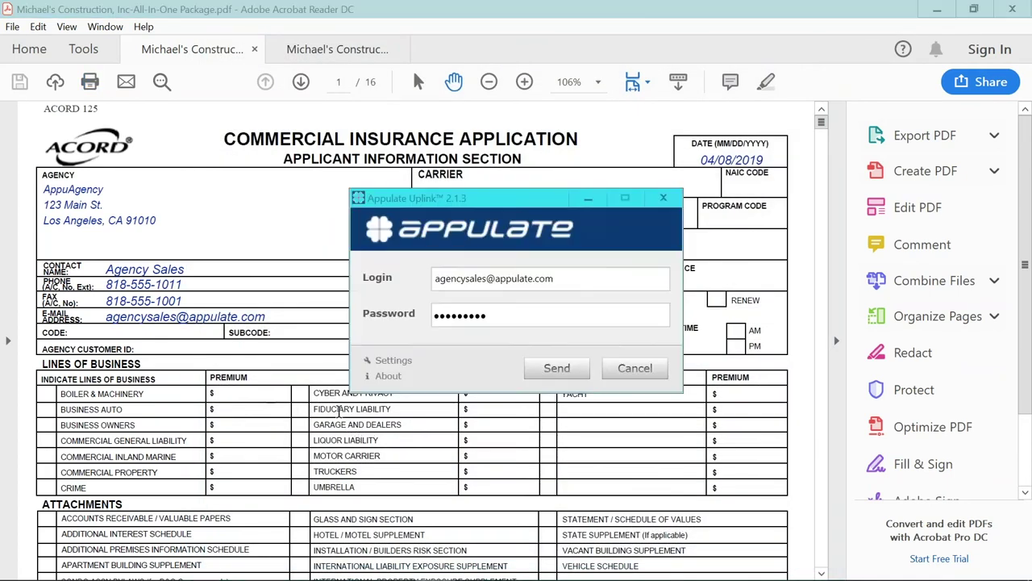
- Send the printed package to Appulate using the saved Uplink login
click(548, 369)
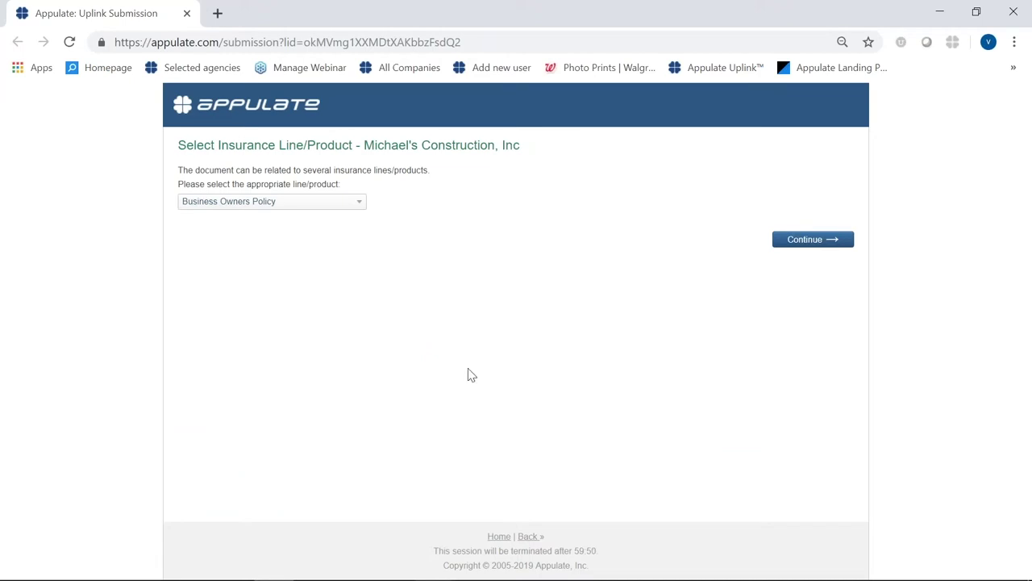
- Choose Package - Commercial as the insurance line and continue to the quote questionnaire
click(362, 206)
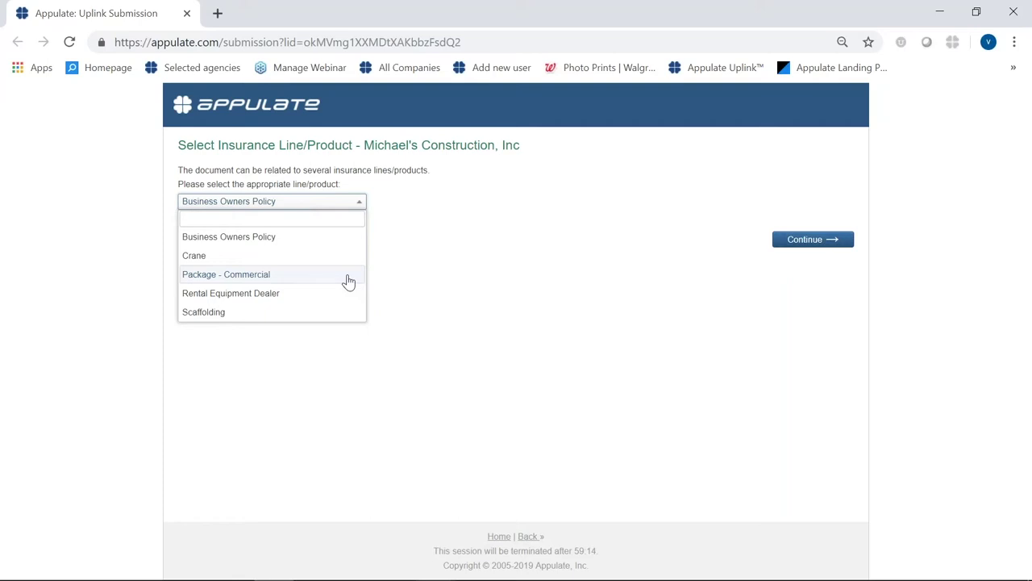
click(266, 279)
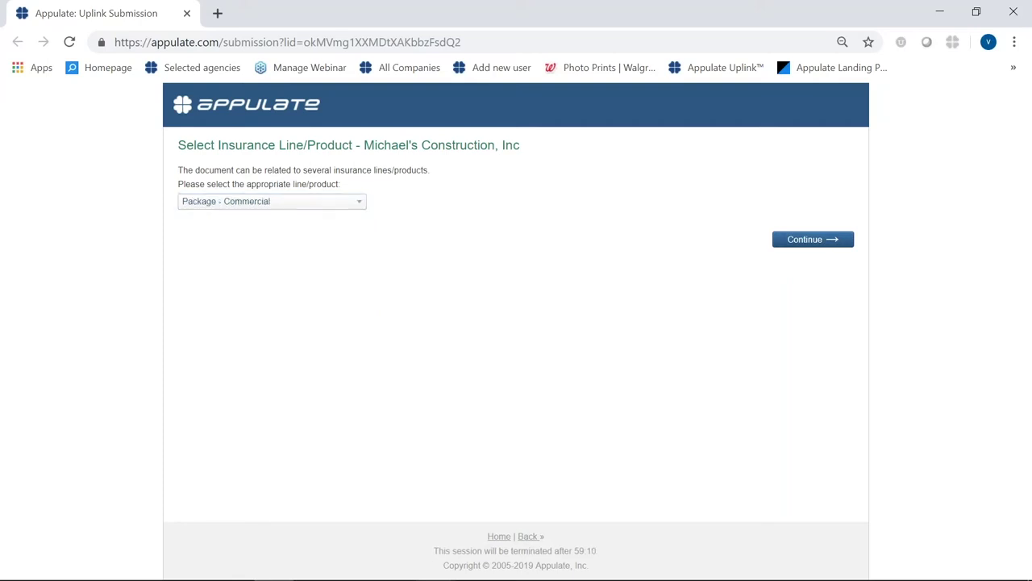
click(800, 244)
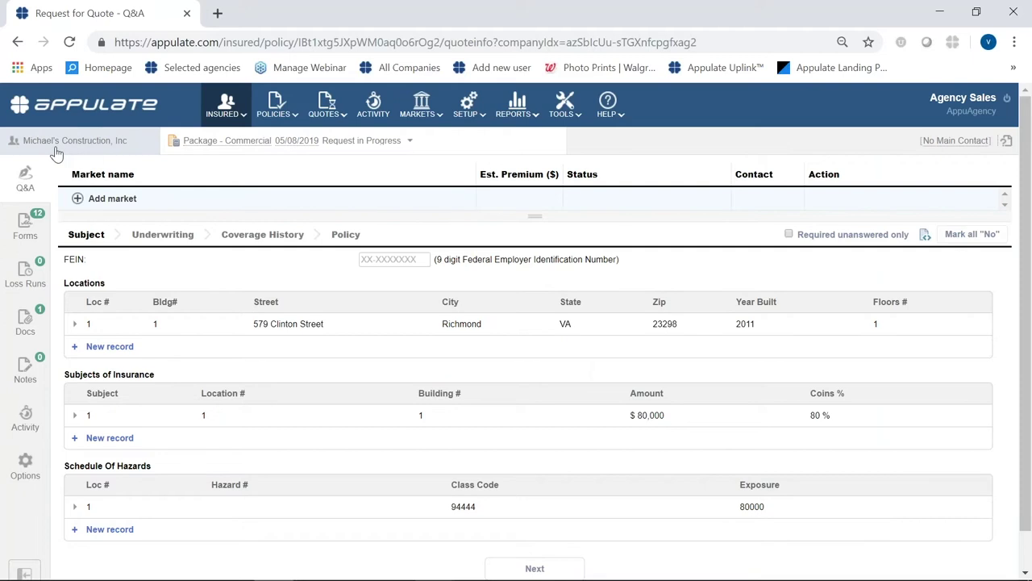
mouse_move(199, 149)
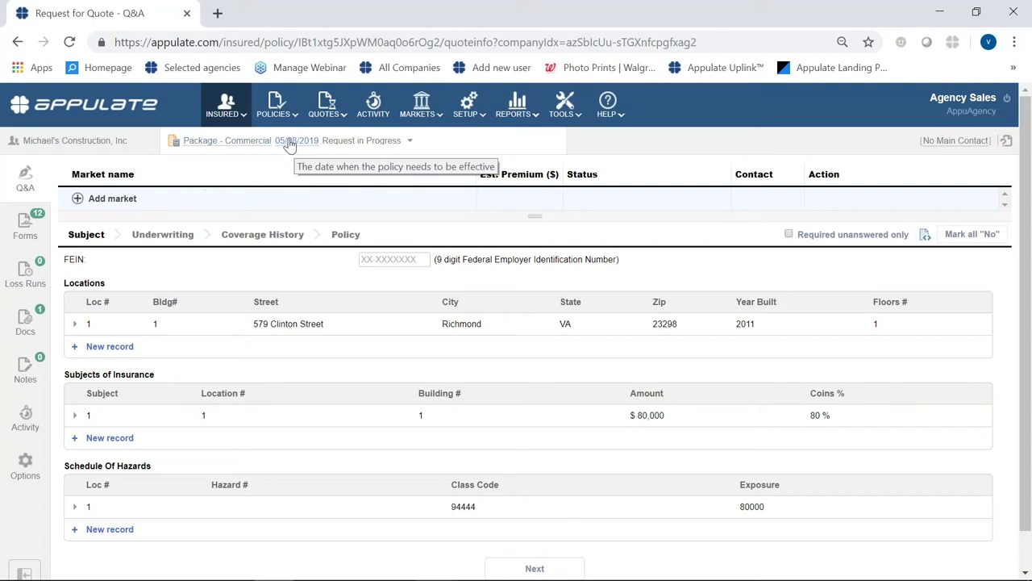
click(284, 144)
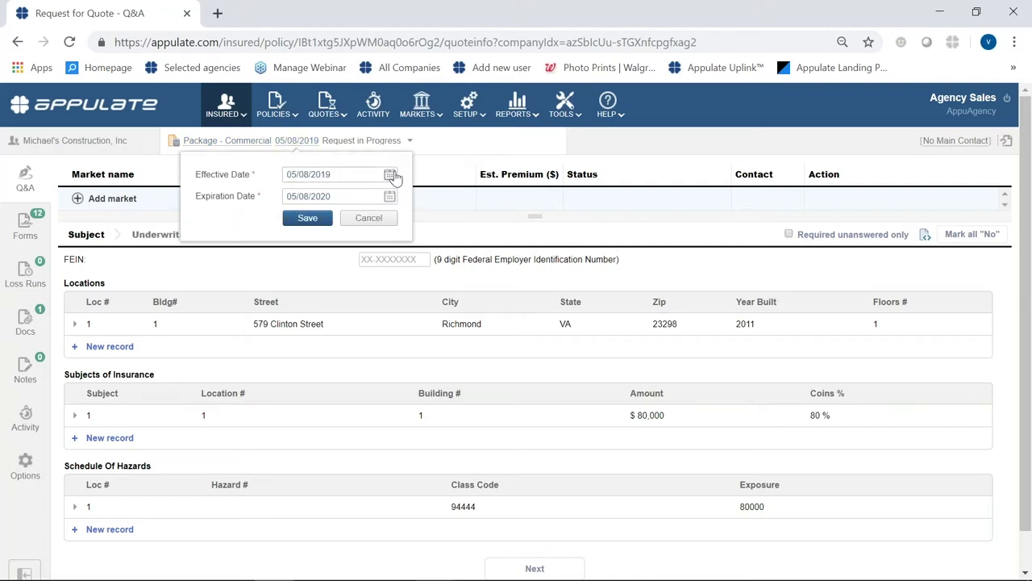
click(371, 220)
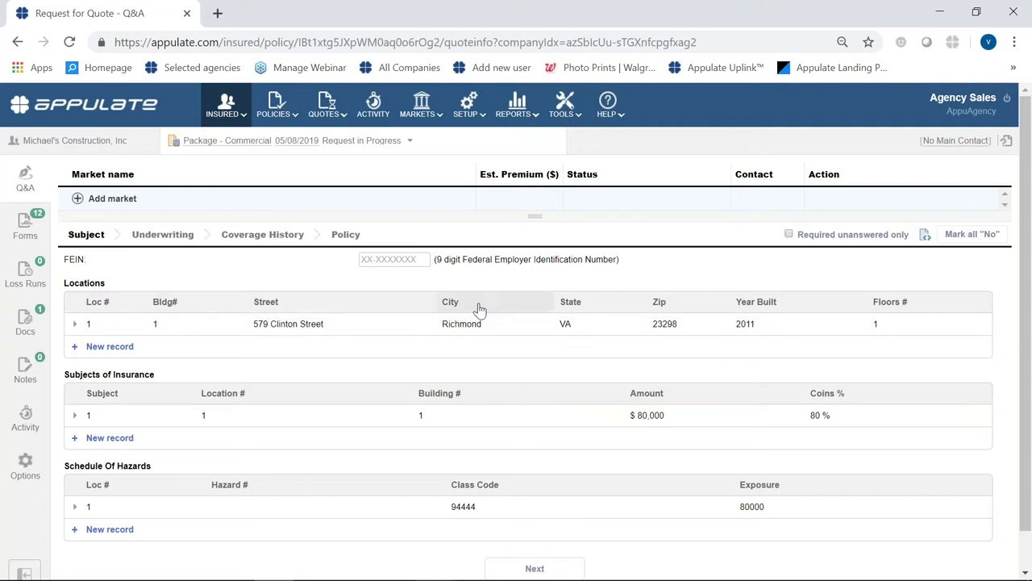
- Add Mid Atlantic Insurance Group, LLC as a carrier market on the request
click(78, 202)
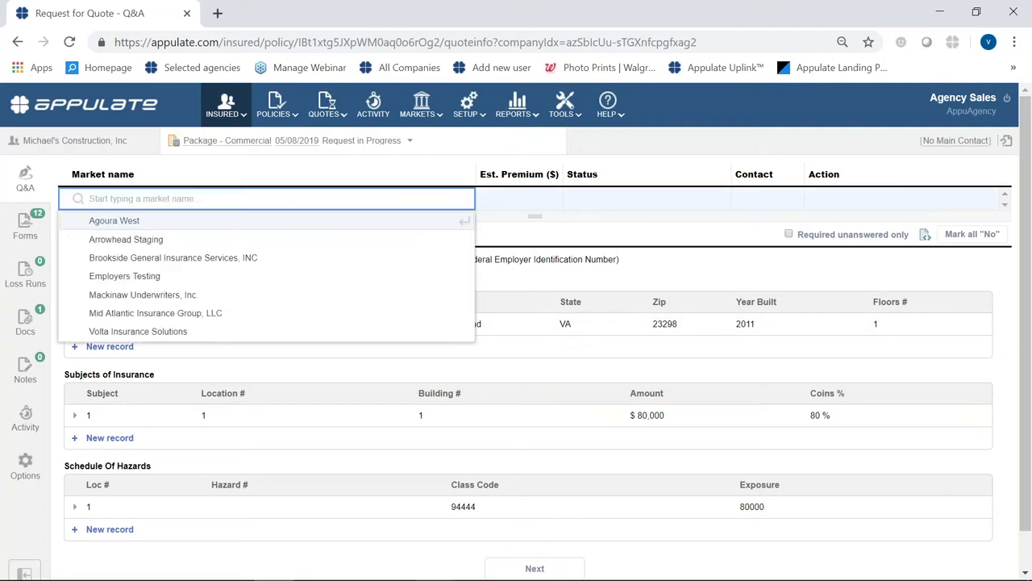
click(133, 315)
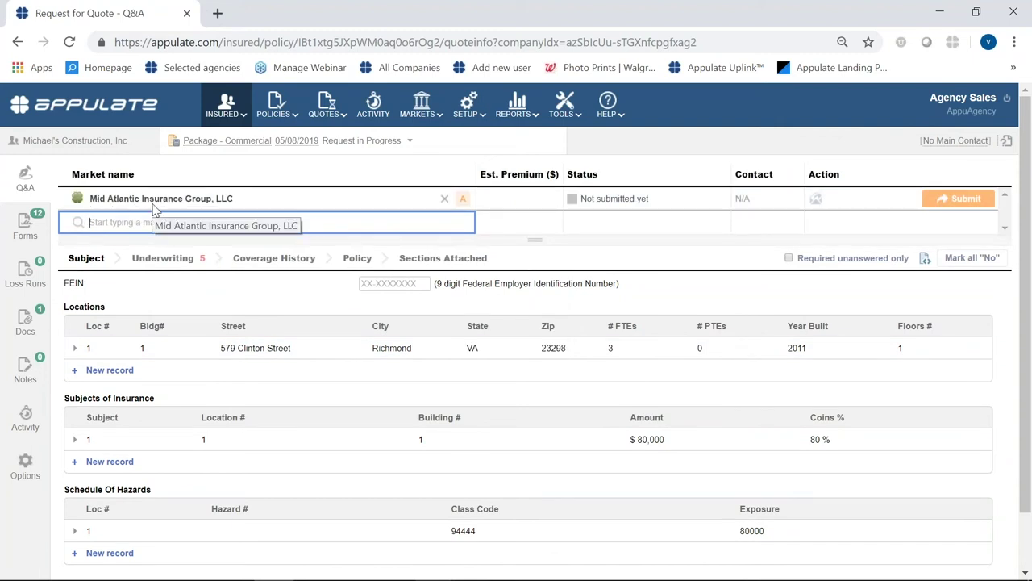
mouse_move(462, 202)
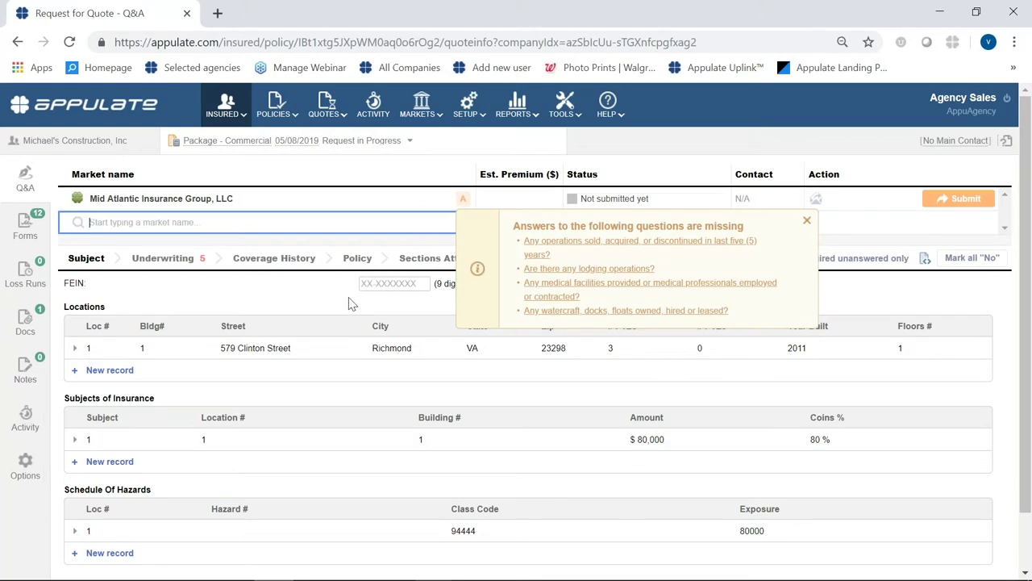
mouse_move(941, 202)
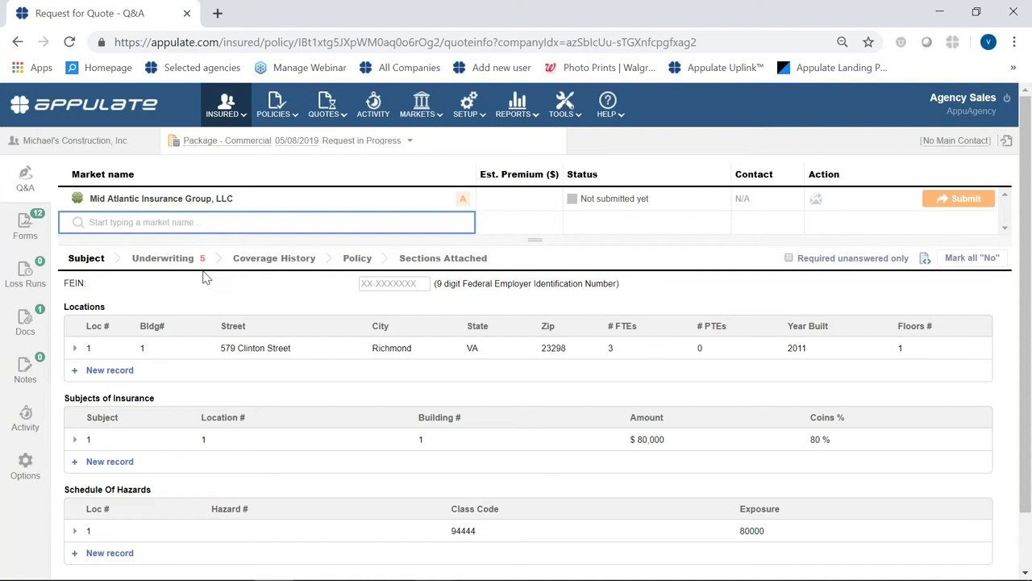
- Mark every General Operations underwriting question No to clear Mid Atlantic's missing-answer alert
click(464, 202)
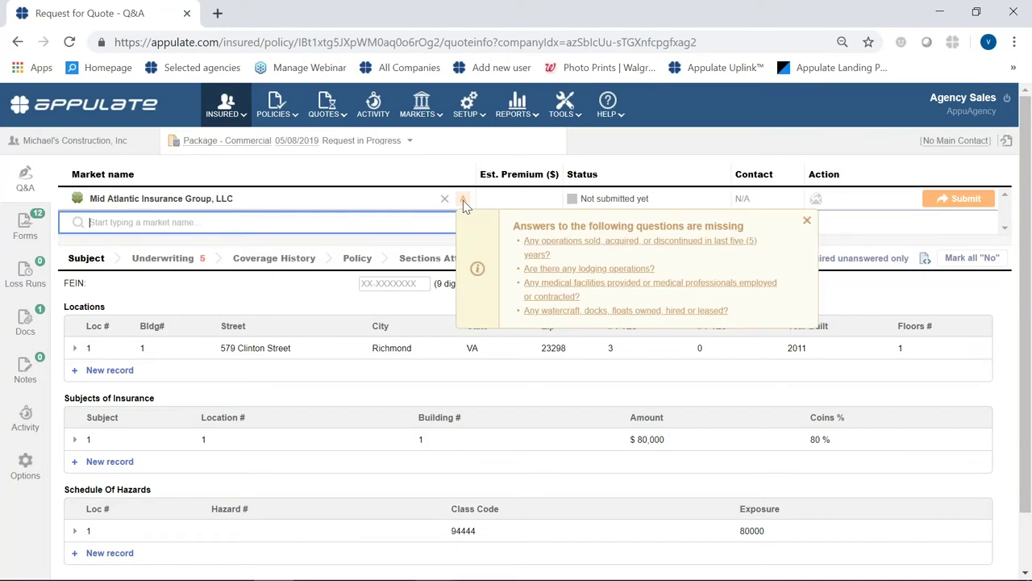
click(553, 246)
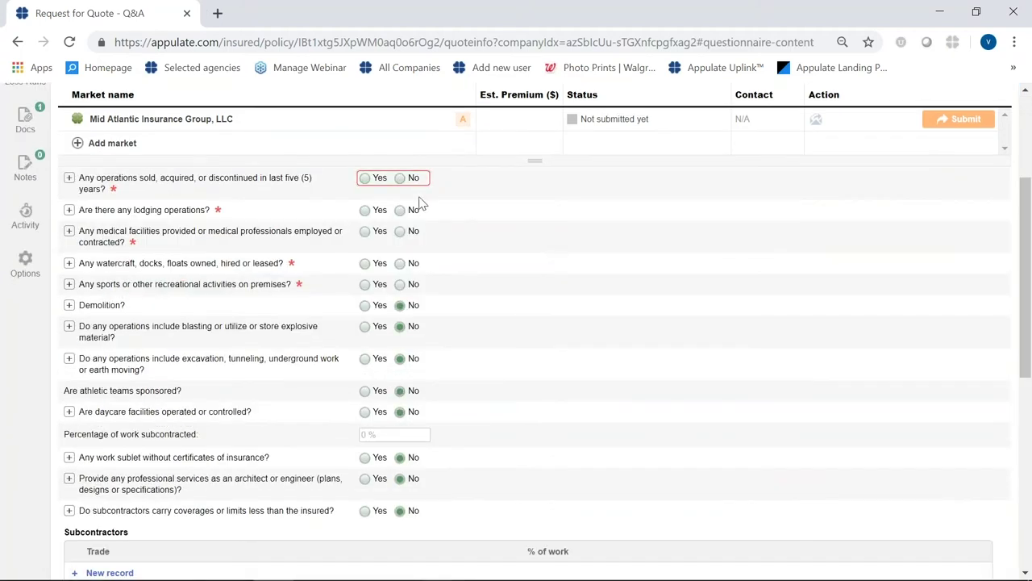
scroll(479, 261, up, 2)
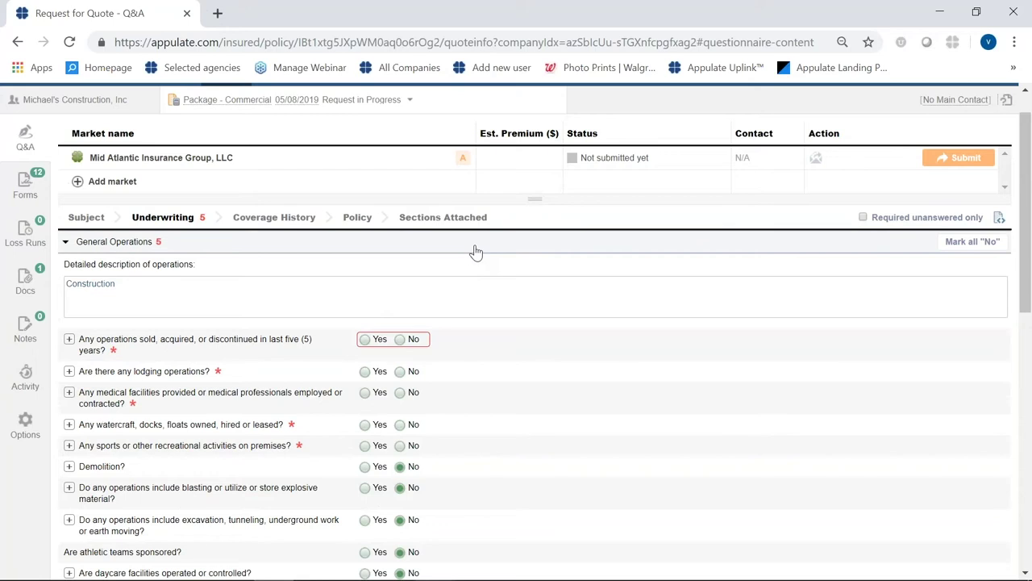
click(77, 222)
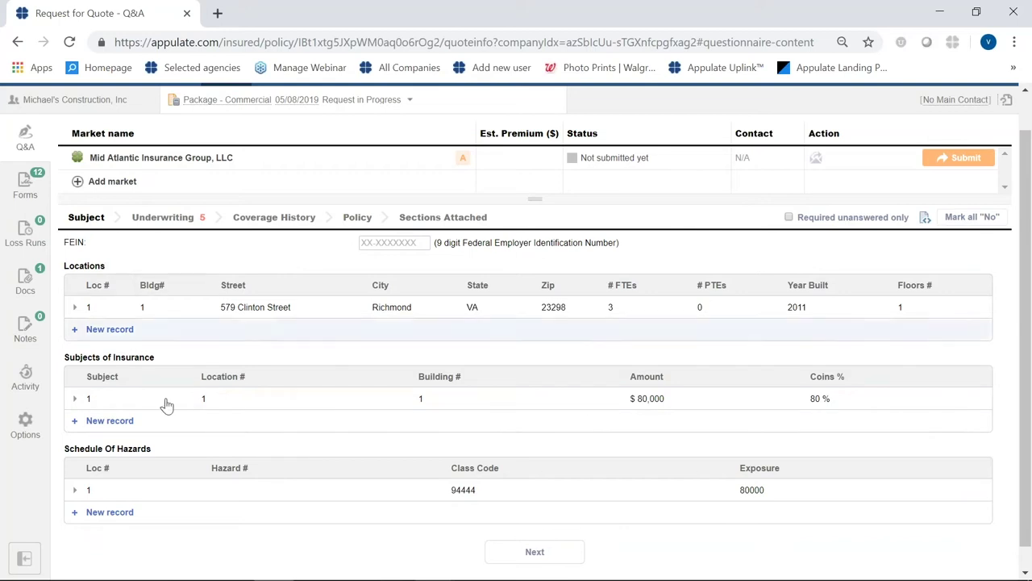
click(522, 557)
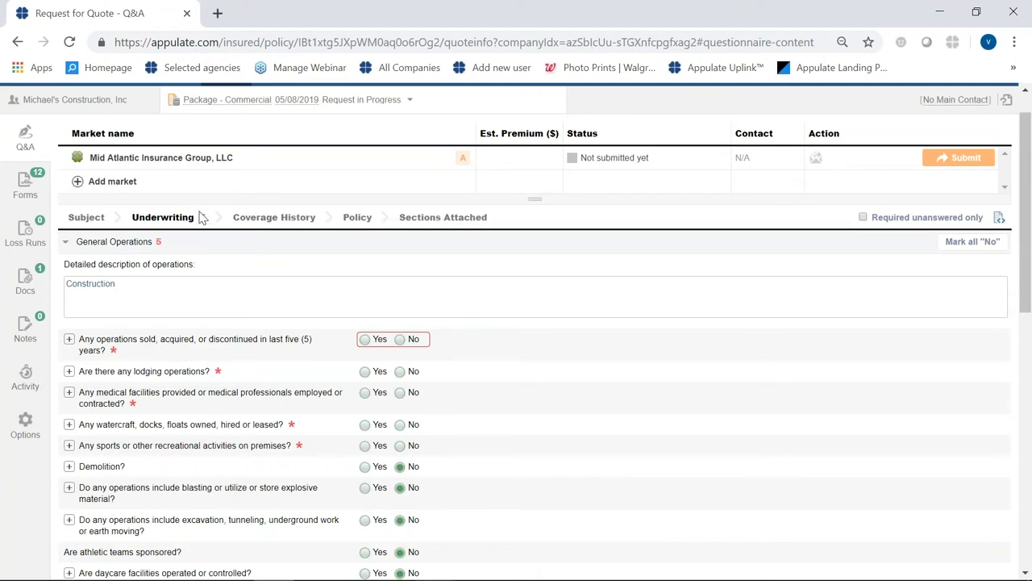
mouse_move(204, 222)
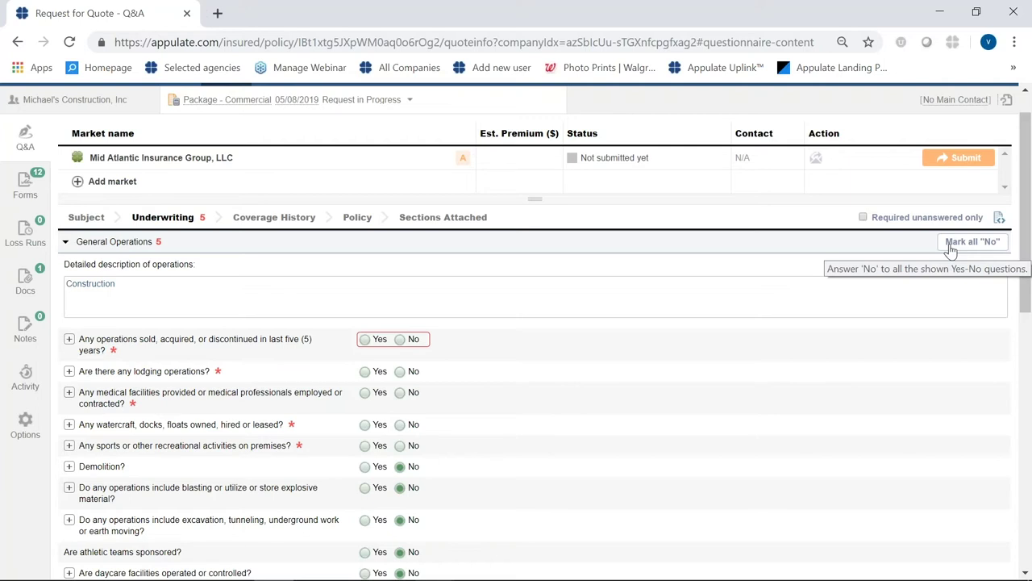
click(954, 249)
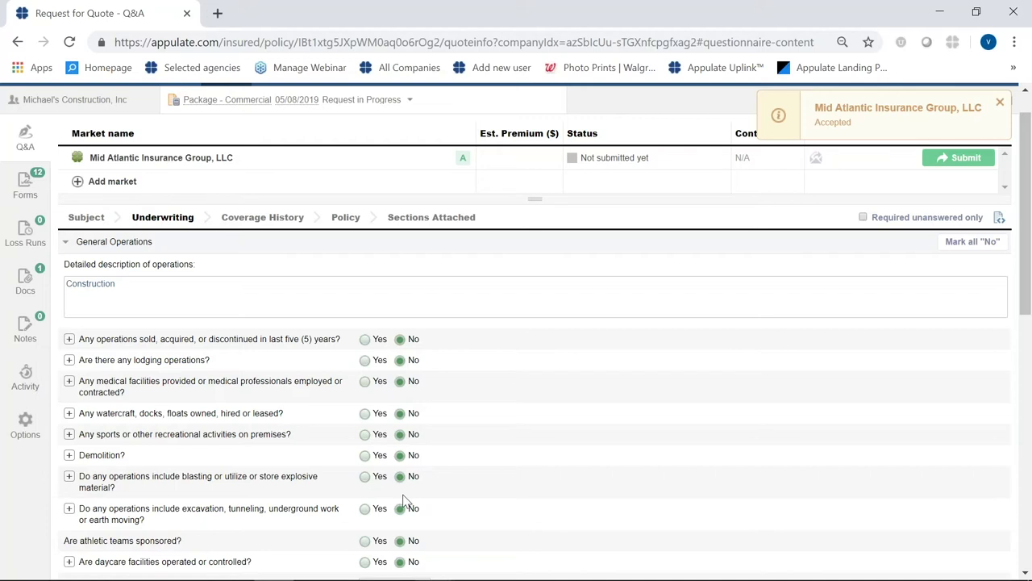
click(365, 477)
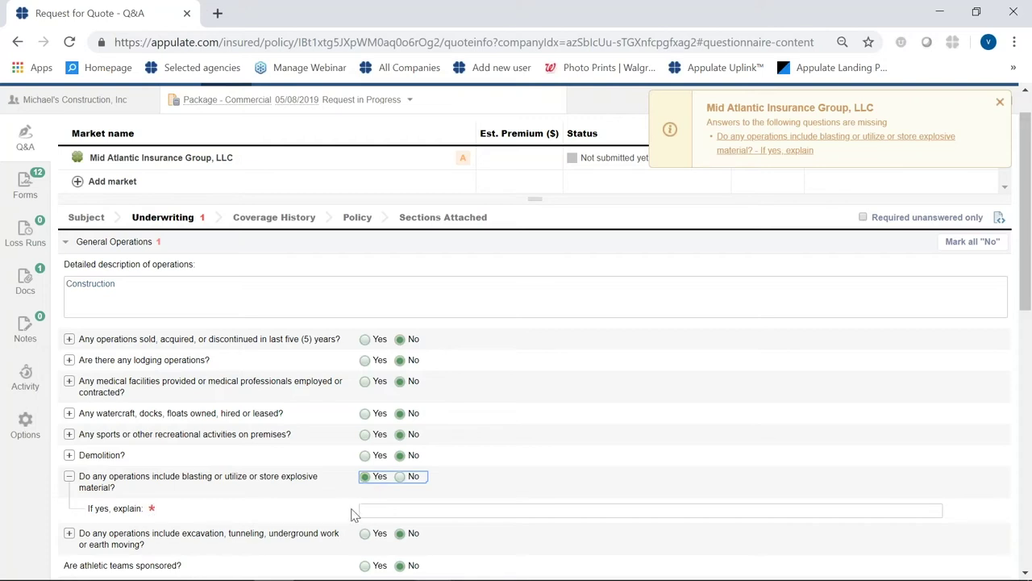
click(399, 476)
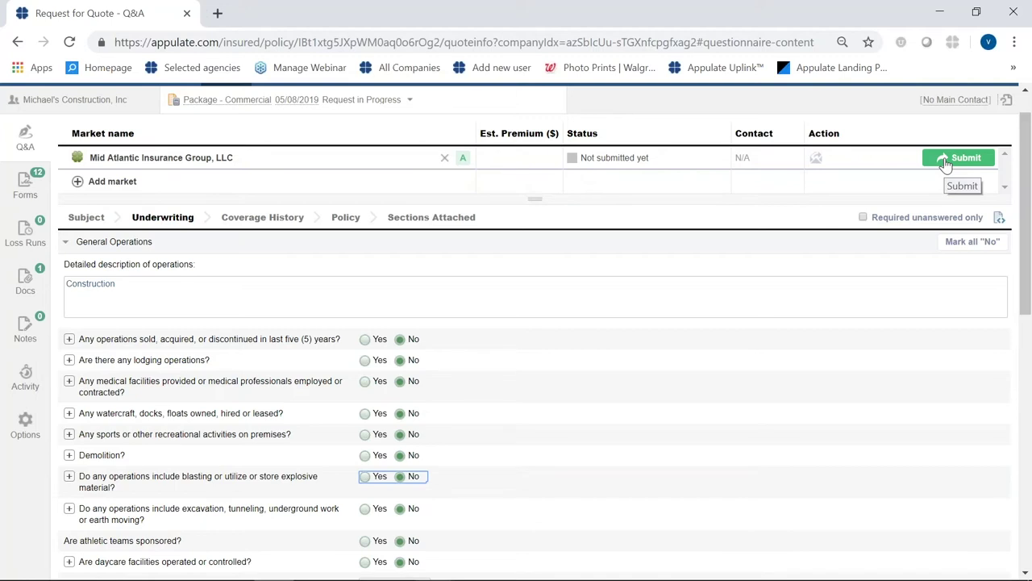
scroll(927, 202, up, 1)
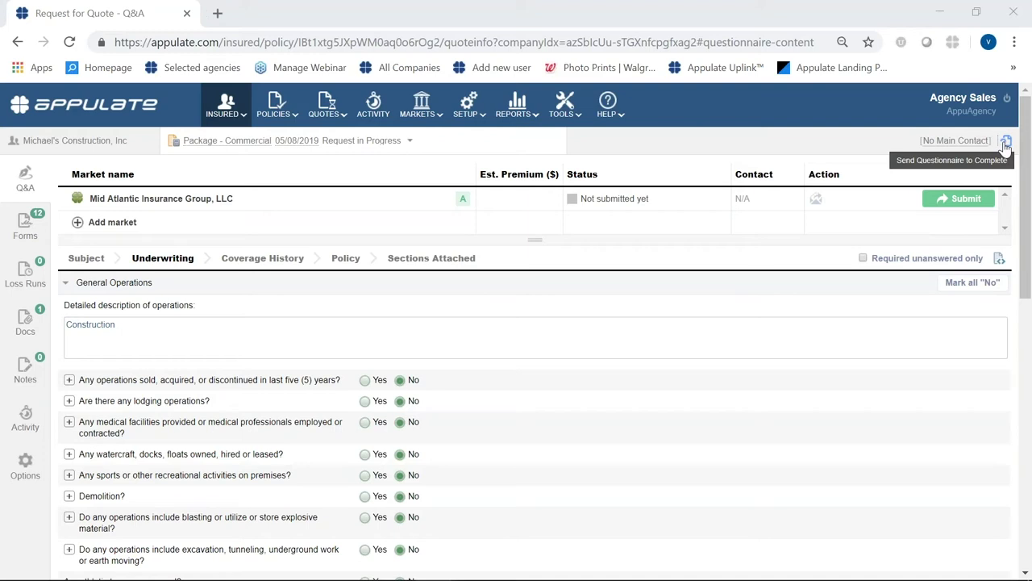
- Set up sending the questionnaire for completion, then dismiss the e-mail without sending it
click(1006, 143)
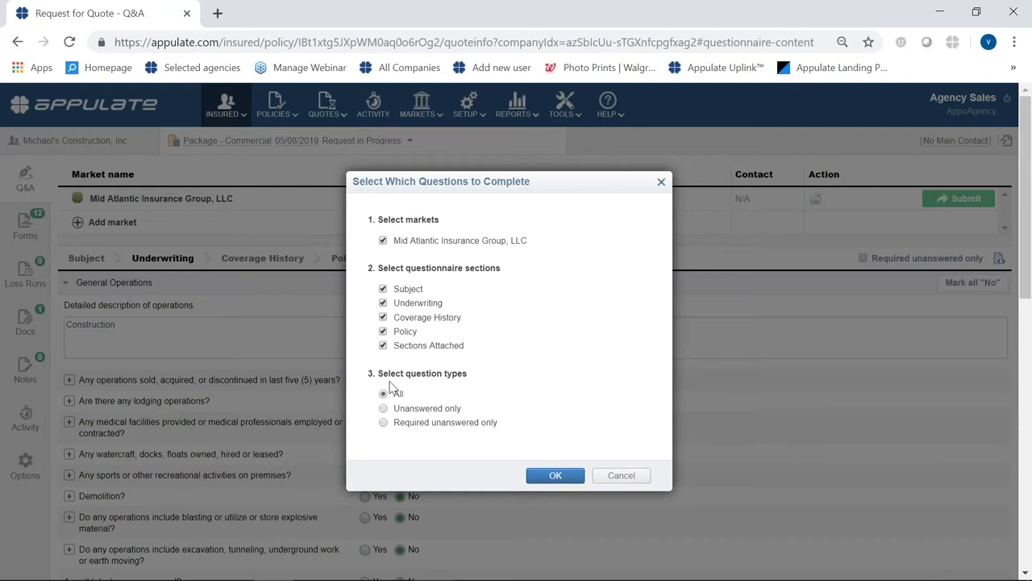
click(550, 479)
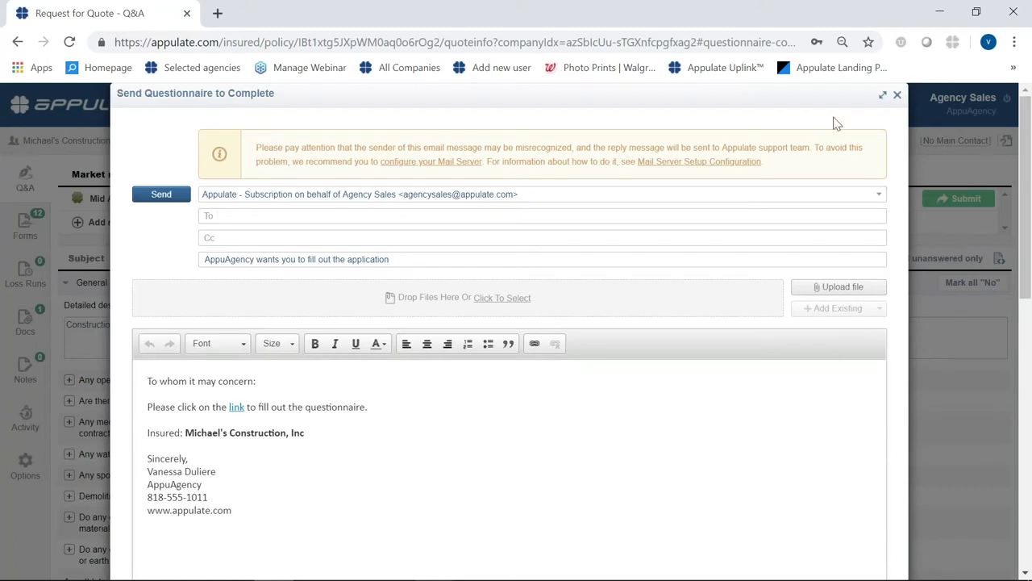
click(897, 94)
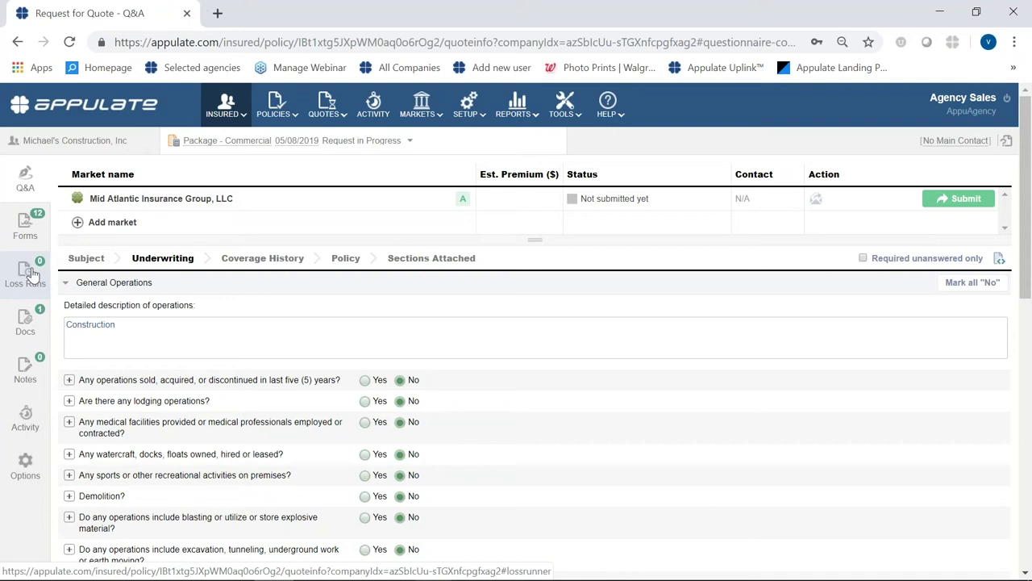
- On the Loss Runs page, save Agoura West as the 2018–2019 market in the insurance history
click(33, 275)
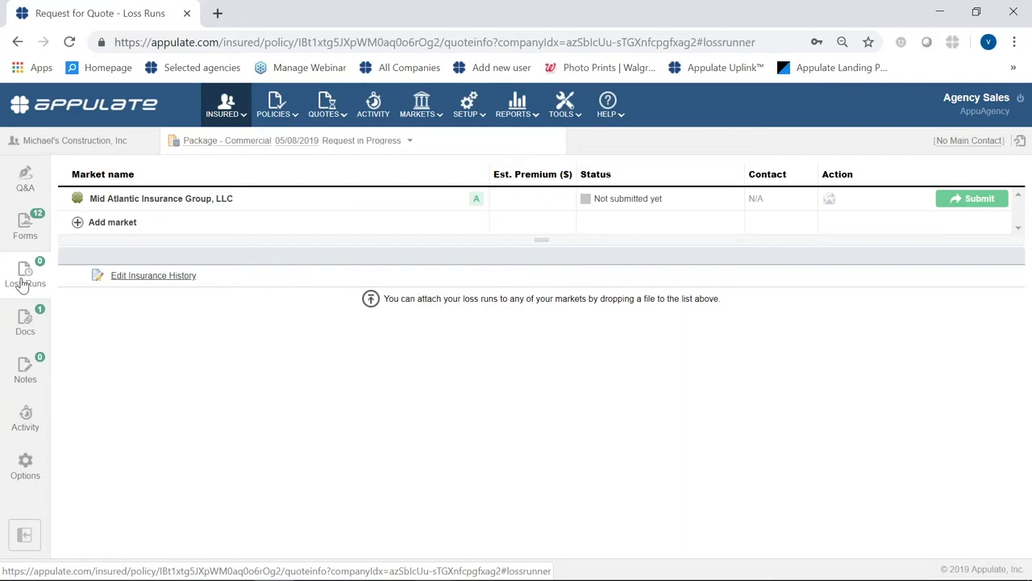
click(146, 278)
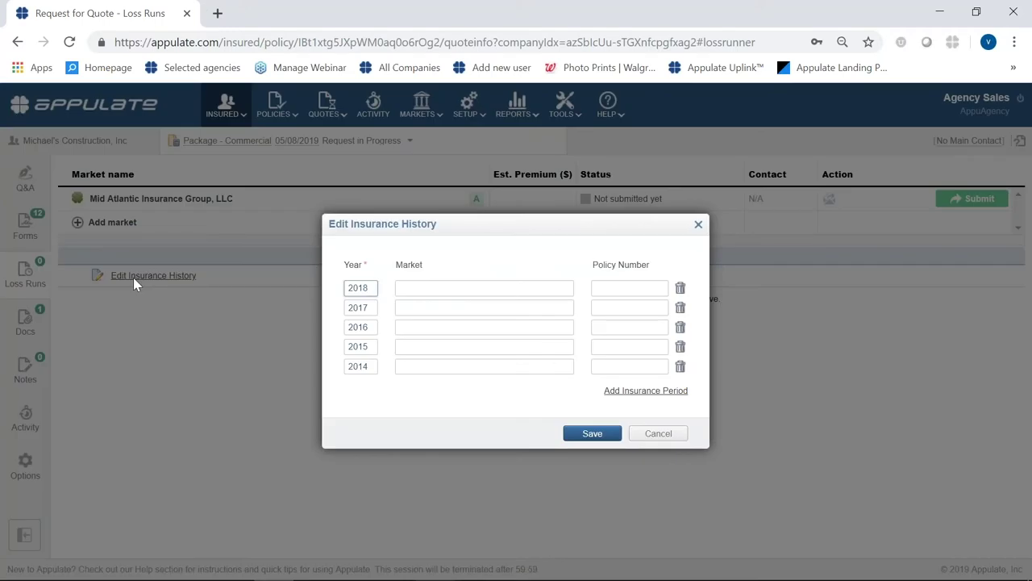
click(658, 437)
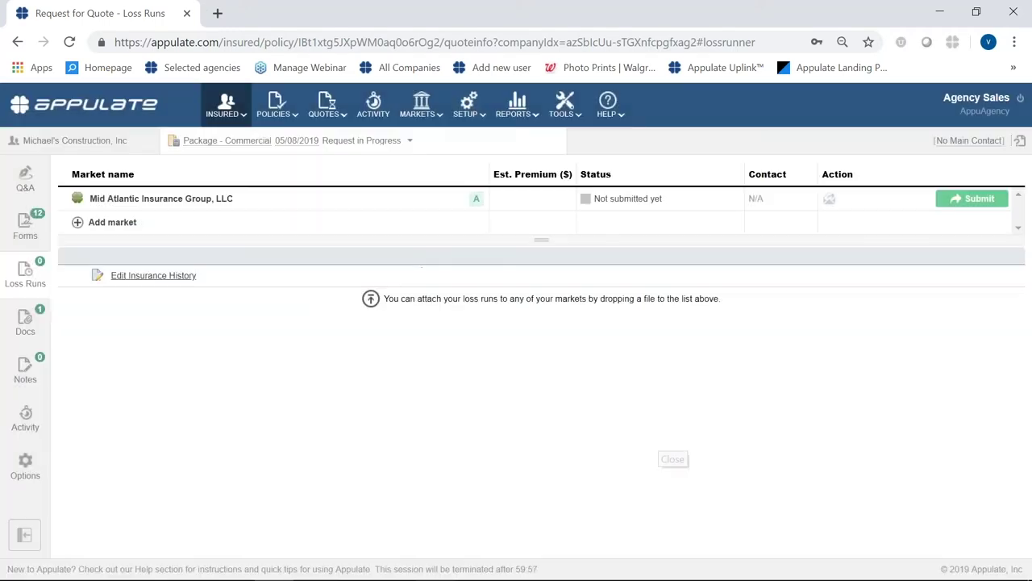
click(157, 282)
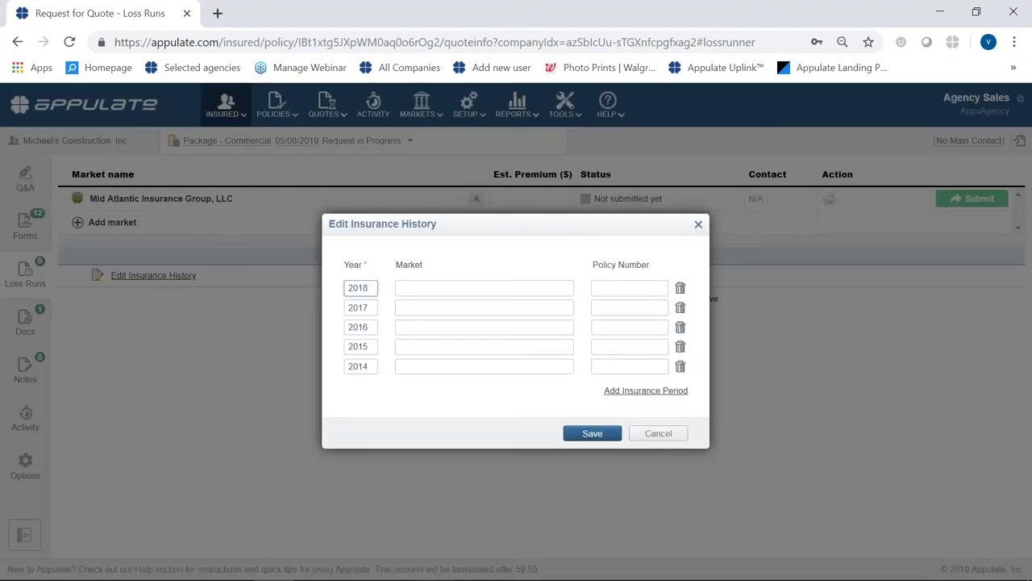
click(433, 286)
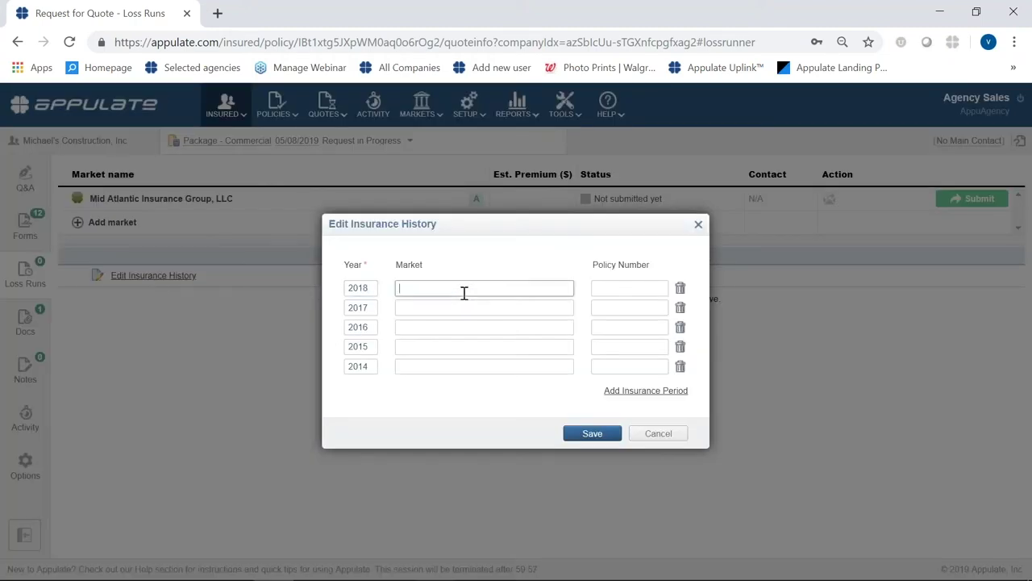
text(agour)
click(611, 440)
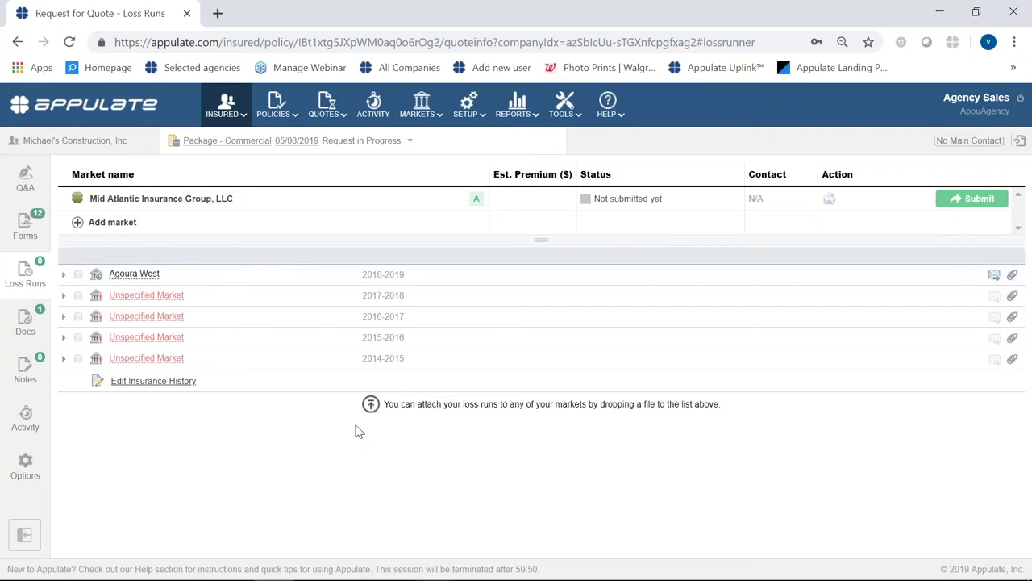
- Review the request's Docs section, which lists one uploaded package, then view its Notes
click(26, 319)
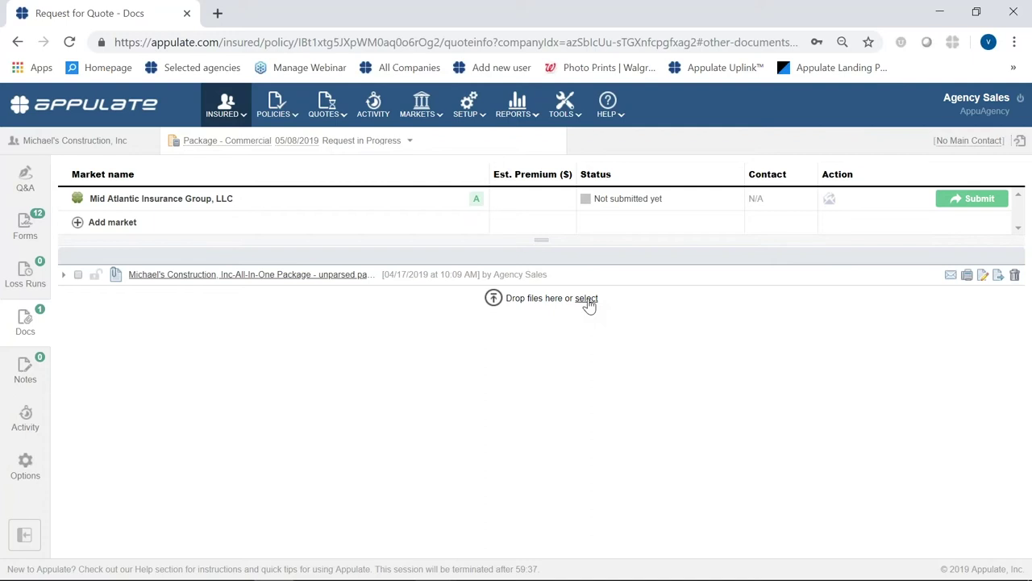
click(23, 376)
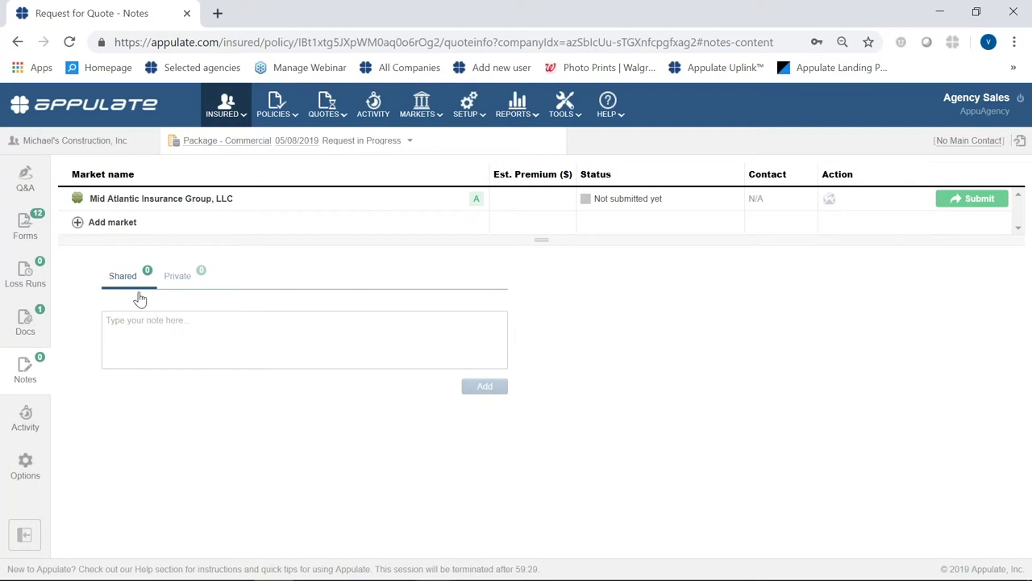
- Add a shared note with the text 'here' to the request
click(143, 331)
text(here)
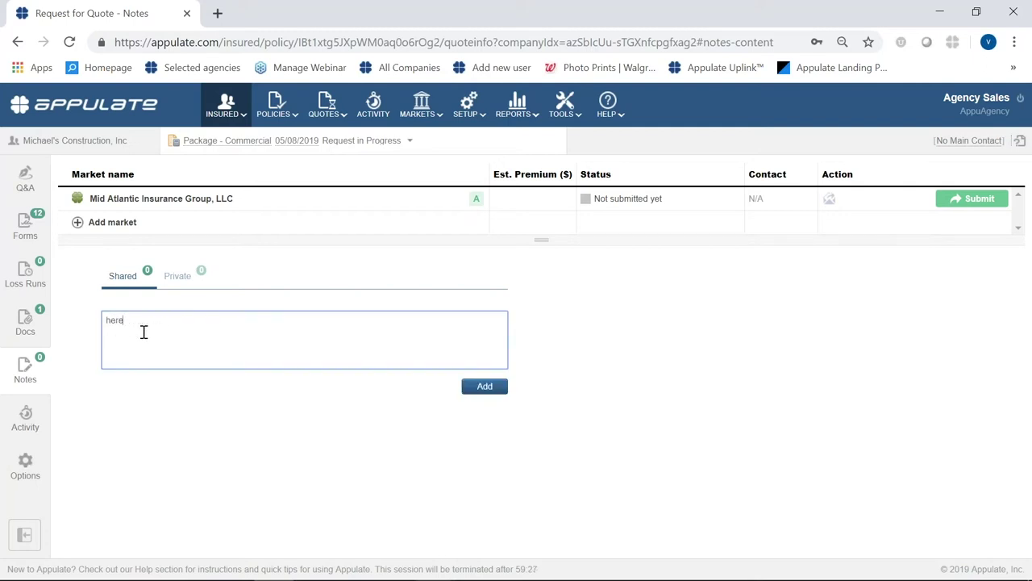
click(494, 387)
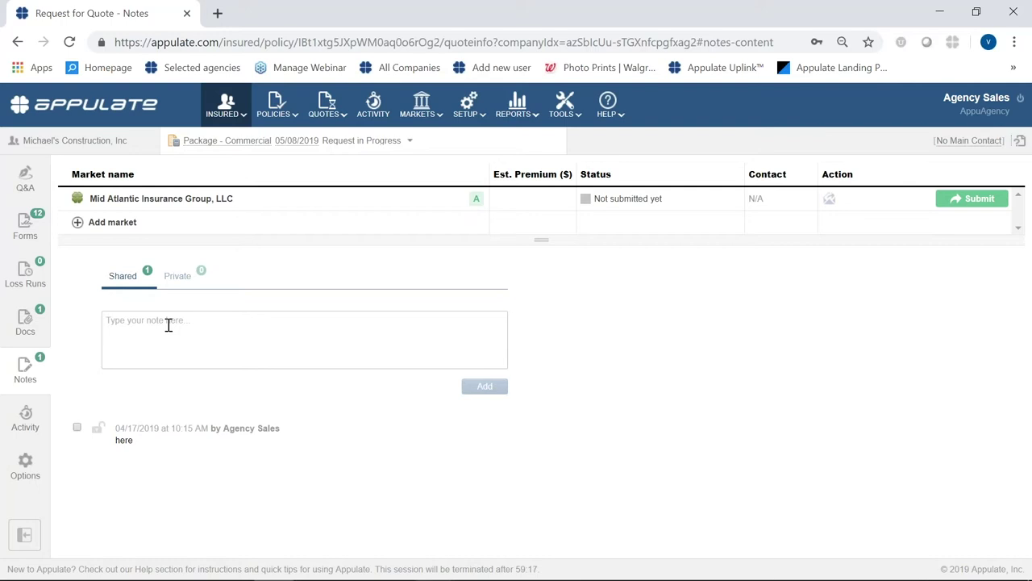
- Submit the request to Mid Atlantic and bring Michael's Construction, Inc- BA FINAL.pdf forward in Acrobat
click(962, 200)
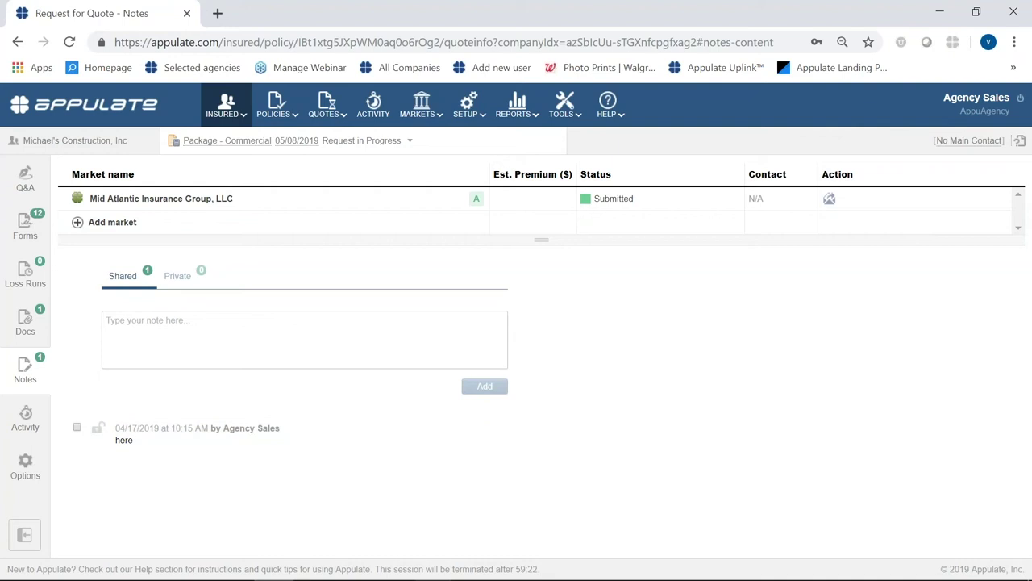
click(432, 567)
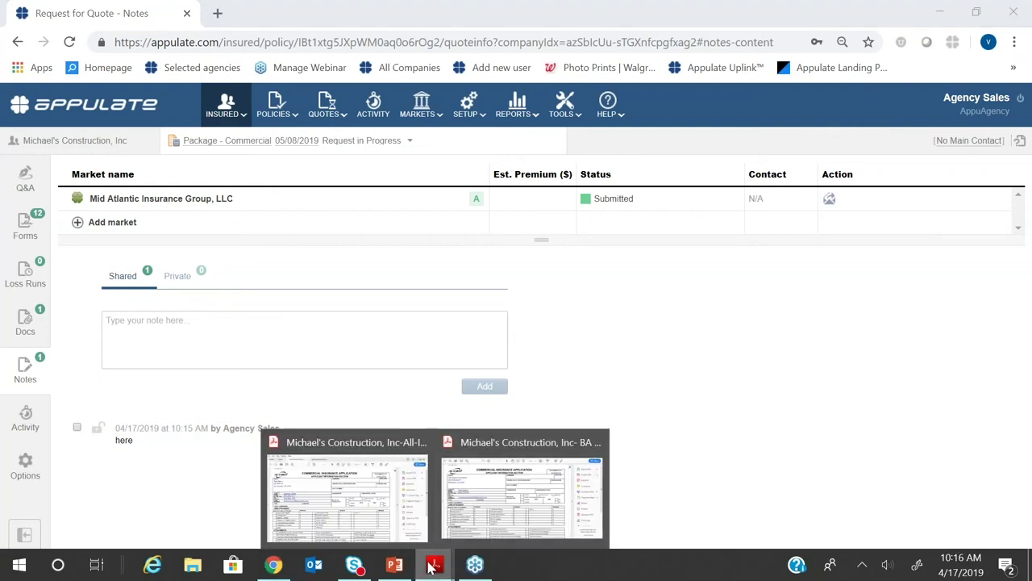
click(495, 529)
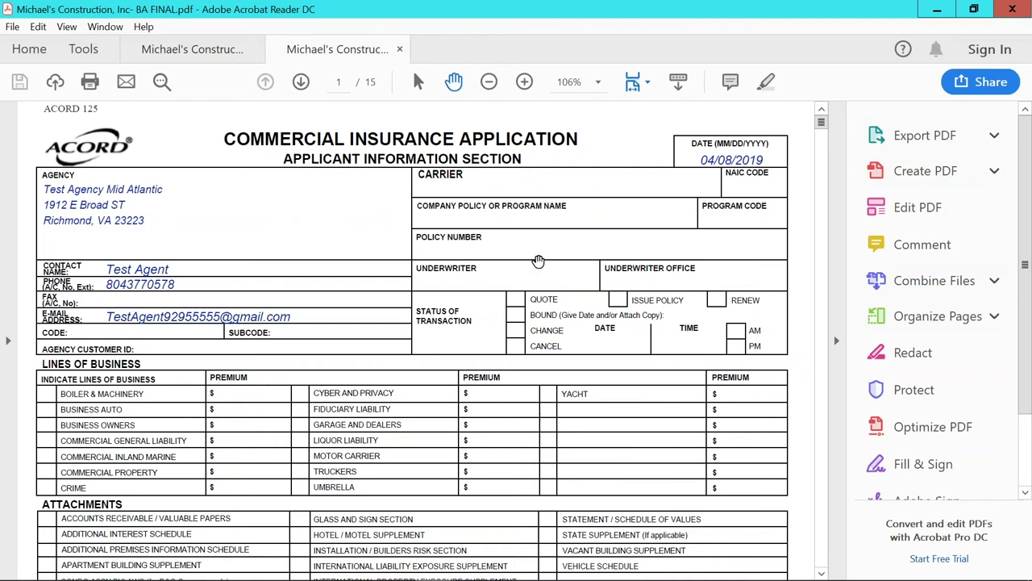
- Print the BA FINAL application to the Appulate Uplink printer and send it to Appulate
click(90, 82)
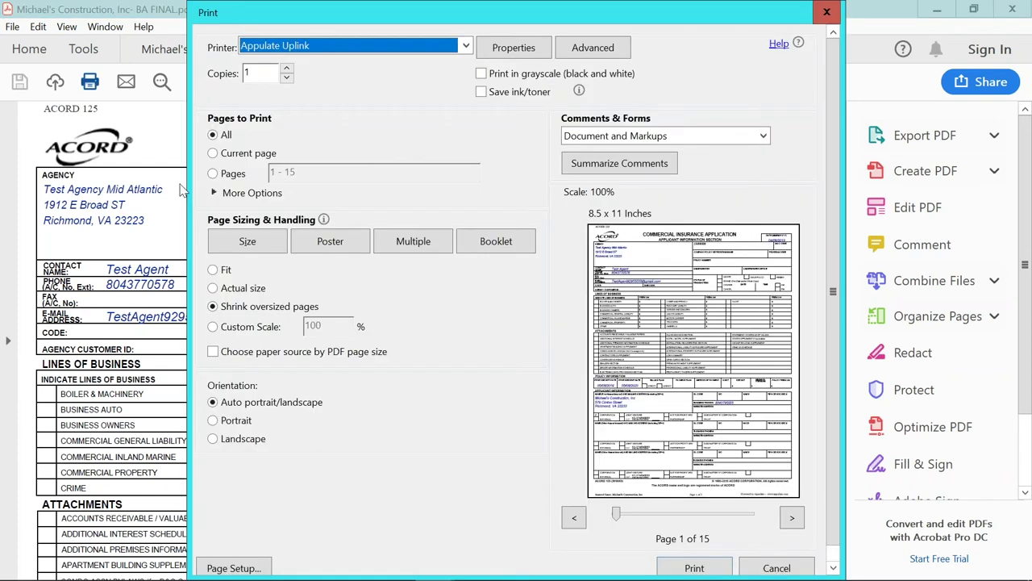
click(695, 568)
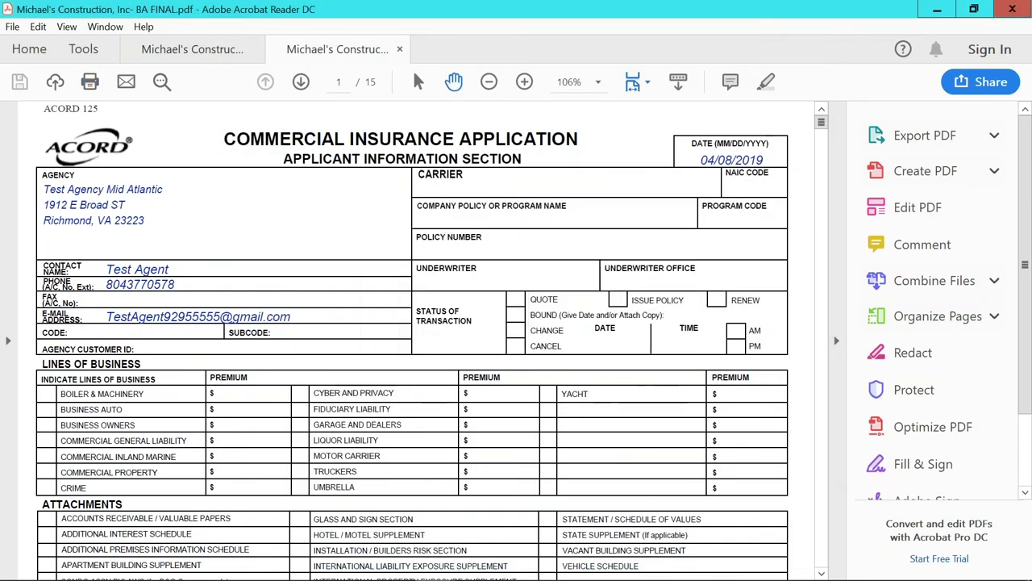
click(555, 369)
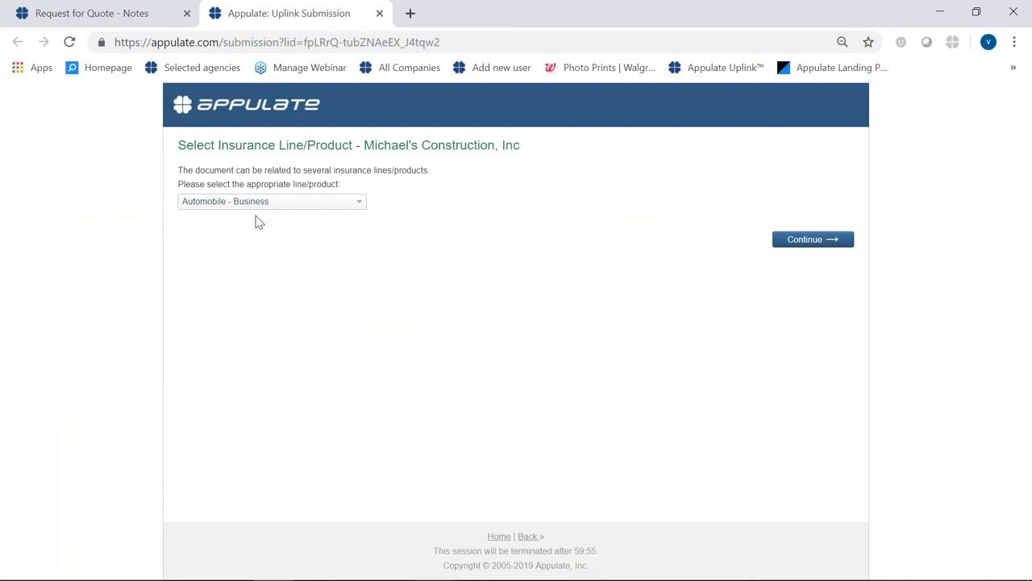
- File the upload as Automobile - Business, updating the existing Michael's Construction insured
click(812, 240)
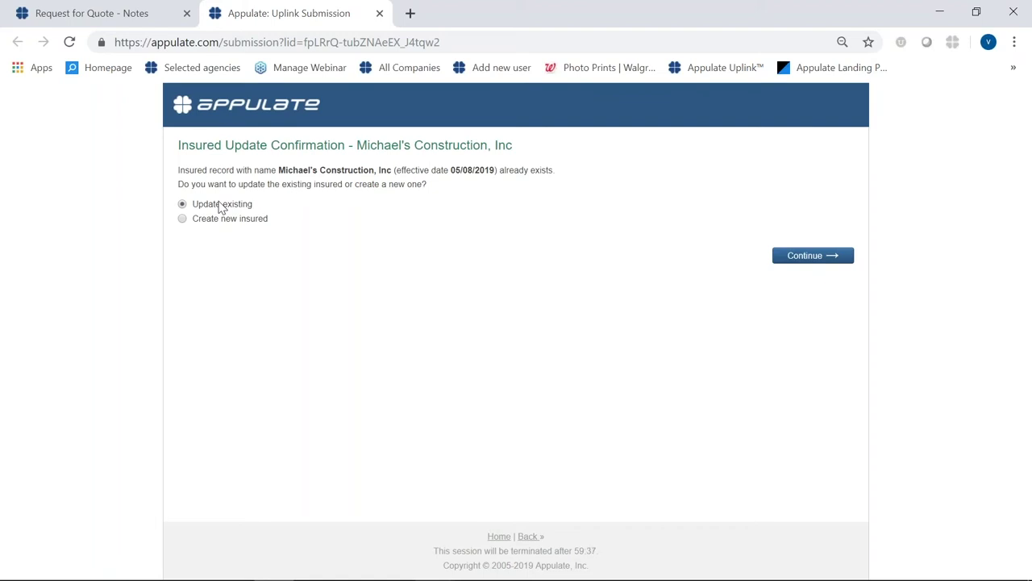
click(833, 258)
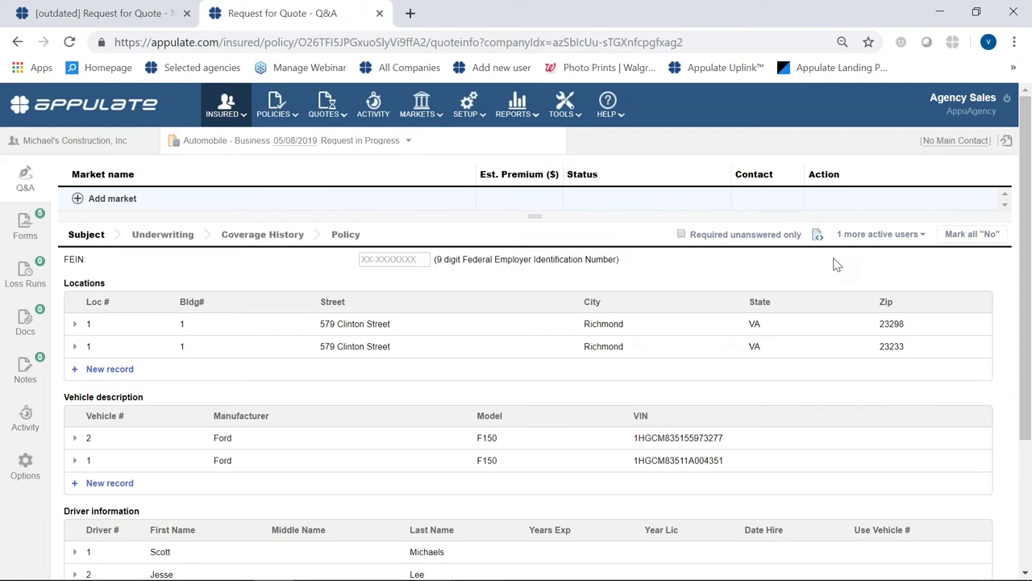
- Add Mid Atlantic Insurance Group as a market and bring up its unanswered Policy questions
click(76, 200)
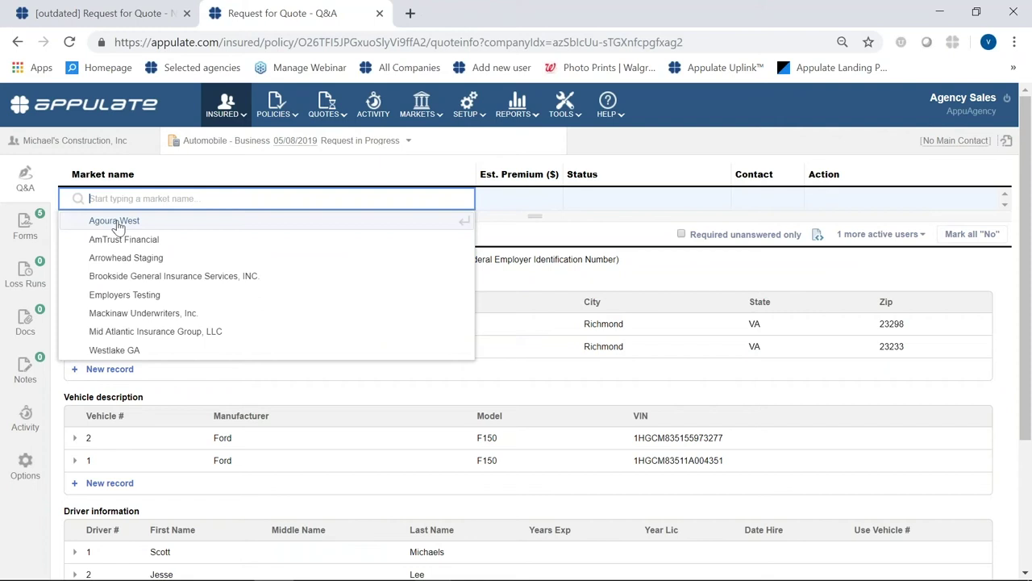
click(127, 334)
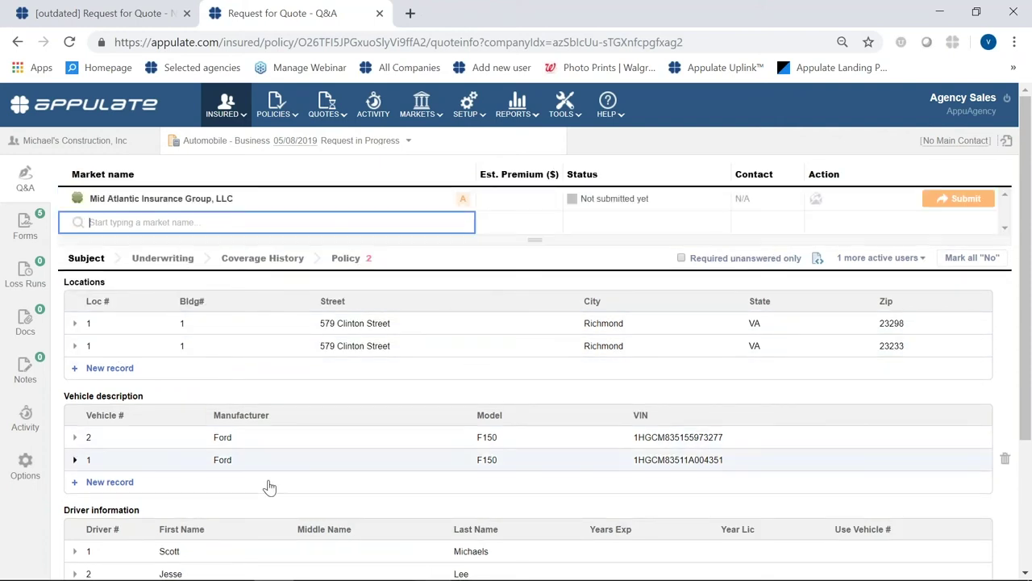
click(461, 201)
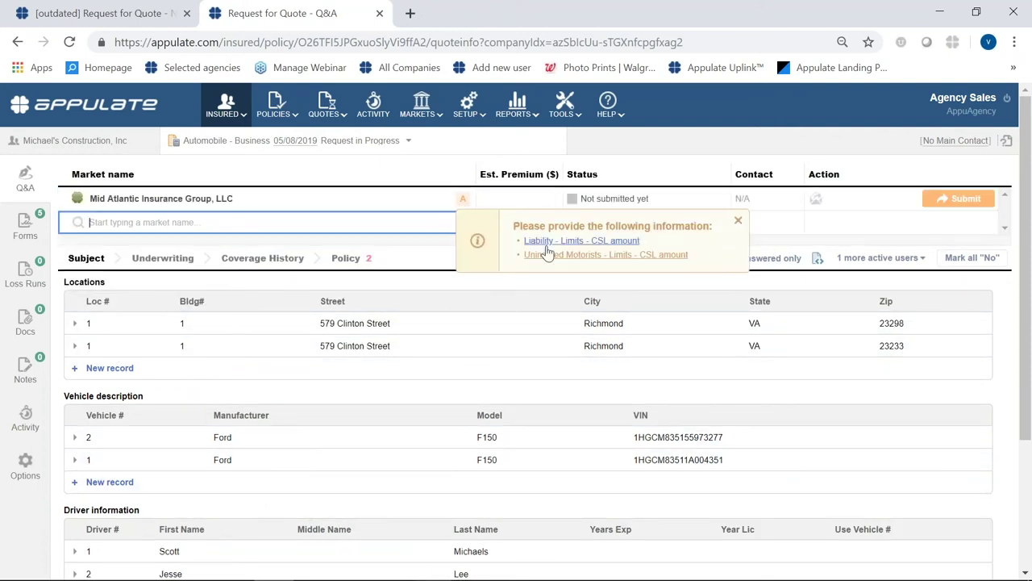
click(355, 260)
- Enter a 1,000,000 CSL in the Business Auto questions so the market is accepted
scroll(386, 396, down, 3)
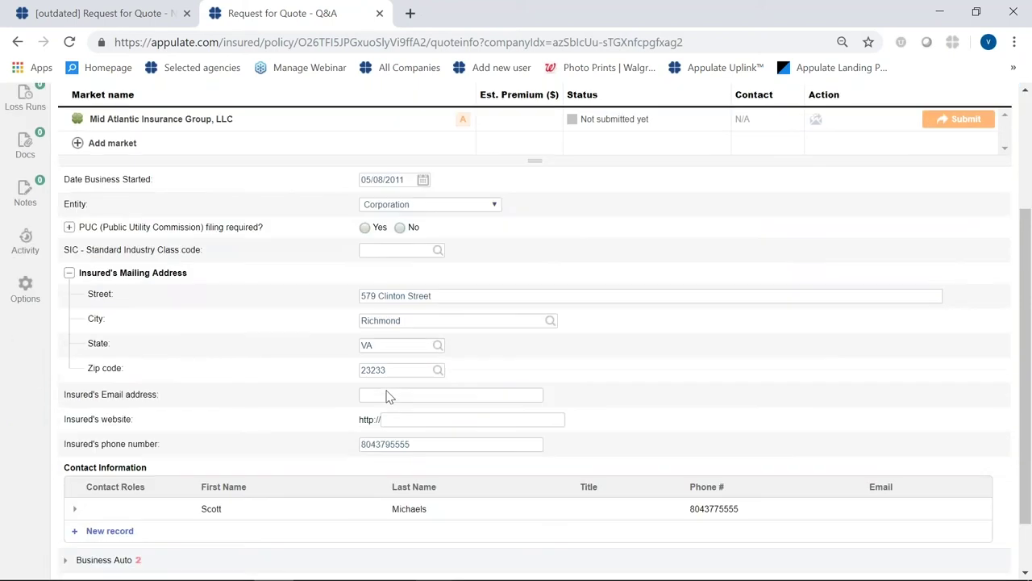
click(74, 495)
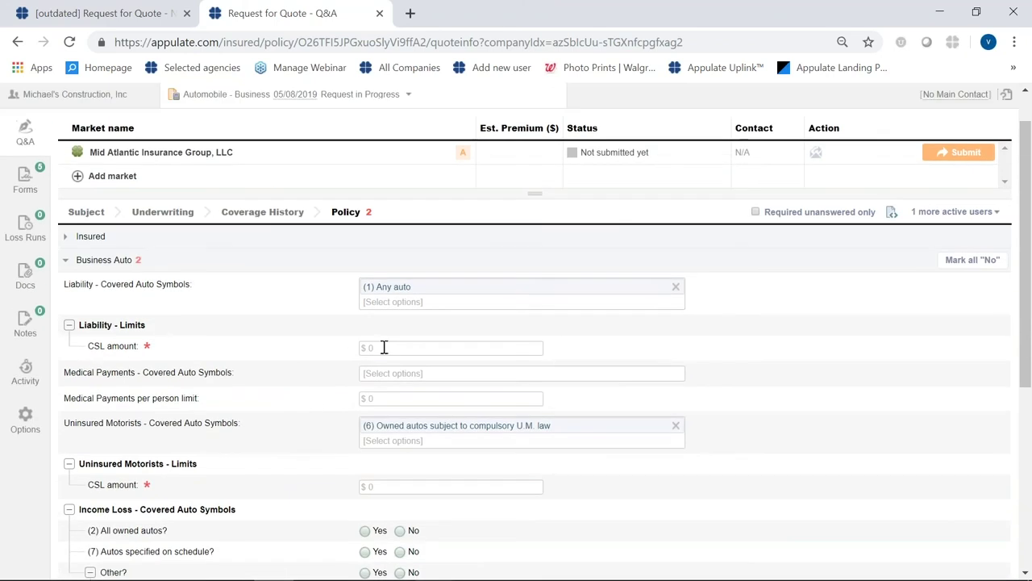
click(383, 347)
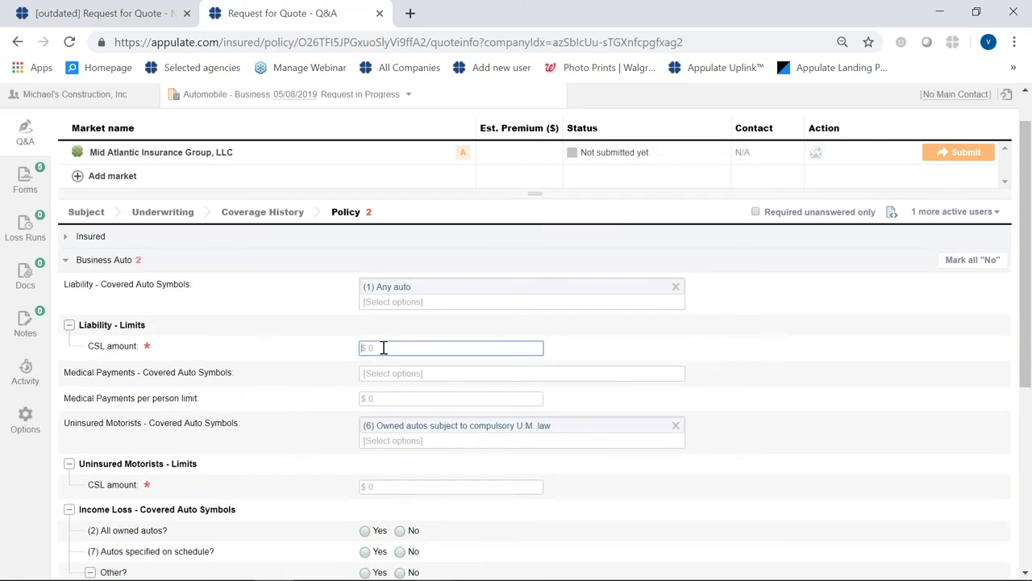
text(1,000,000)
click(378, 485)
text(1,000,000)
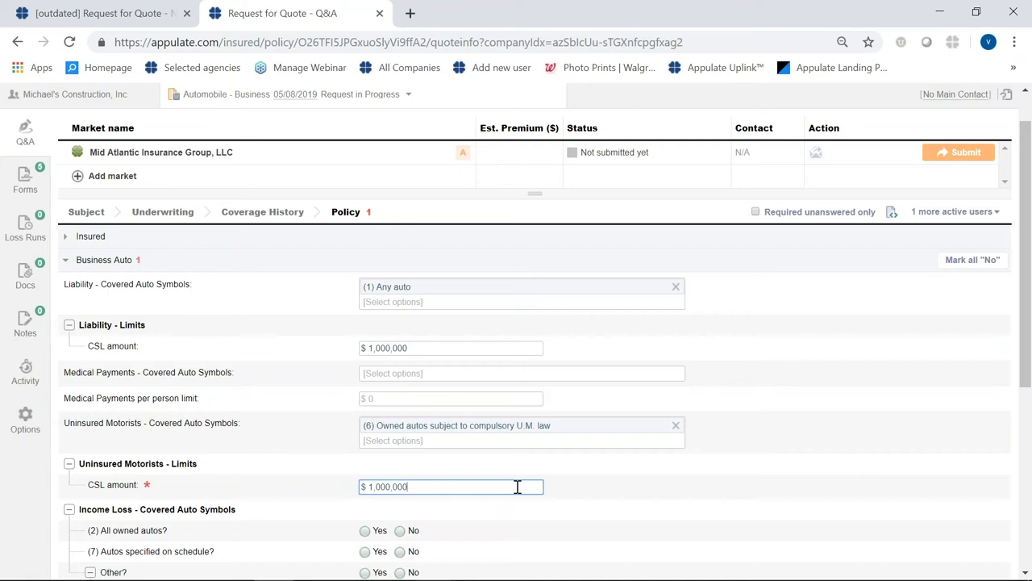
click(556, 491)
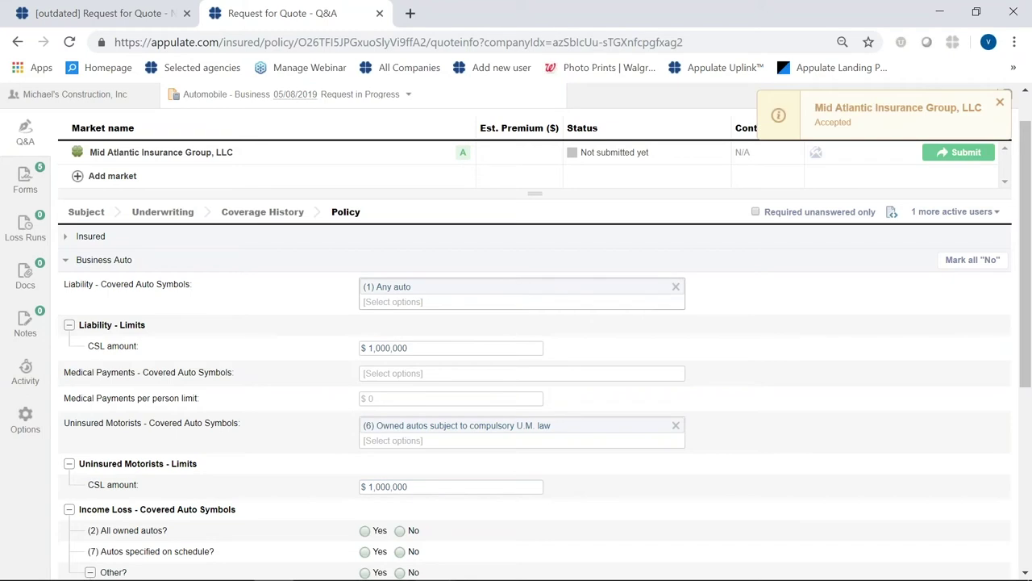
mouse_move(465, 154)
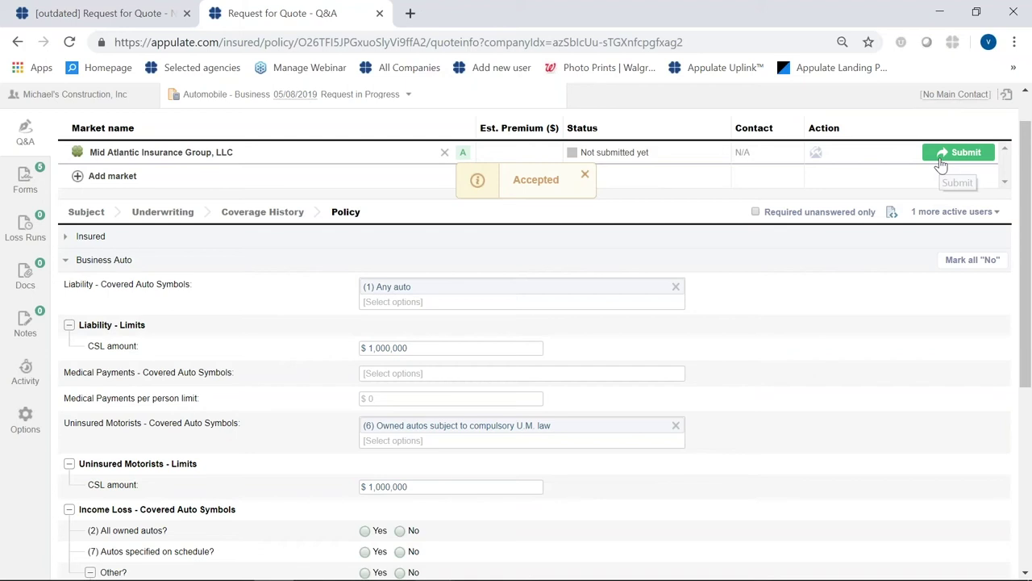
scroll(799, 367, up, 1)
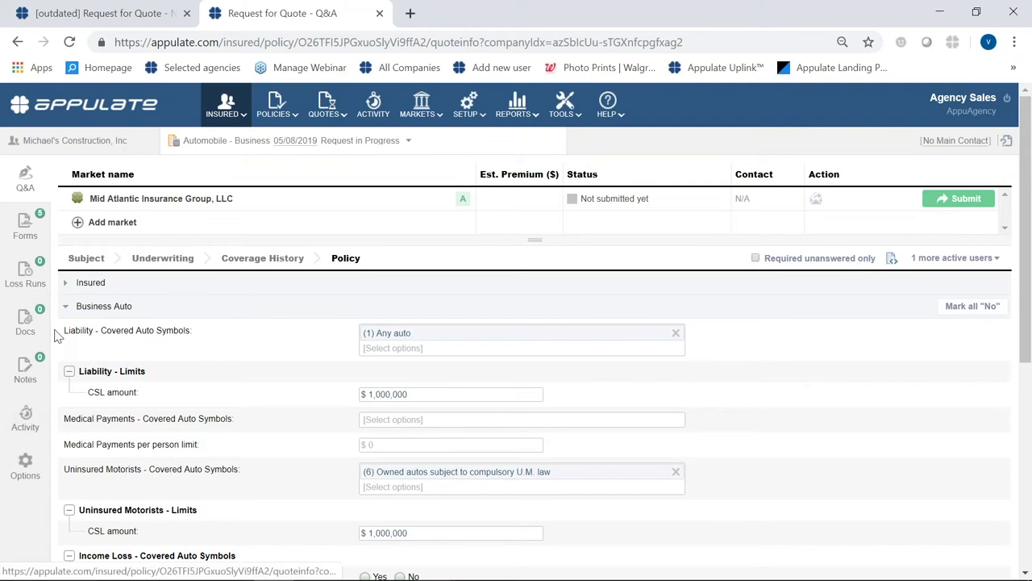
- Submit the Automobile - Business request from the Mid Atlantic Insurance Group row's Action column
click(959, 200)
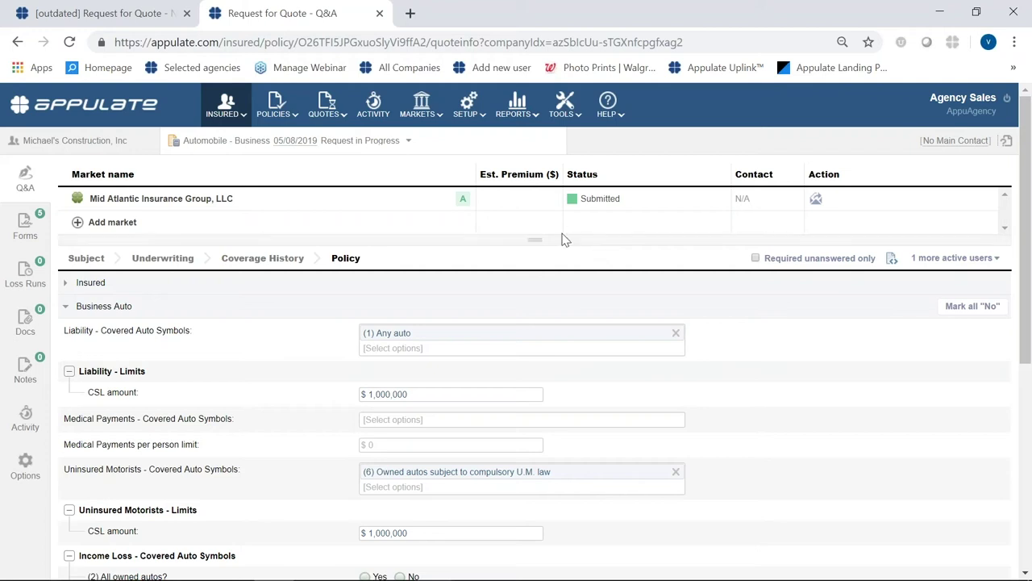
mouse_move(219, 129)
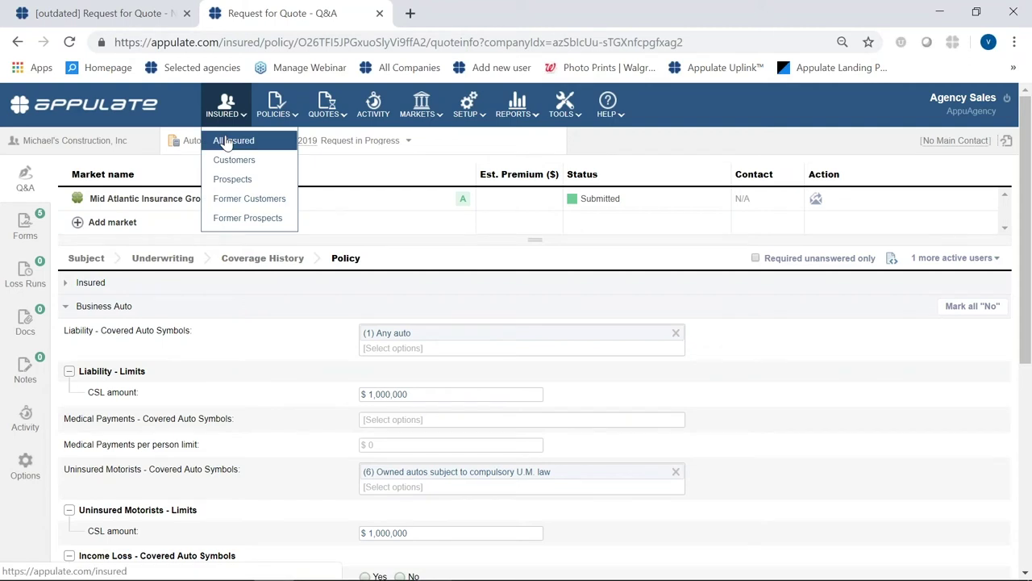
- From All Insured, add a new customer named Michael's Construction 2 and continue
click(226, 142)
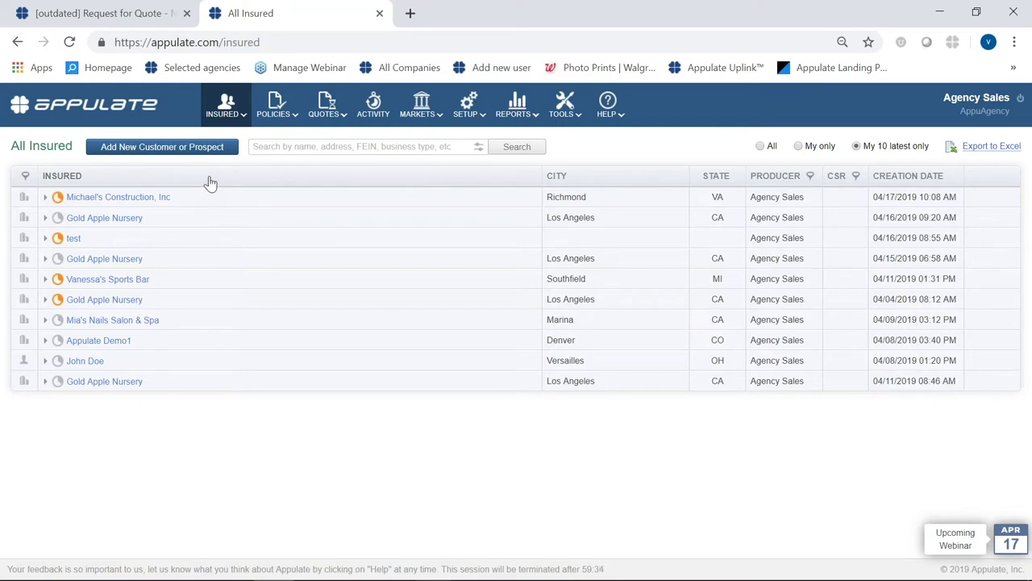
click(158, 149)
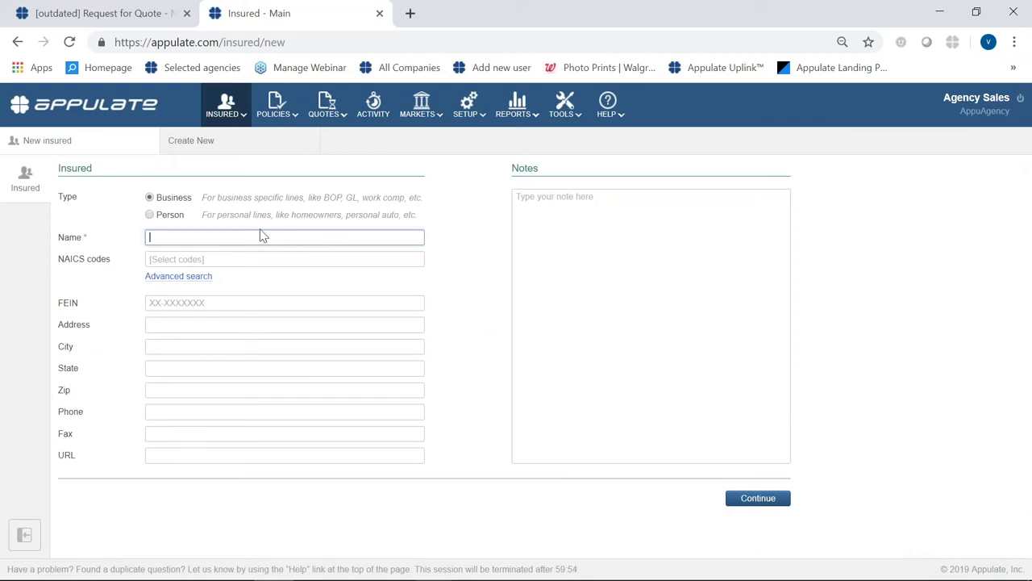
key(Caps_Lock)
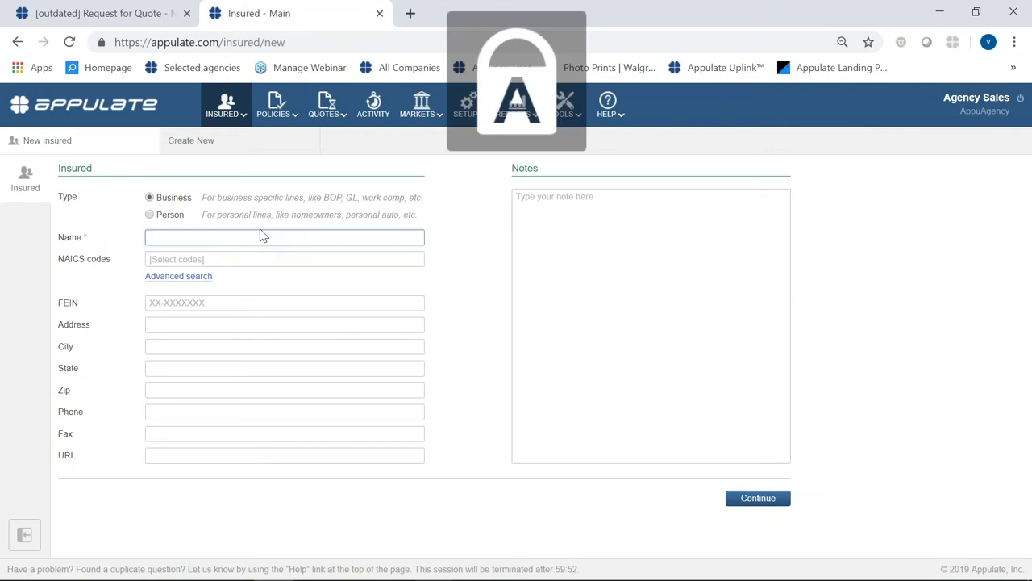
text(M)
key(Caps_Lock)
text(ichael)
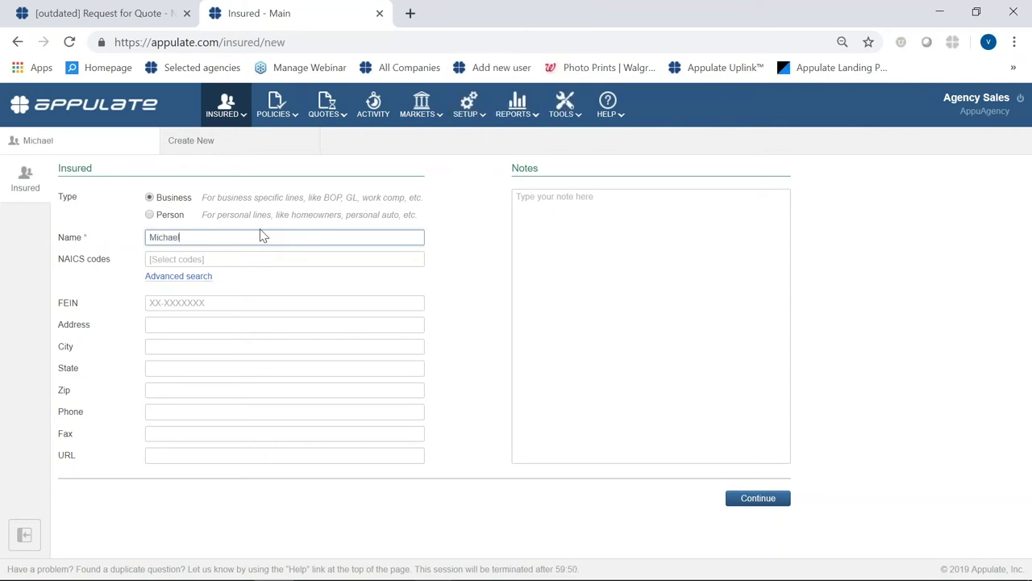
text('s)
key(Caps_Lock)
text(C)
key(Caps_Lock)
text(on)
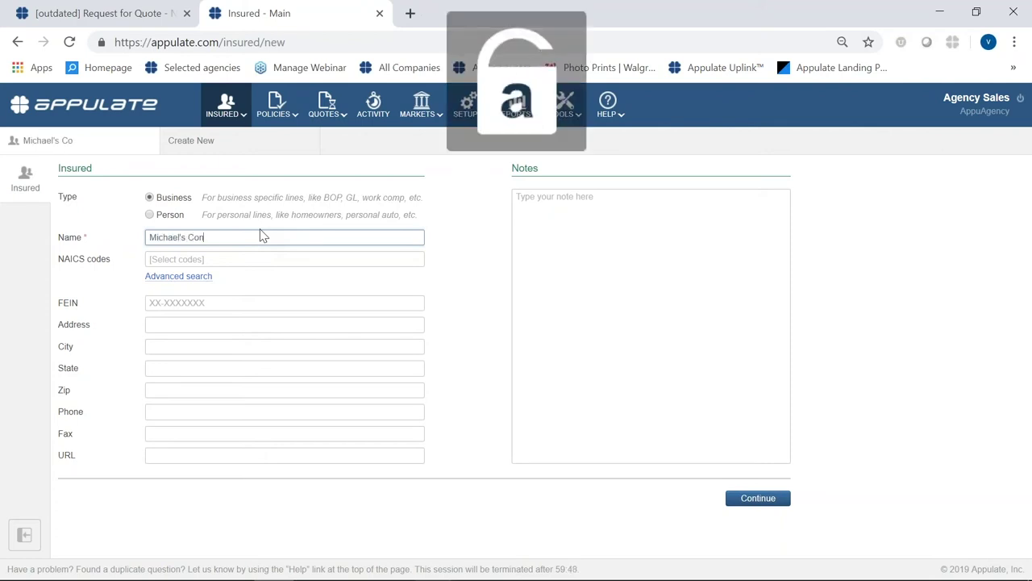
text(struction 2)
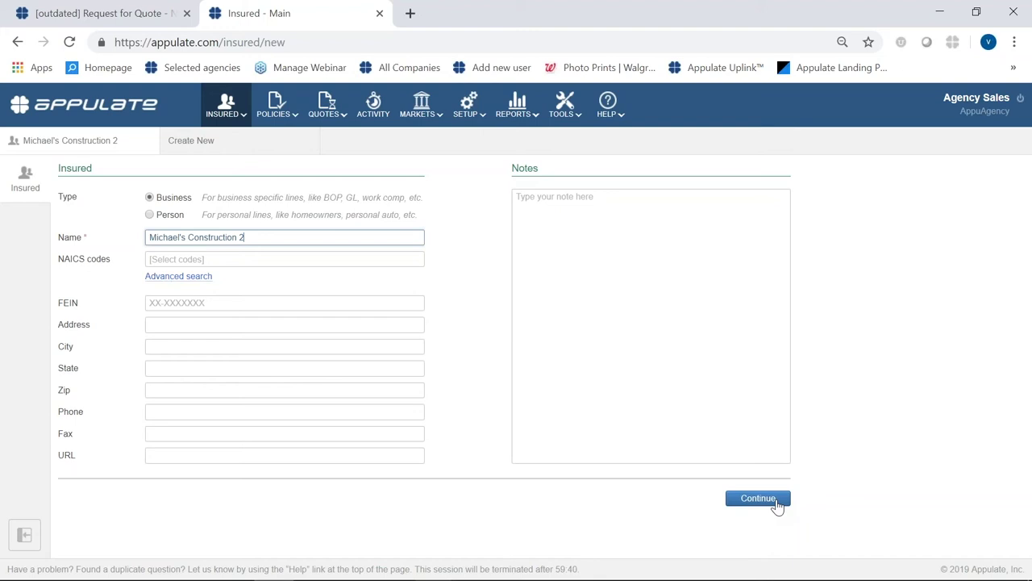
click(758, 499)
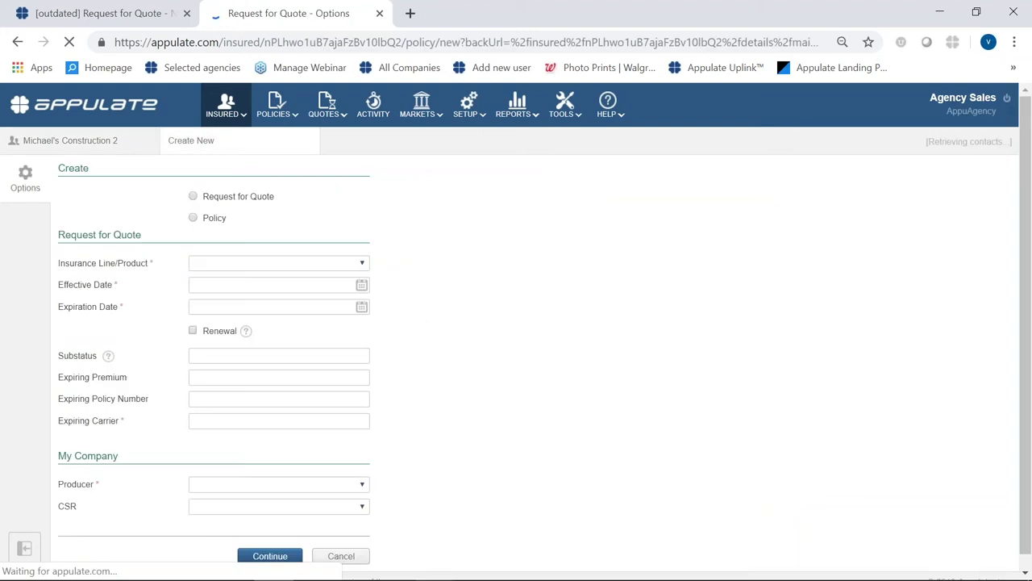
- Set the insurance line to Package - Commercial
click(216, 265)
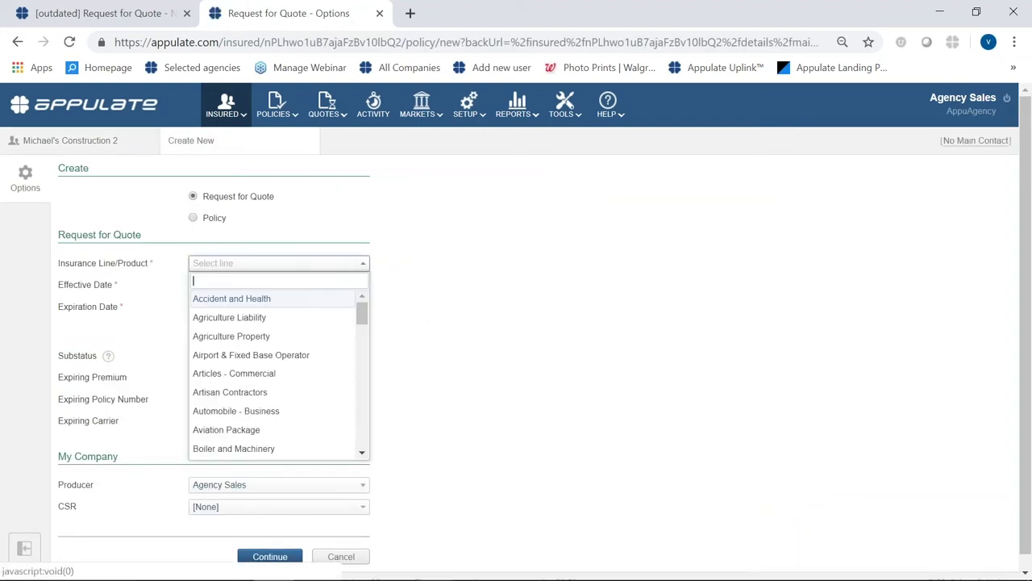
text(packag)
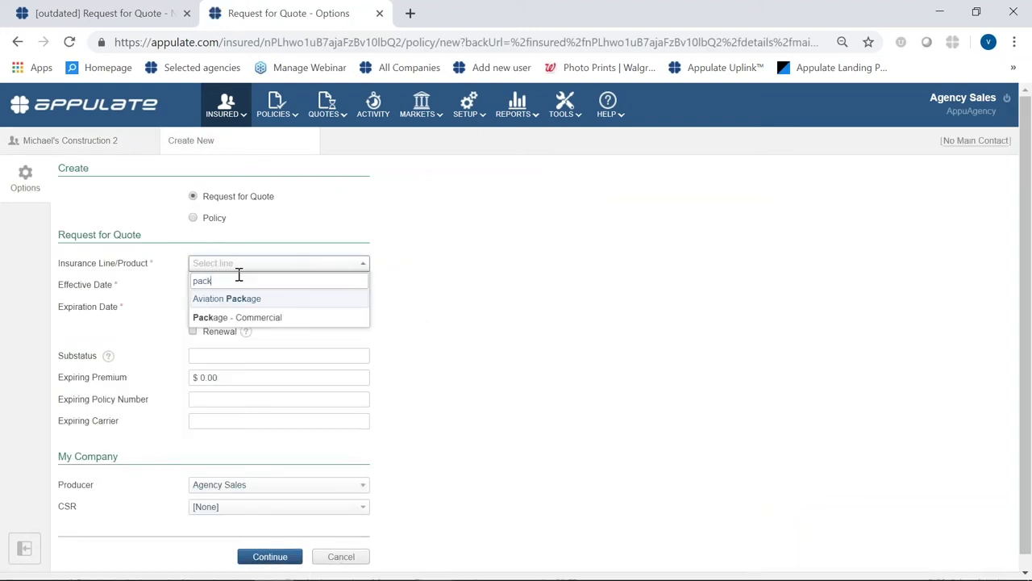
click(262, 317)
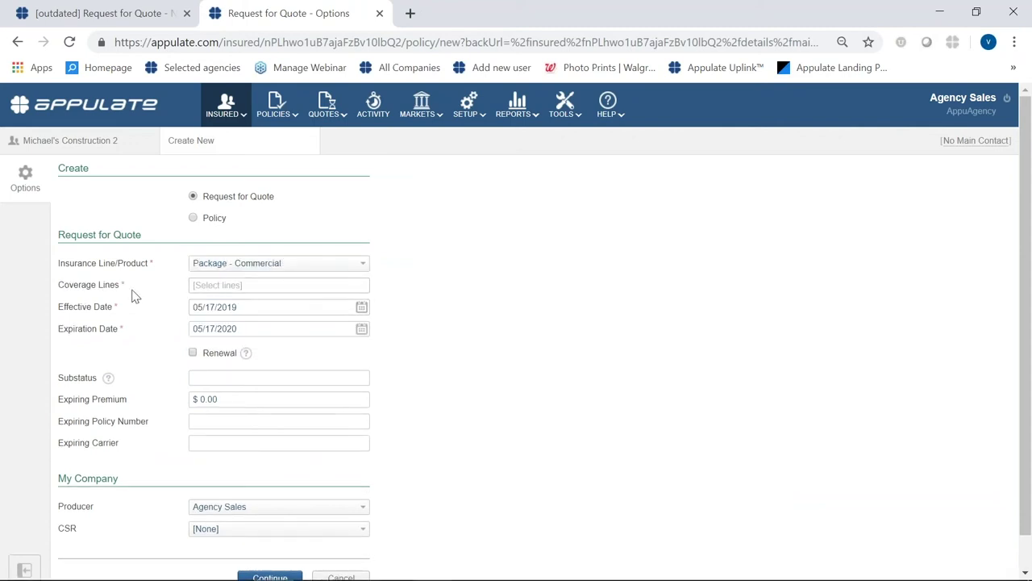
- Add Property - Commercial, General Liability and Inland Marine - Commercial coverage lines, then continue
click(278, 284)
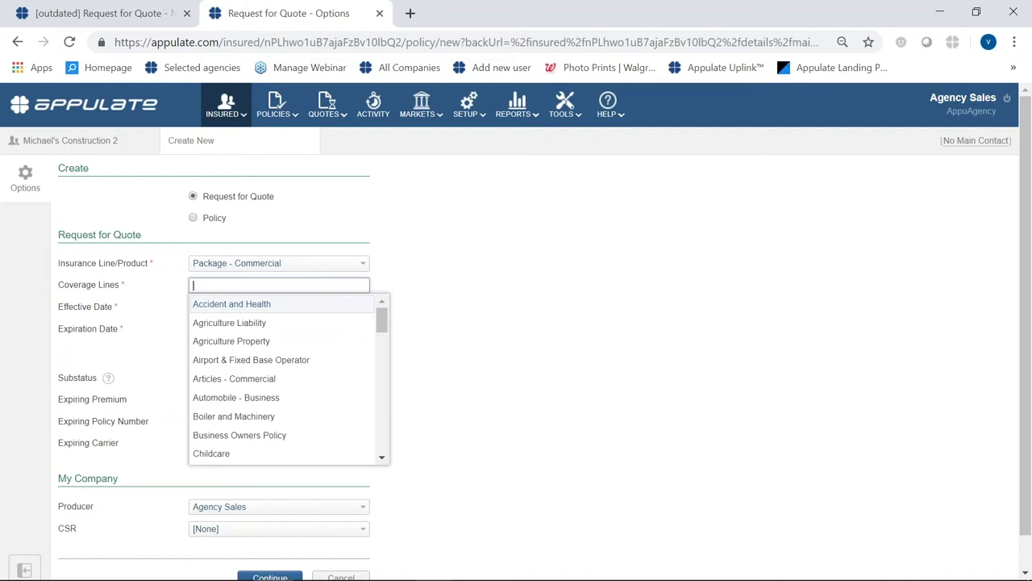
text(prop)
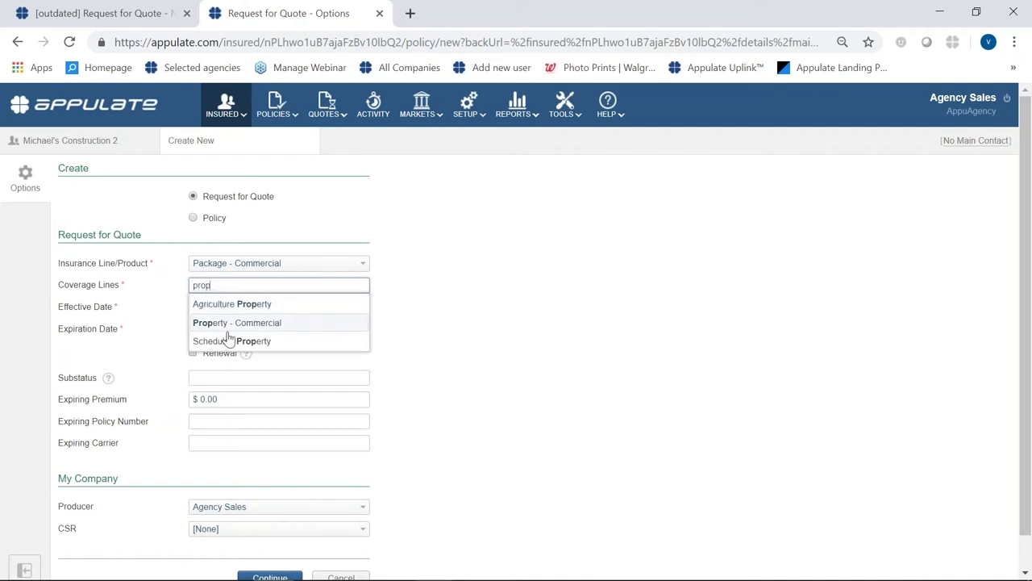
click(230, 329)
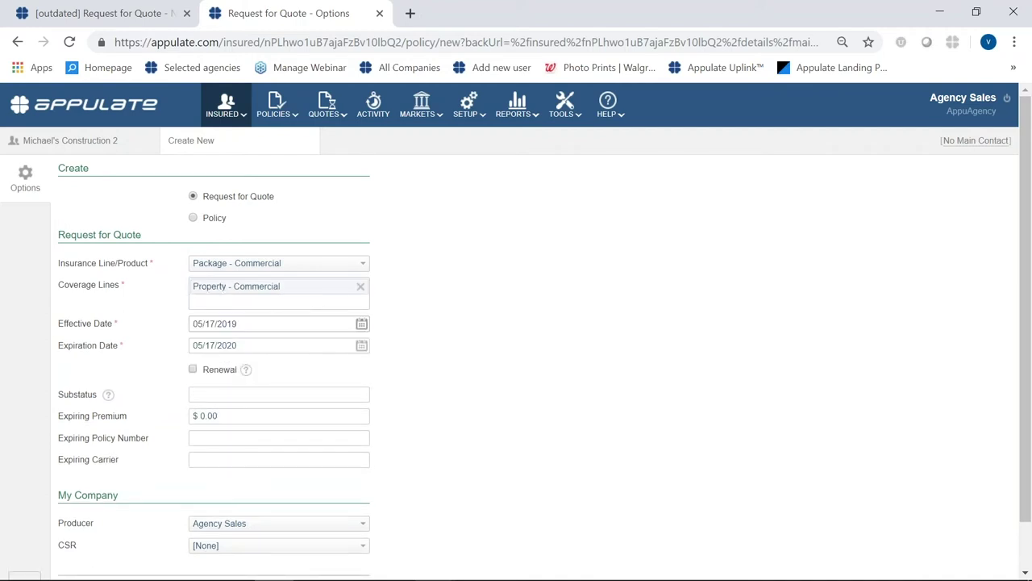
text(gen)
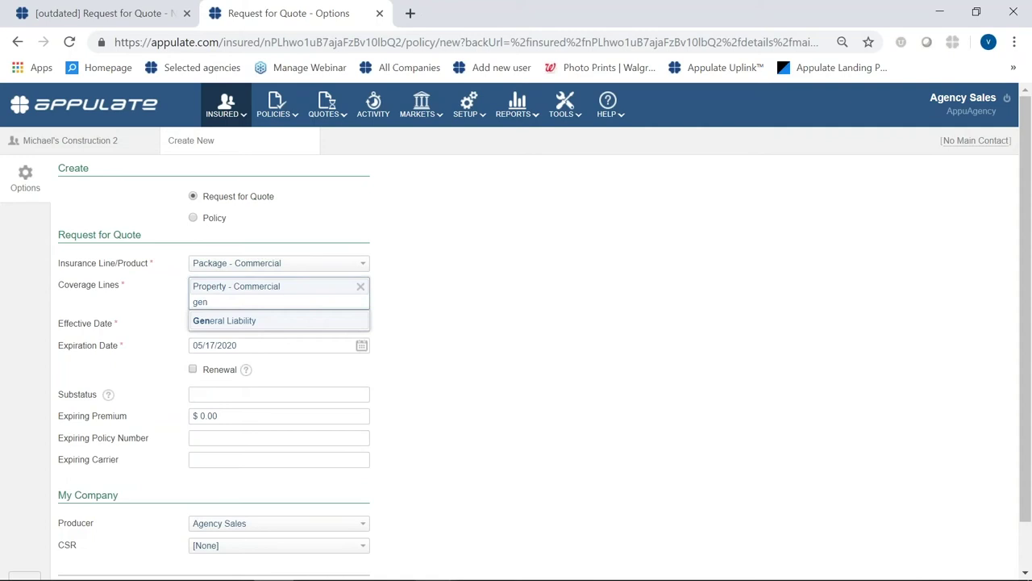
key(Return)
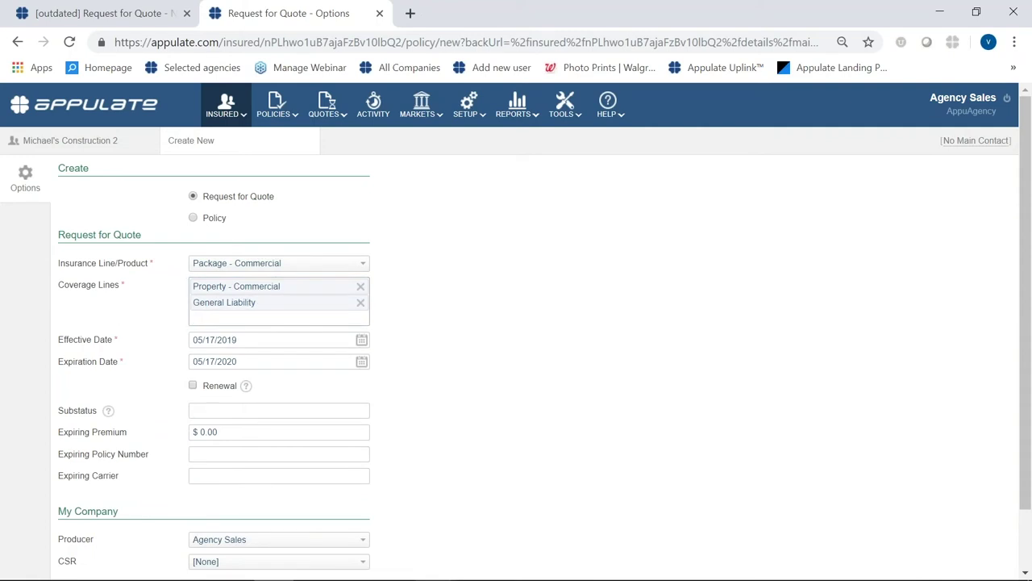
text(inlan)
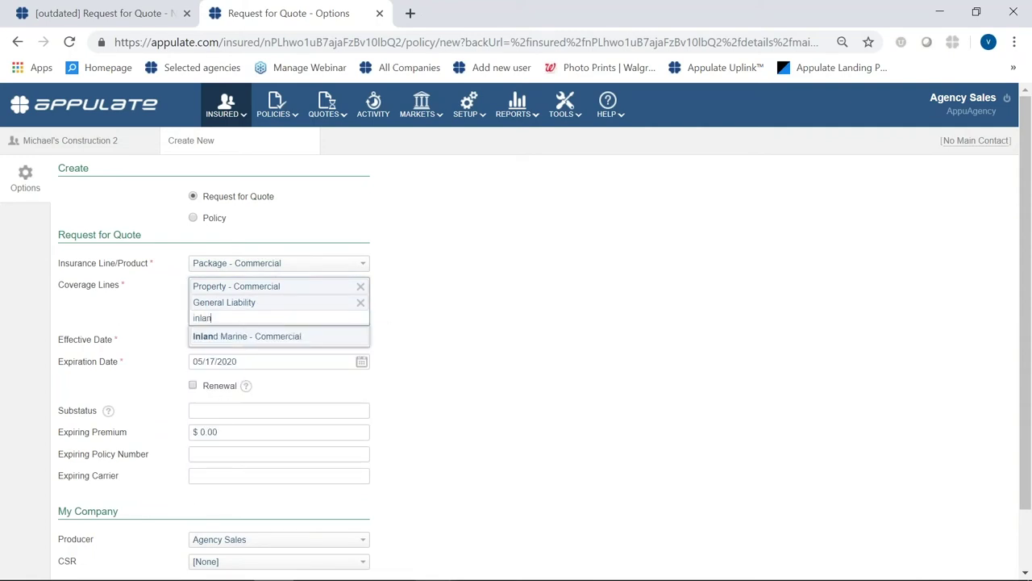
click(212, 336)
drag(192, 333, 237, 285)
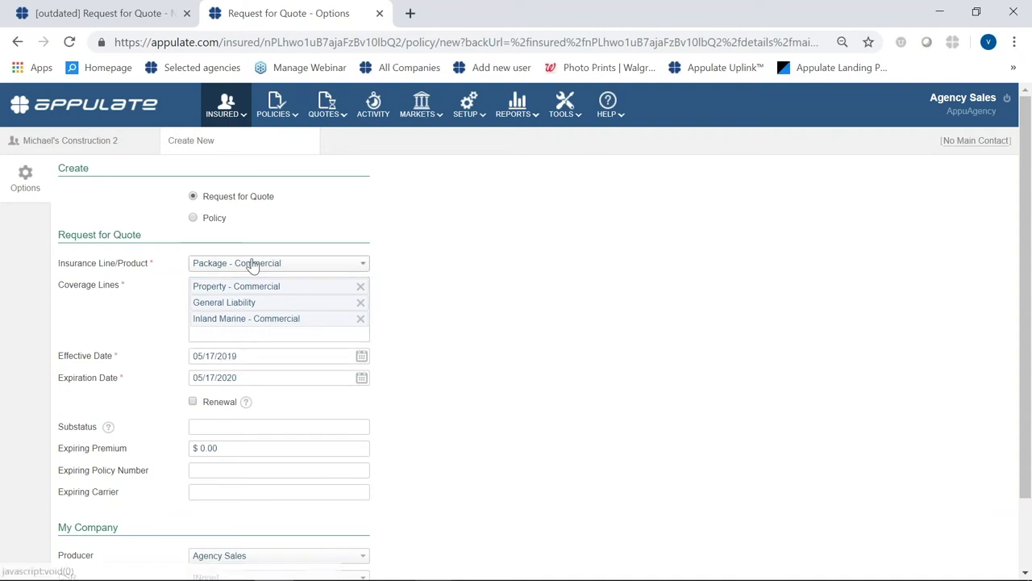
click(221, 301)
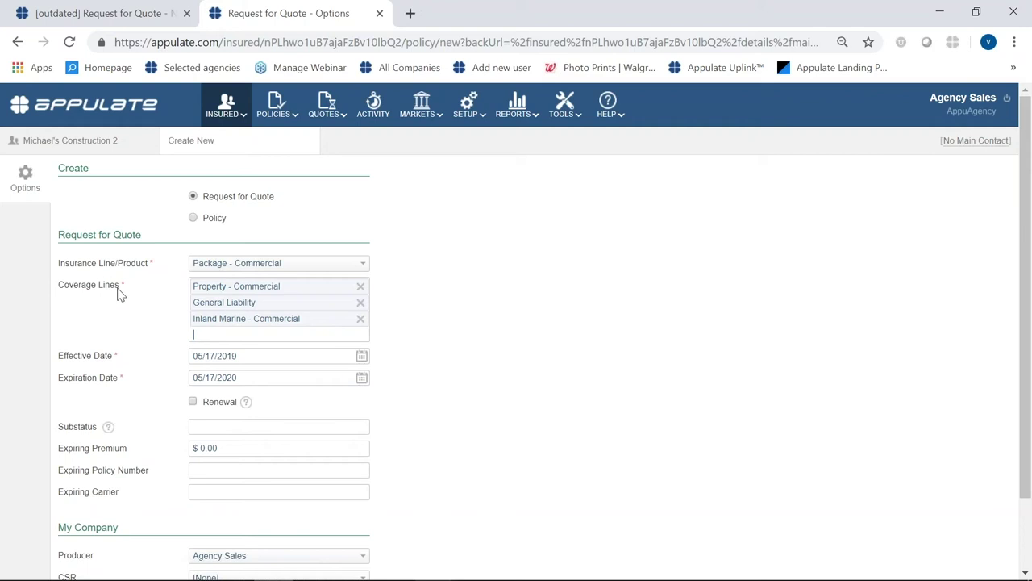
click(246, 331)
click(486, 339)
scroll(414, 429, down, 2)
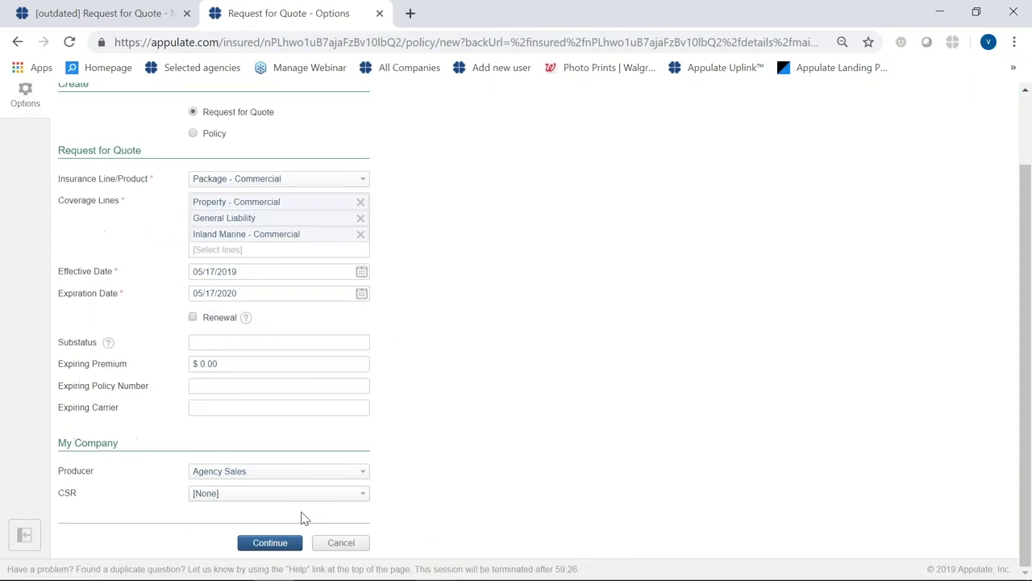
click(284, 548)
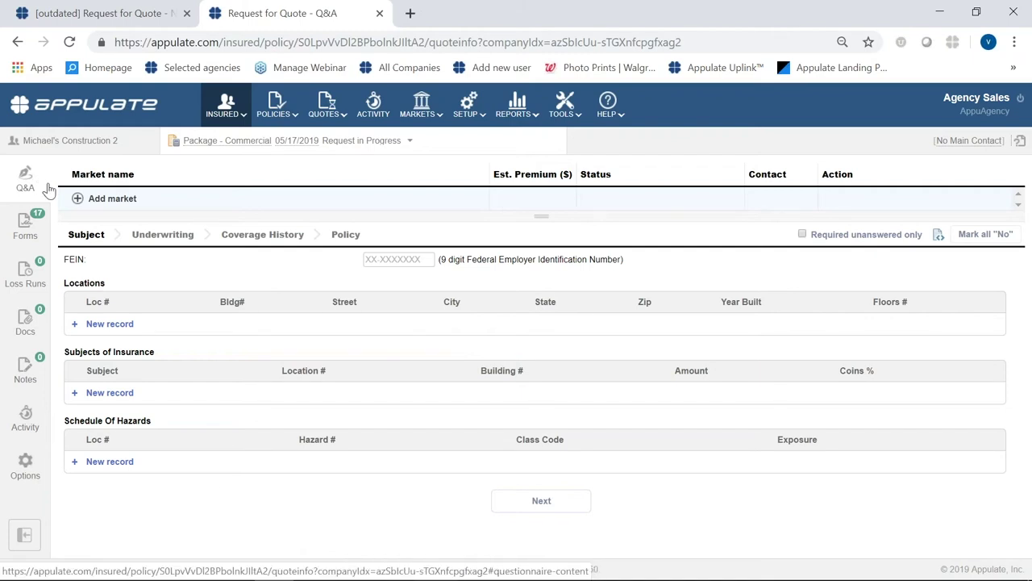
- Add Mid Atlantic Insurance Group, LLC as a market and enter the insured's FEIN
click(81, 198)
click(141, 314)
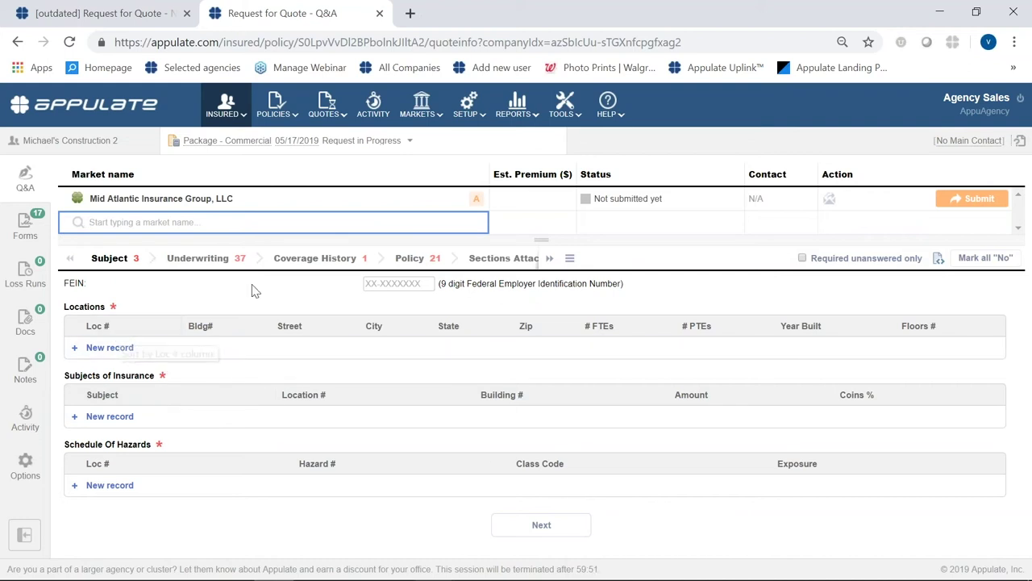
click(398, 283)
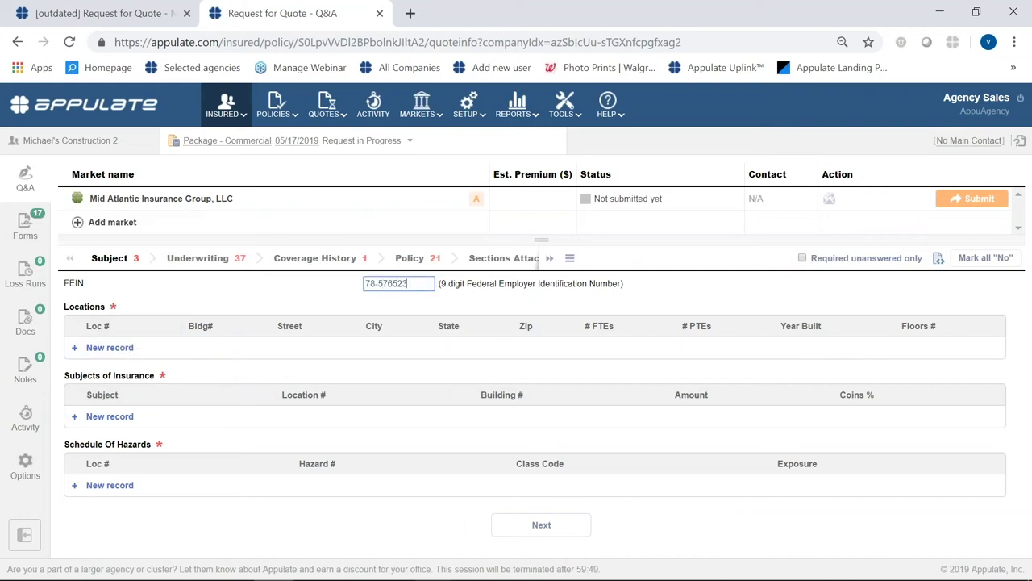
- Add a location and enter 'test' as its building description
click(74, 350)
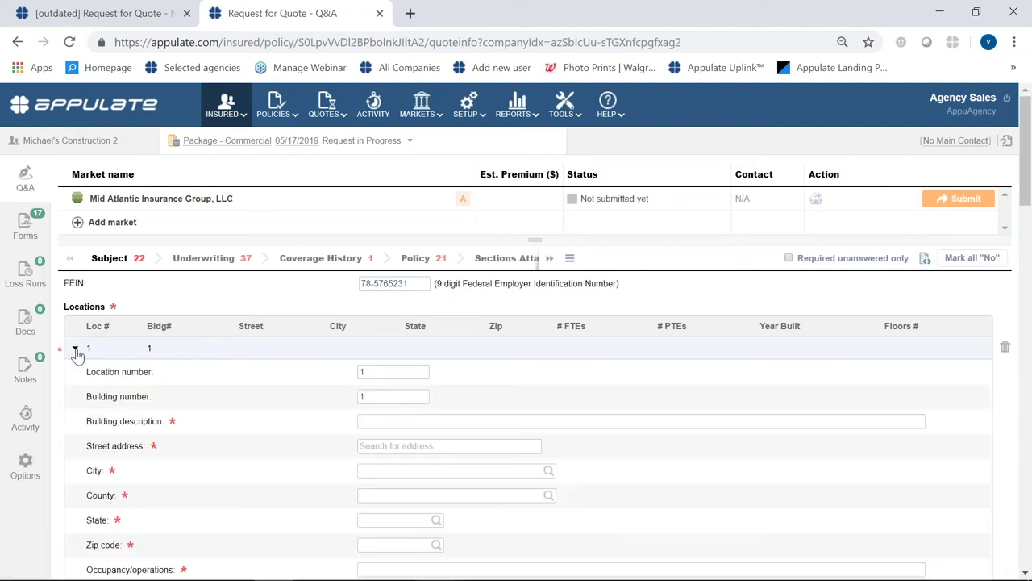
click(378, 420)
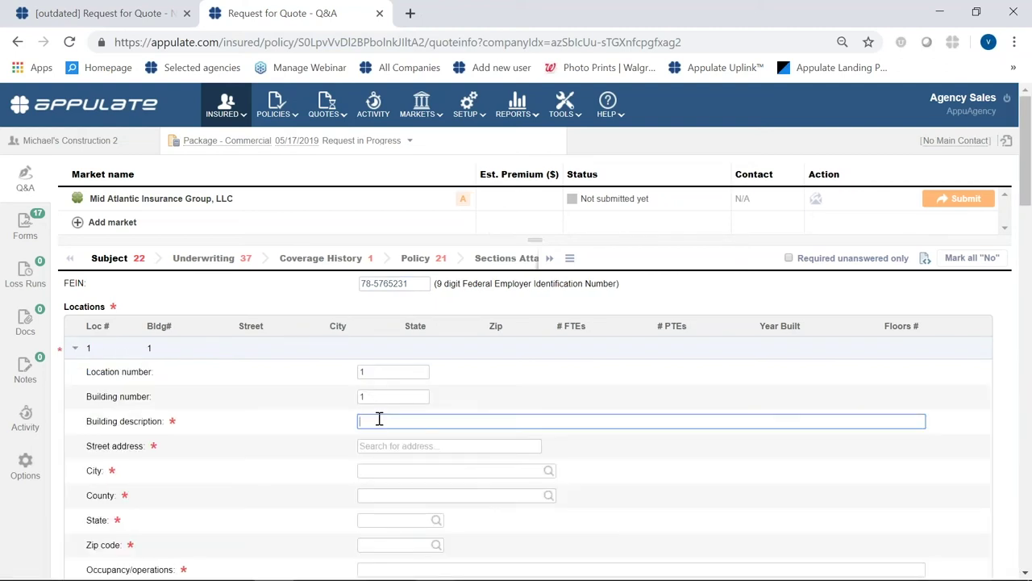
text(test)
click(563, 480)
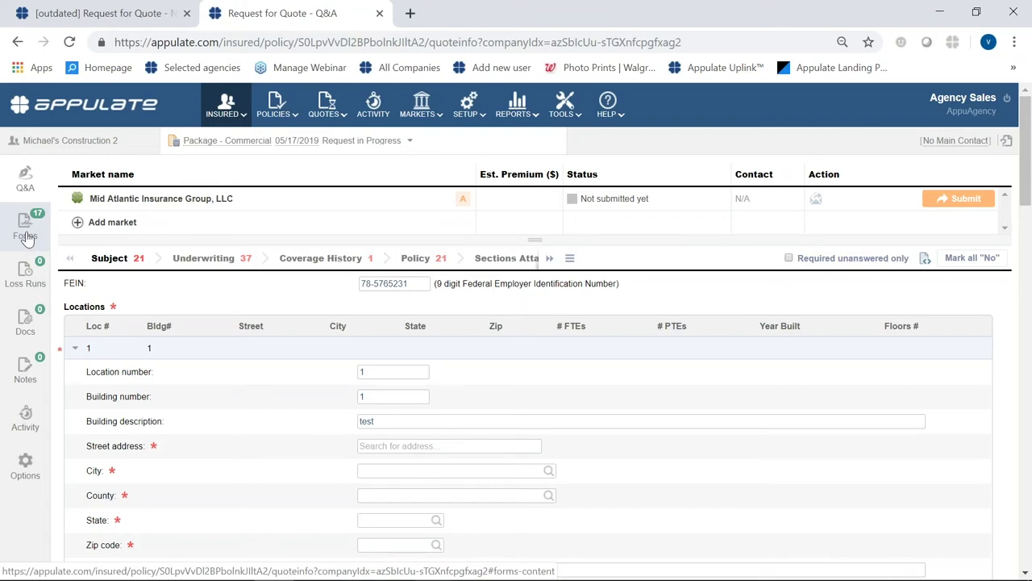
- On the Forms tab, select ACORD 125, 126, 139 and 140 and get them as one PDF
click(25, 232)
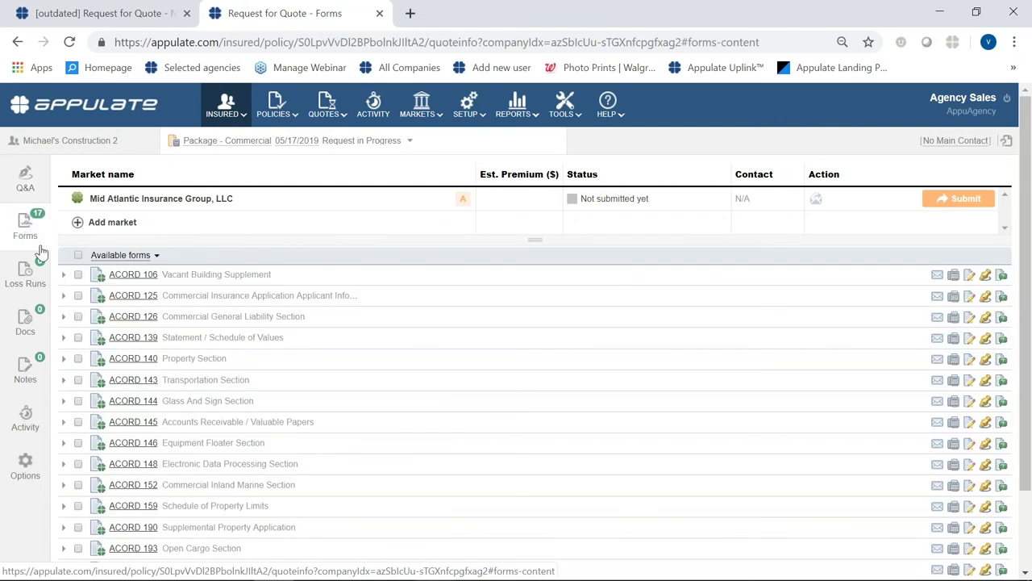
click(78, 296)
click(79, 316)
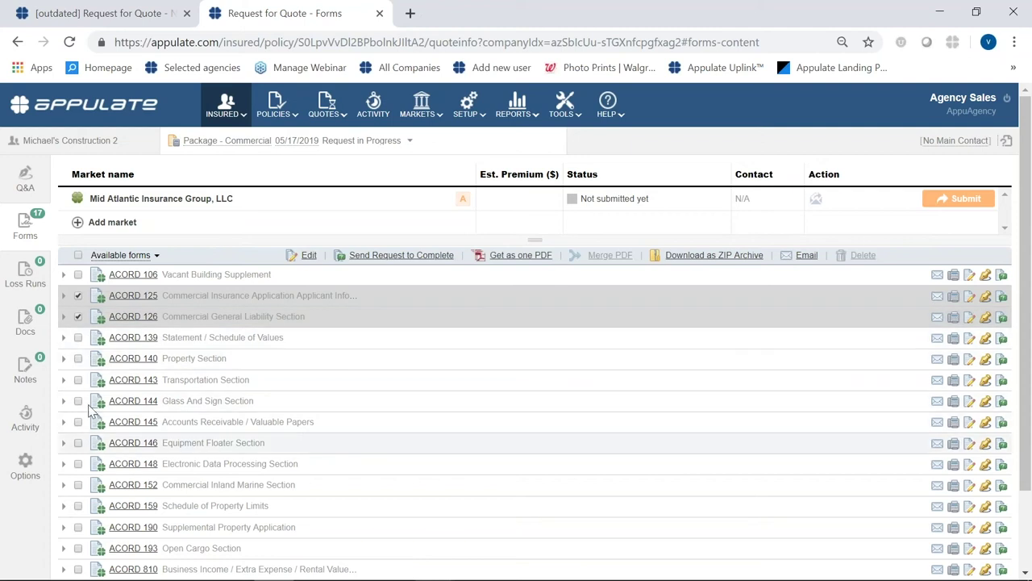
click(77, 337)
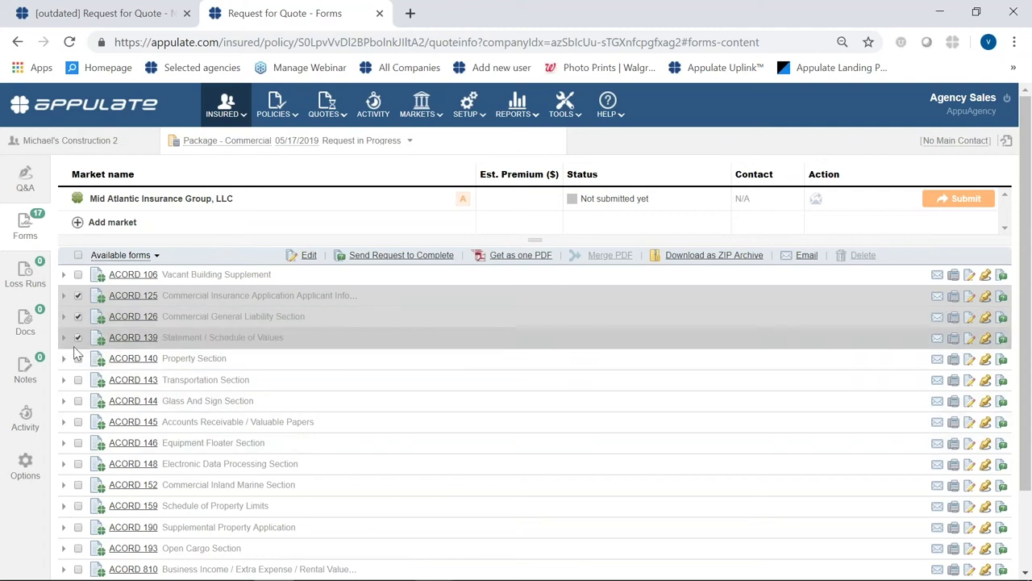
click(78, 359)
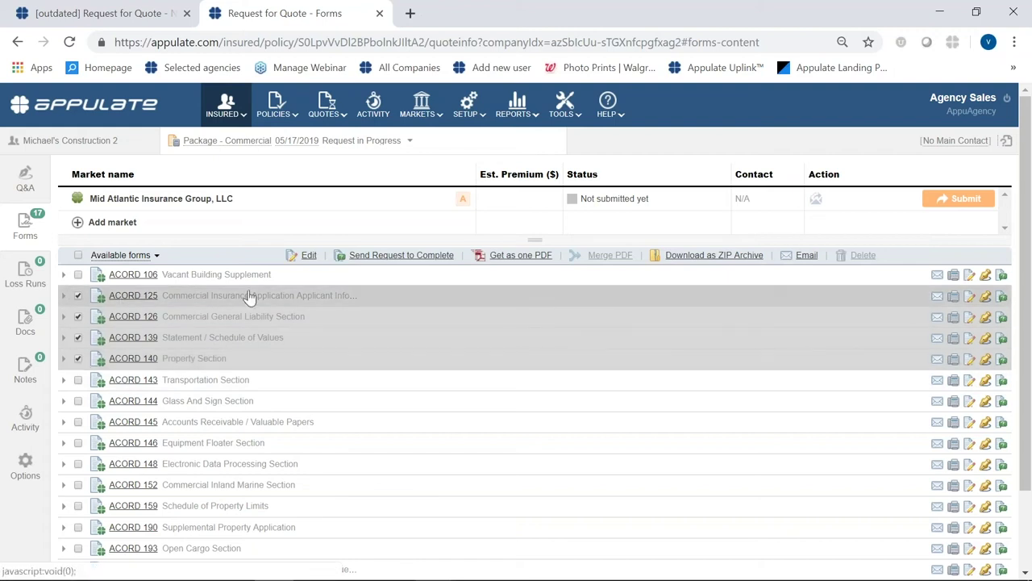
click(532, 257)
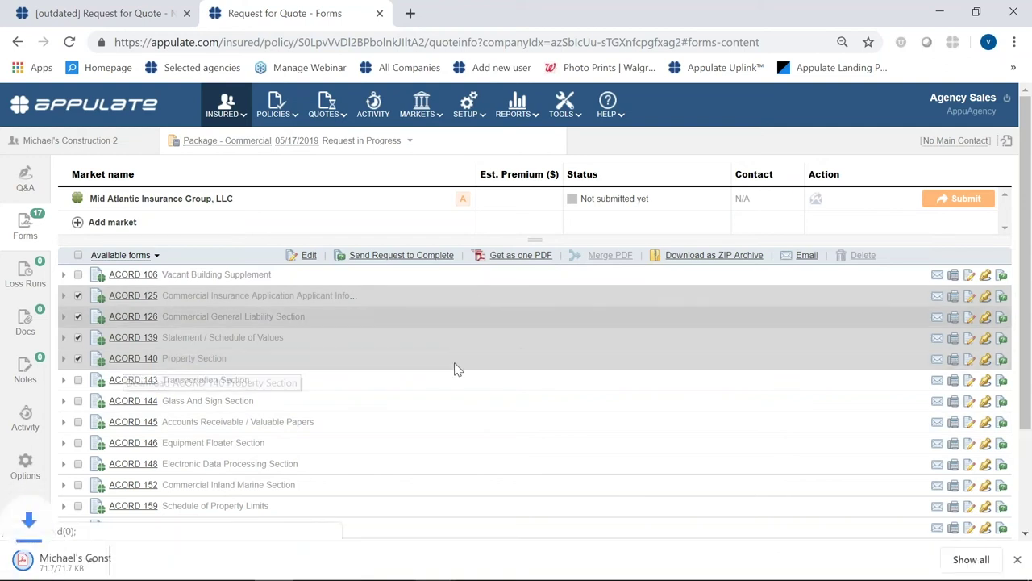
- Look through the downloaded Michael's Construction 2-All-In-One.pdf, then close it
click(71, 559)
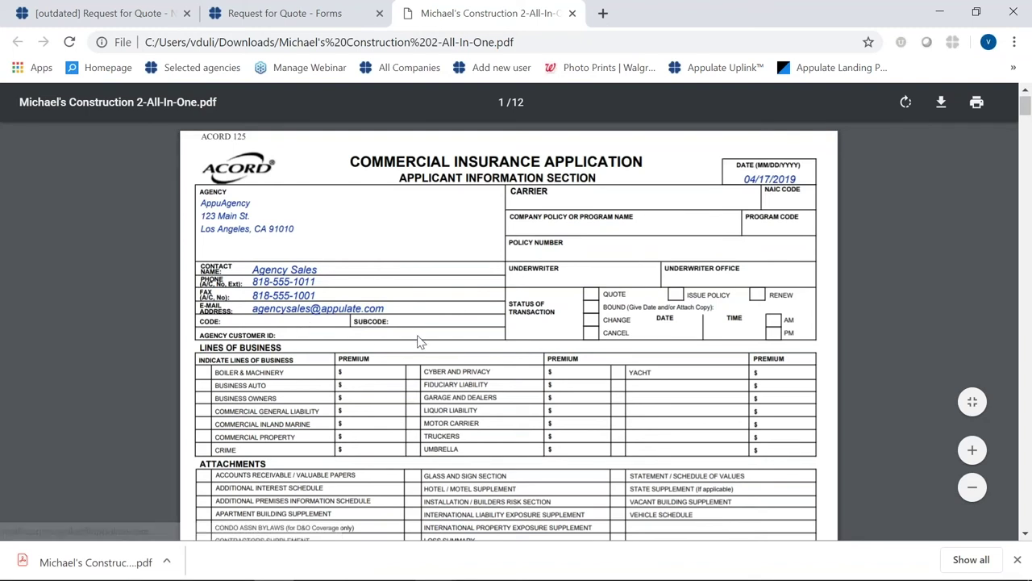
scroll(419, 341, down, 4)
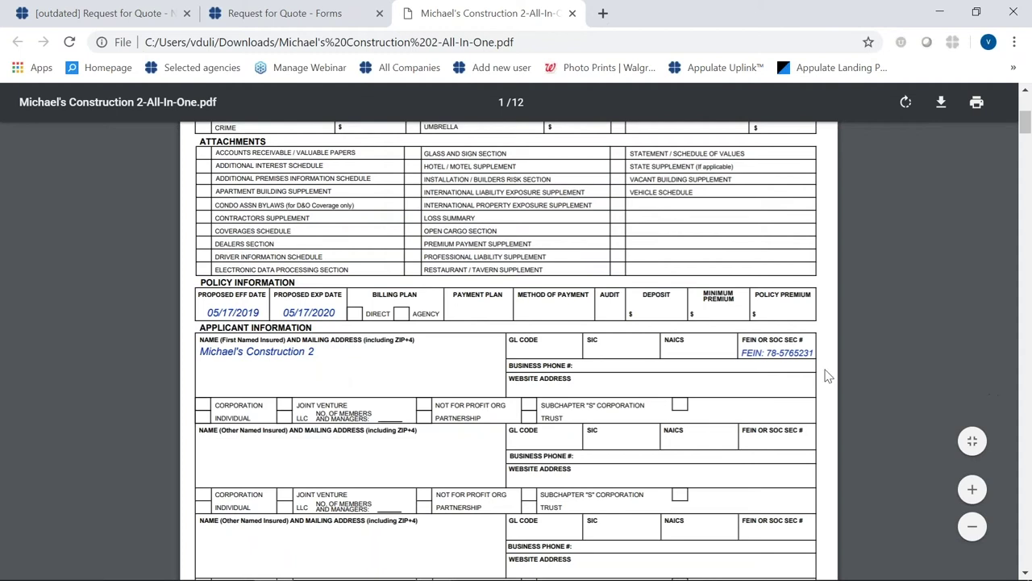
scroll(736, 421, up, 4)
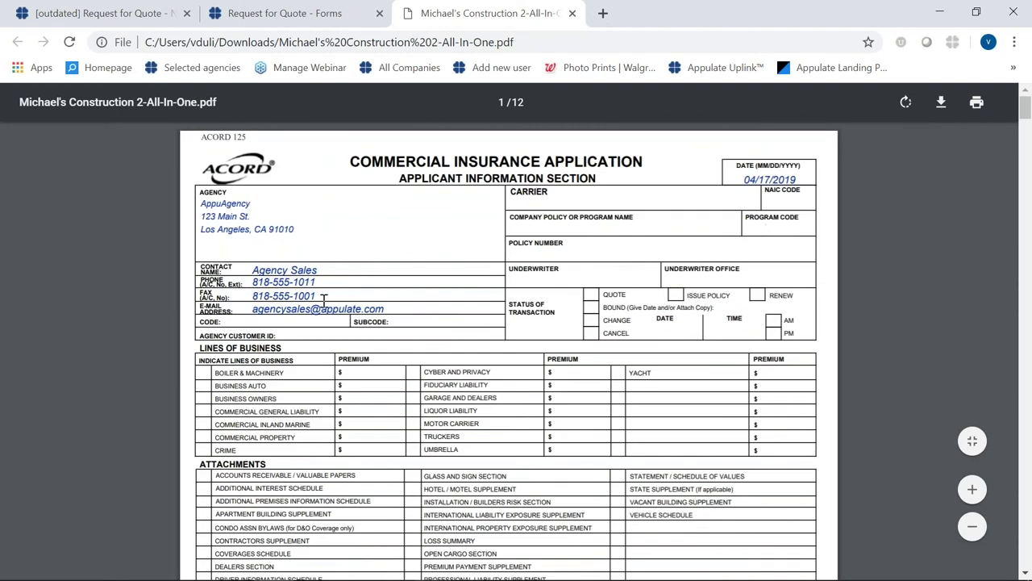
click(573, 14)
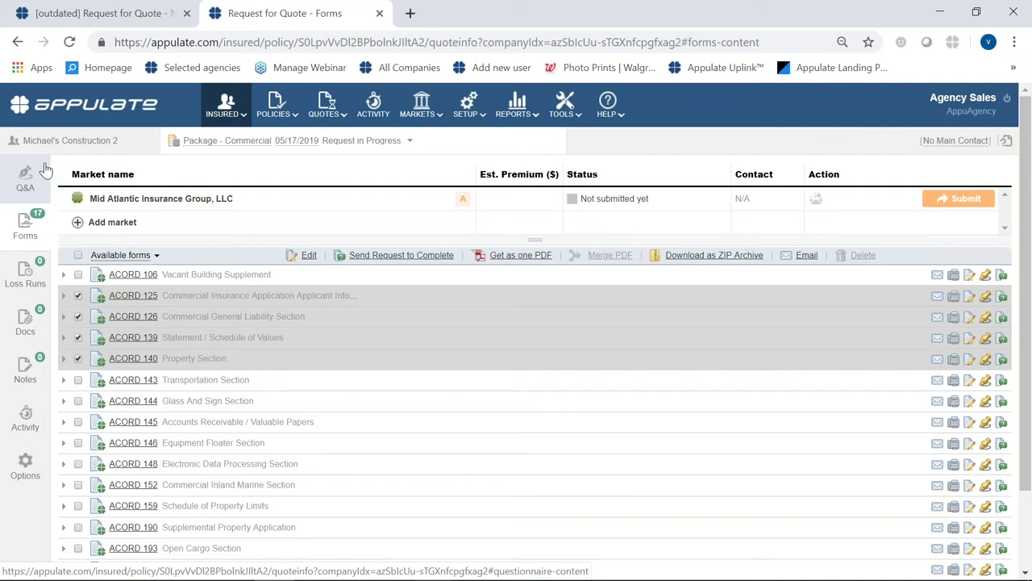
mouse_move(230, 109)
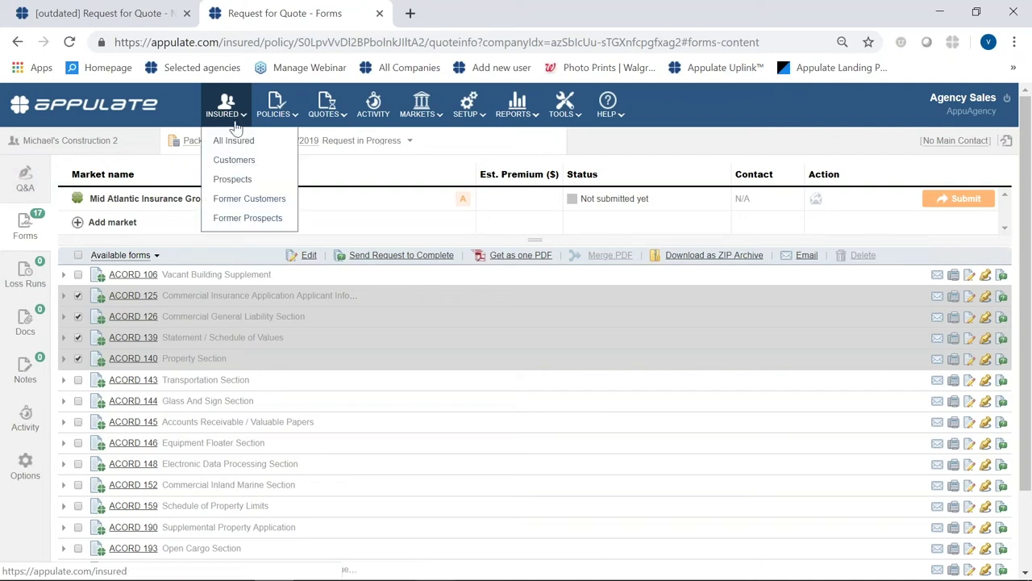
- Open Michael's Construction, Inc's Package - Commercial quote and download Builders Mutual Quote 4.15.pdf
click(236, 142)
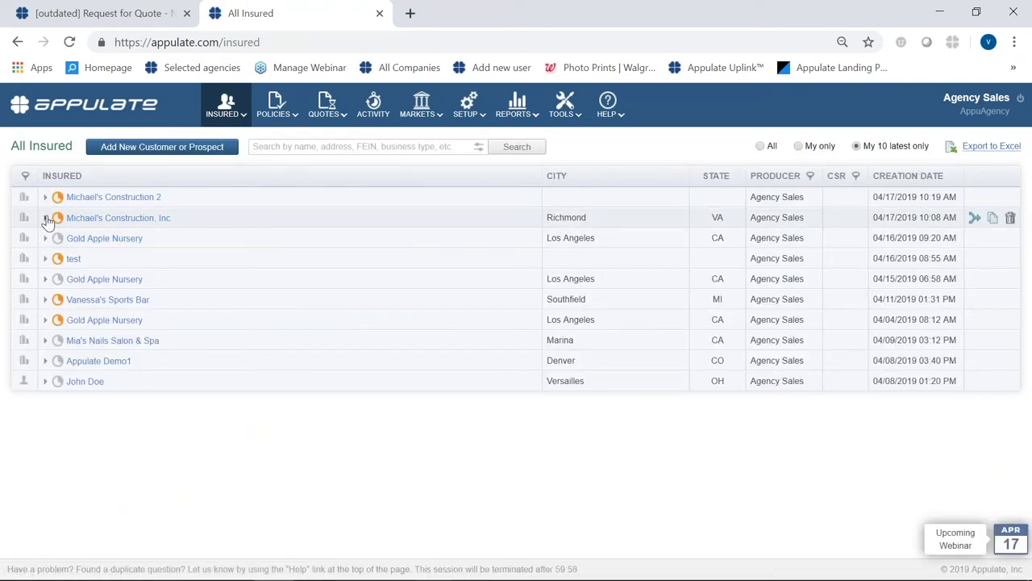
click(46, 219)
click(121, 259)
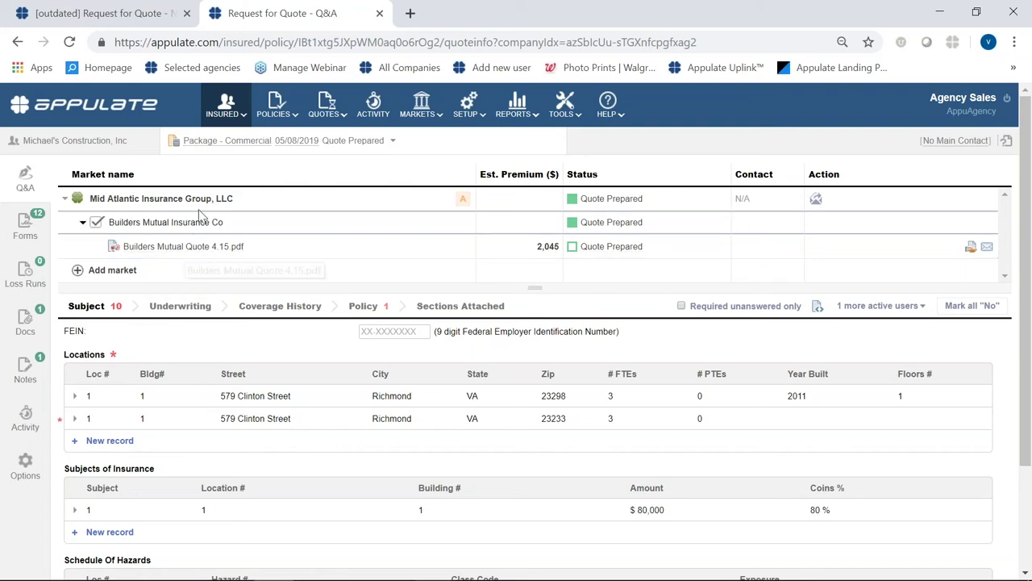
click(183, 249)
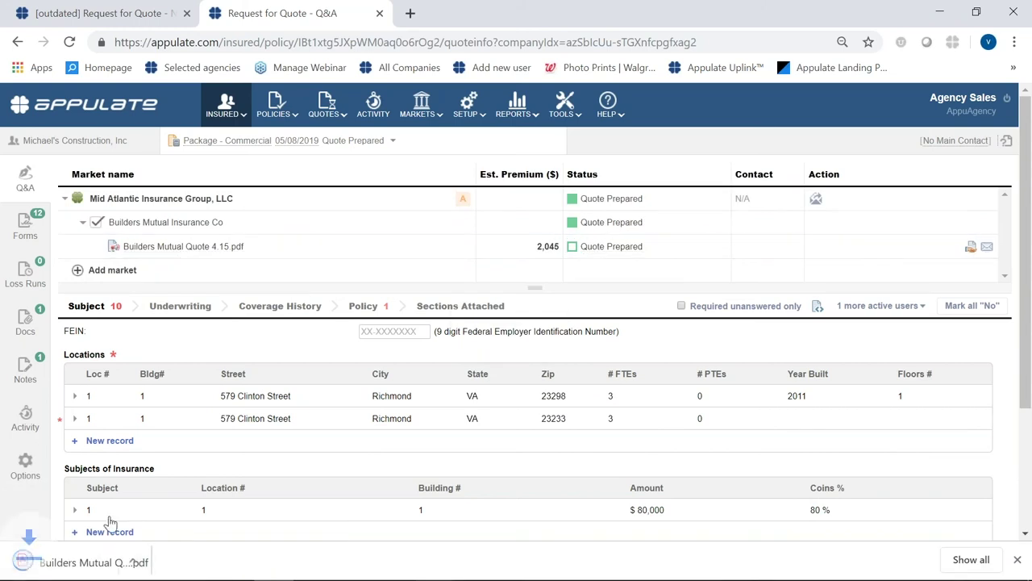
- Read through the downloaded Mid Atlantic Builders Mutual quote PDF, then return to the Request for Quote Q&A
click(109, 557)
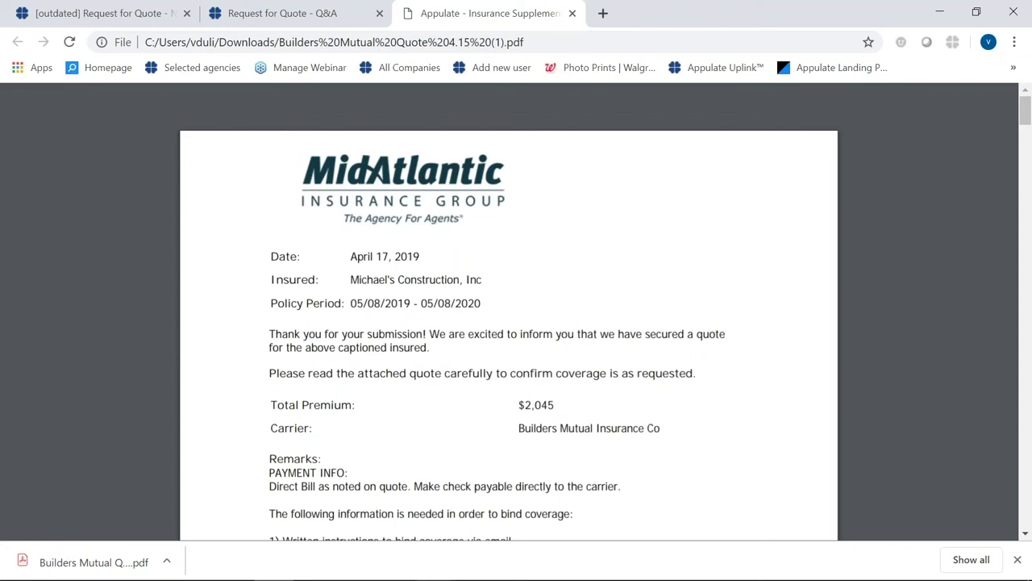
scroll(461, 361, down, 7)
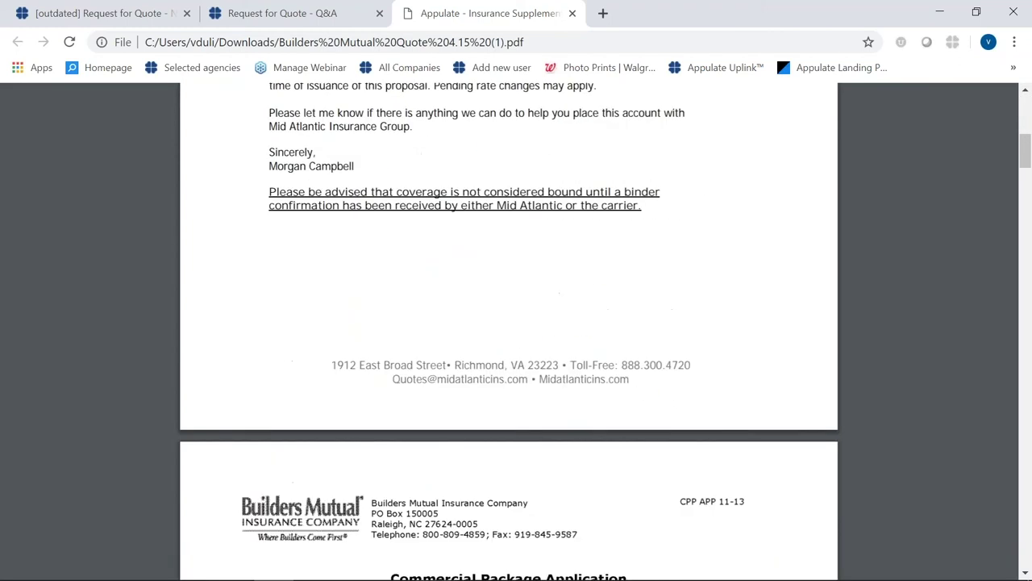
scroll(464, 365, down, 12)
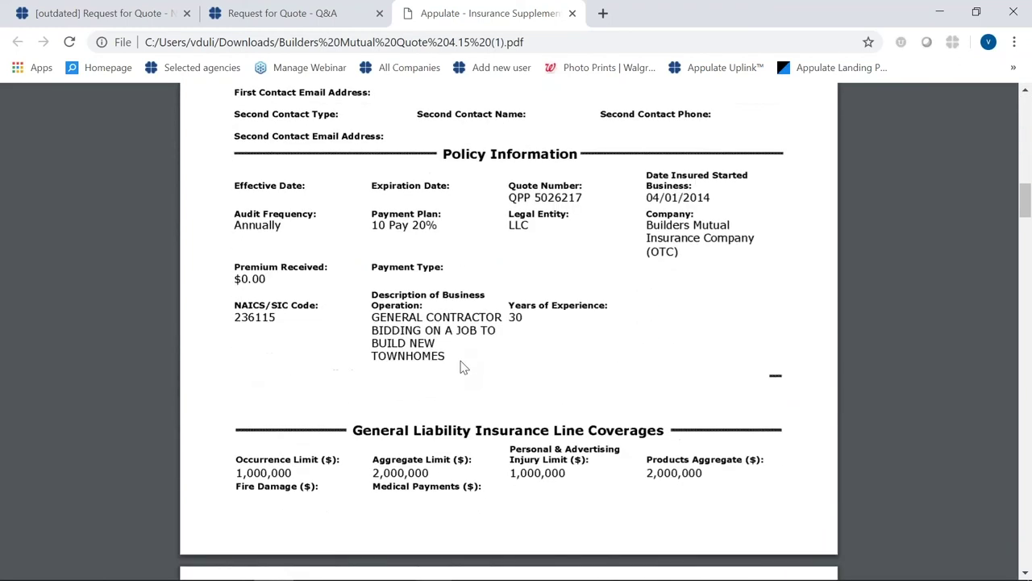
scroll(463, 367, down, 3)
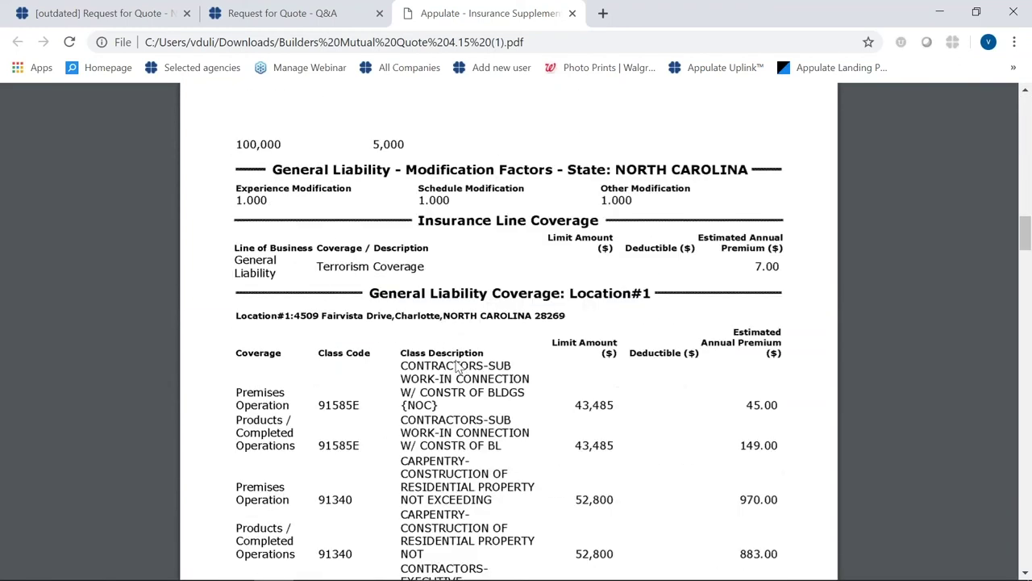
click(288, 17)
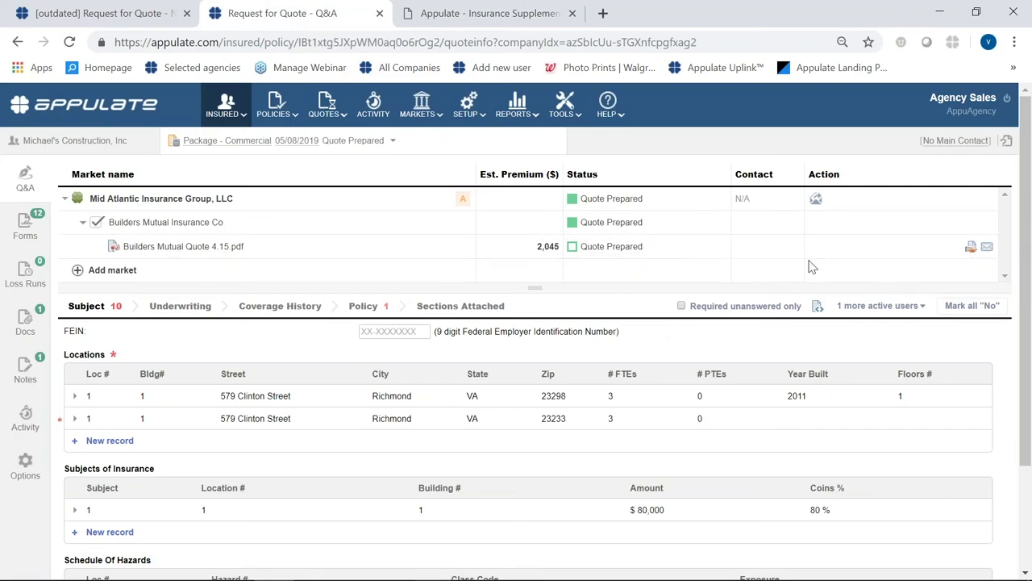
- Check the quote status options without changing them, then show Mid Atlantic's missing location 2 answers
click(648, 250)
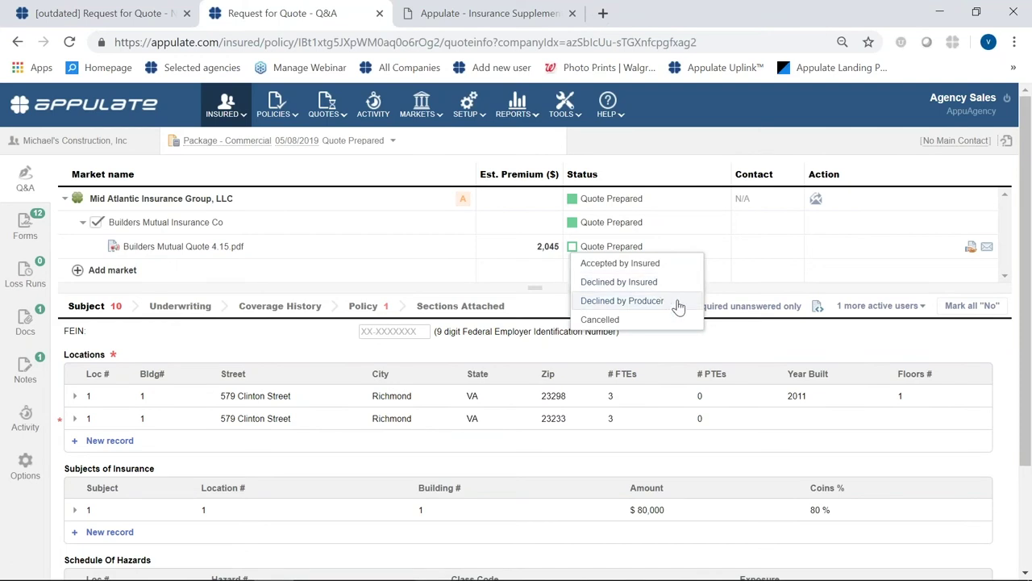
click(737, 272)
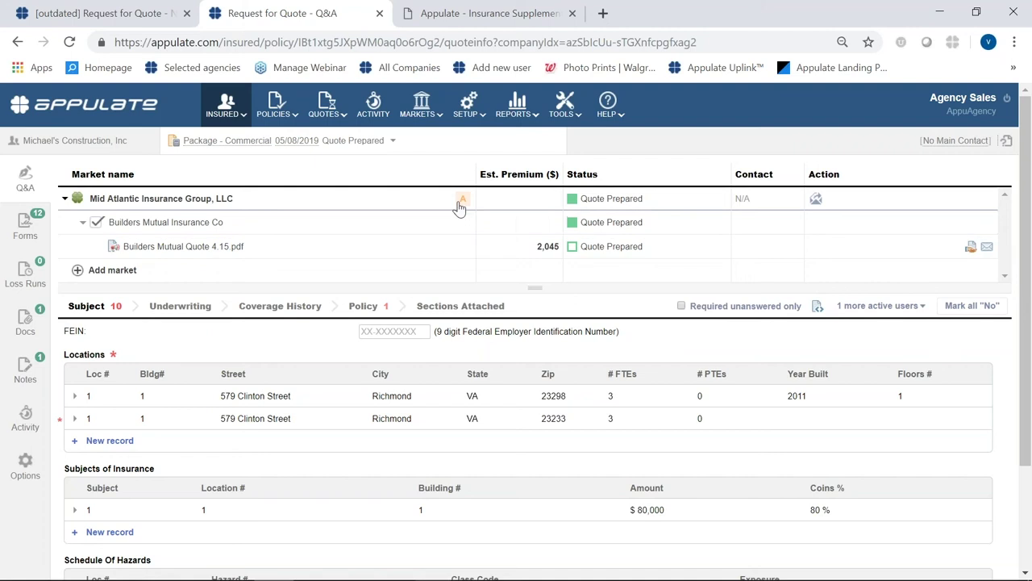
mouse_move(462, 207)
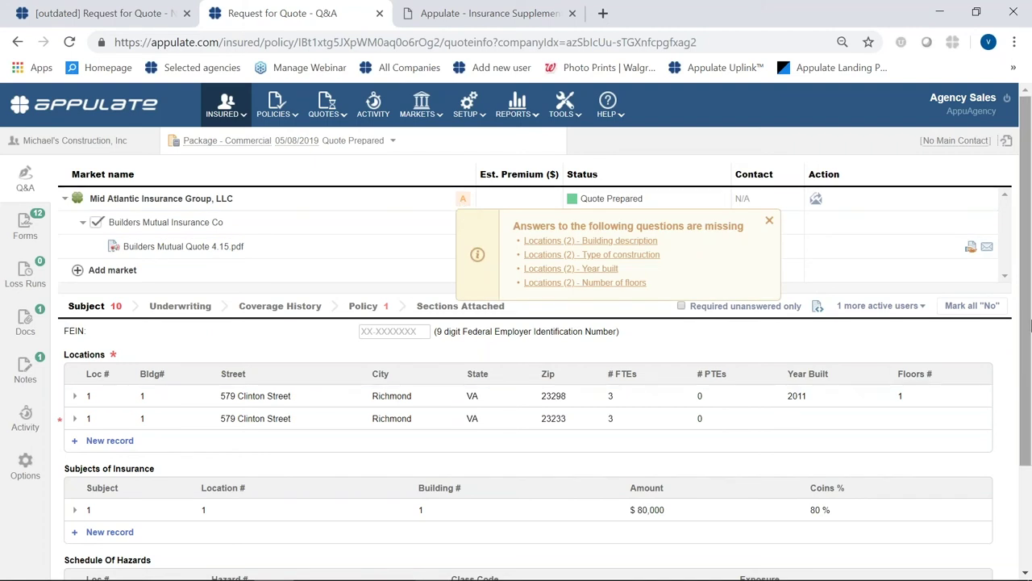
- Delete the incomplete second location record from the quote
scroll(921, 433, down, 2)
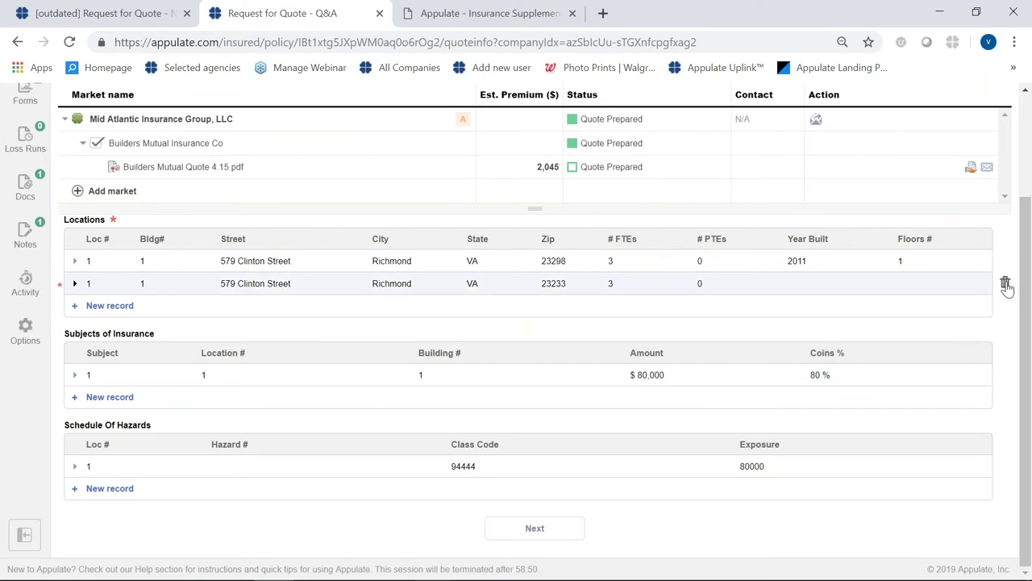
click(1005, 284)
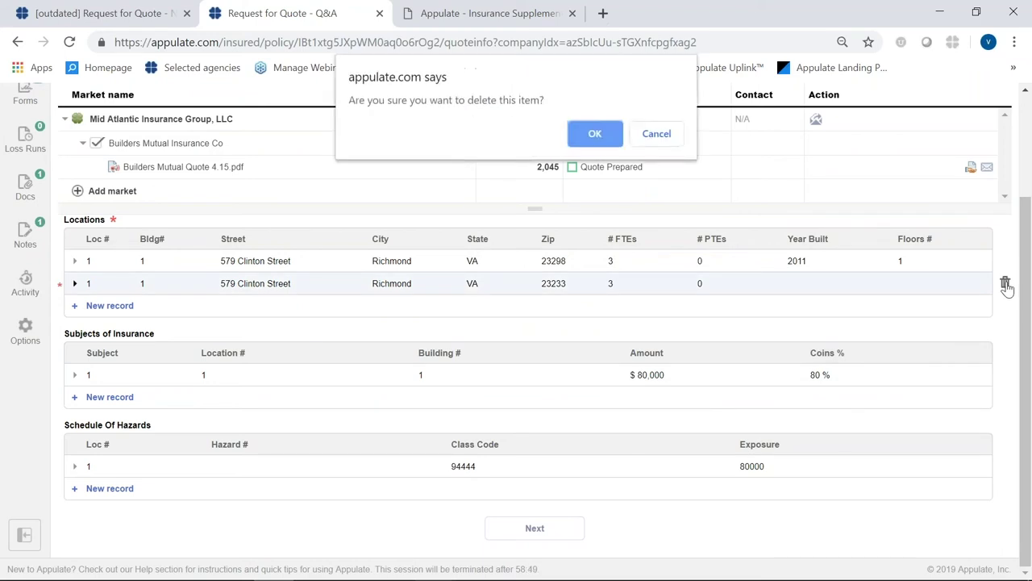
click(594, 133)
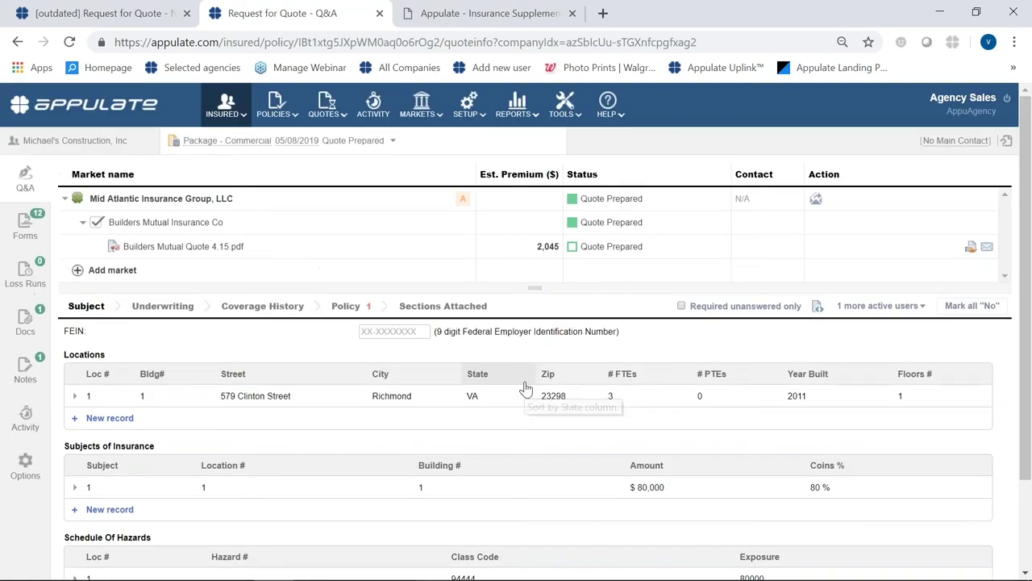
- In the Policy Info questions, set the payment plan selection to 10 pay
click(348, 311)
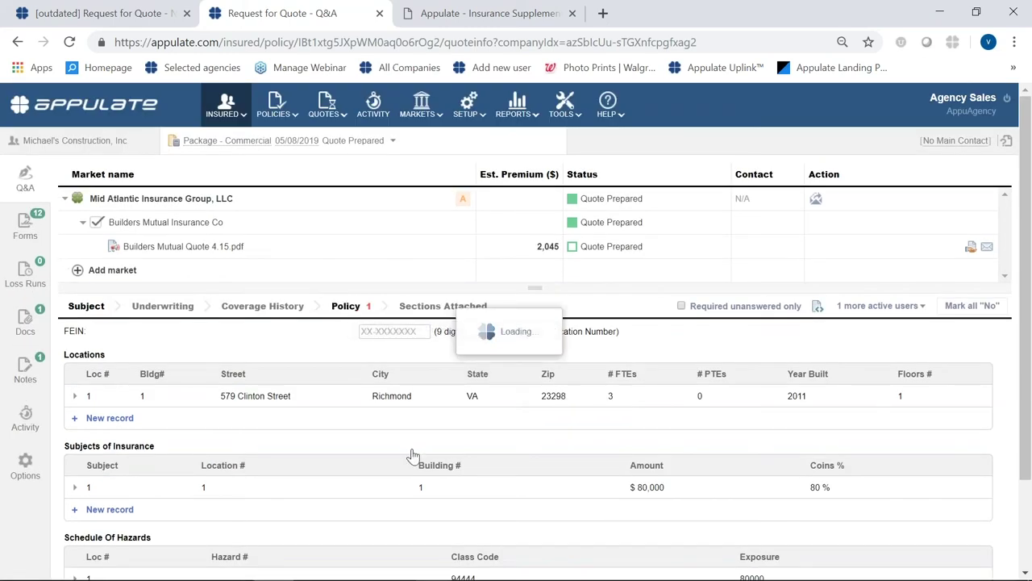
scroll(409, 453, down, 5)
scroll(516, 395, down, 3)
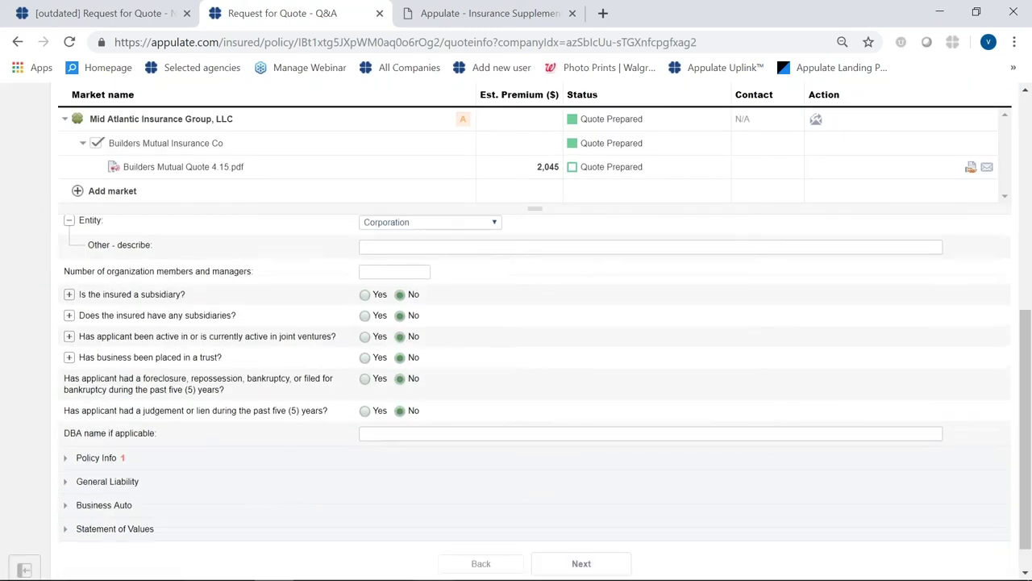
click(64, 422)
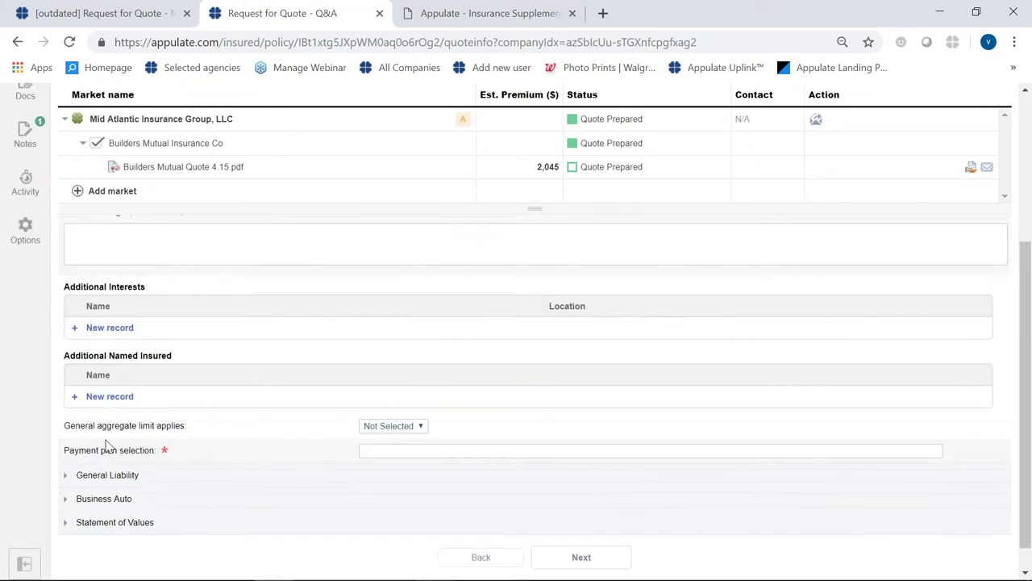
scroll(321, 487, down, 2)
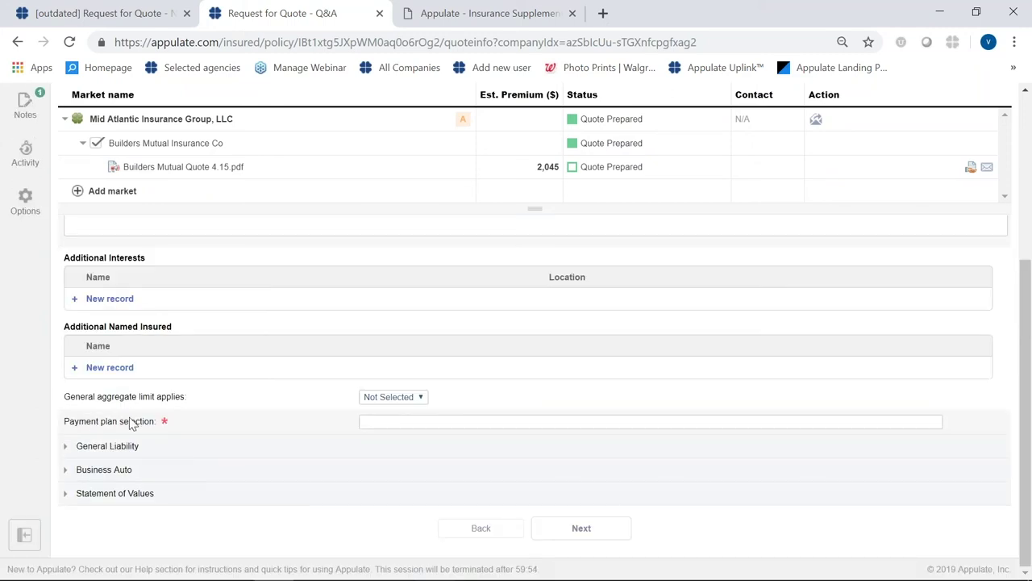
click(409, 420)
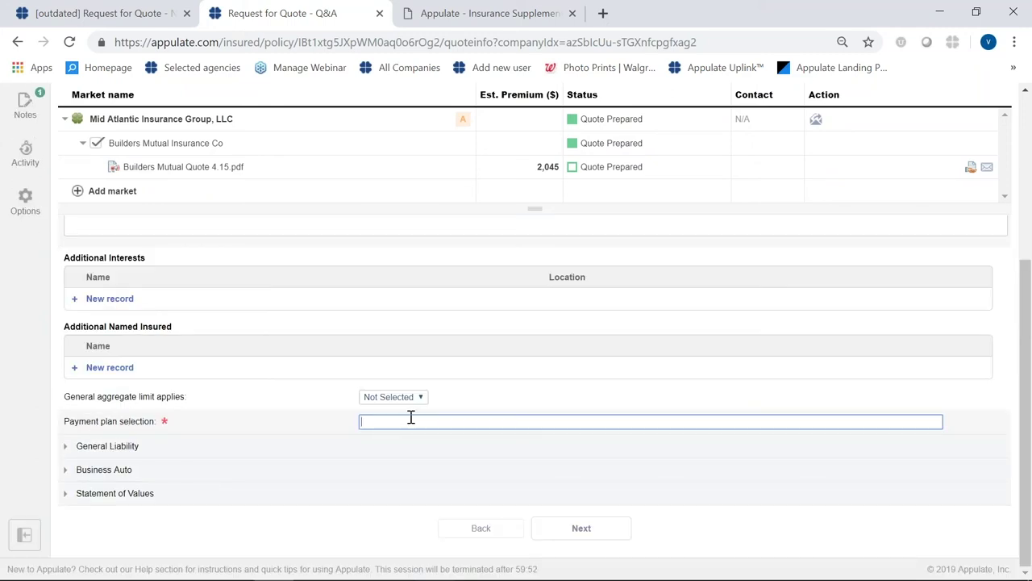
text(10 pay)
click(299, 524)
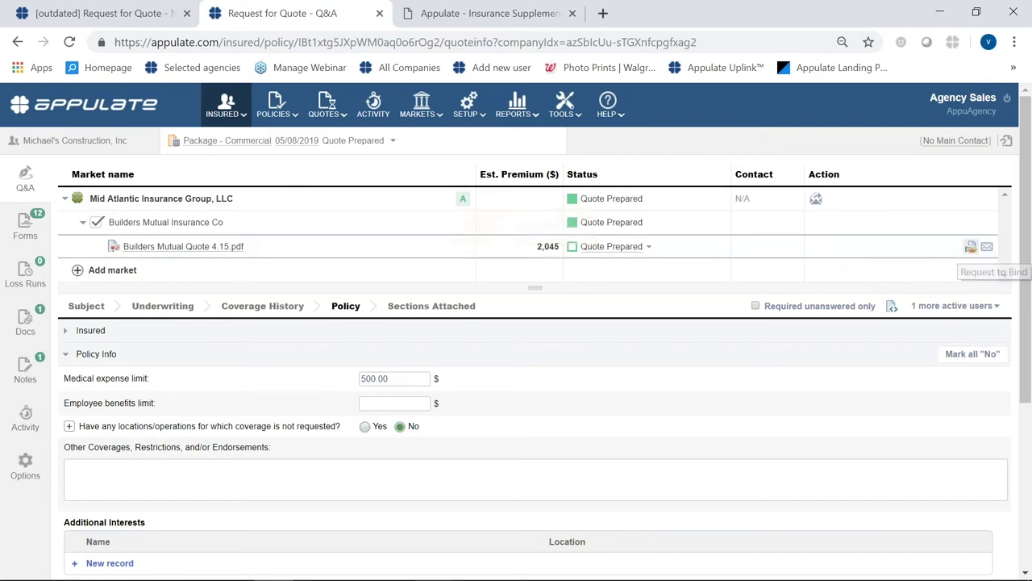
- Request to bind the Builders Mutual quote and open the ACORD 125 signing tool
click(972, 248)
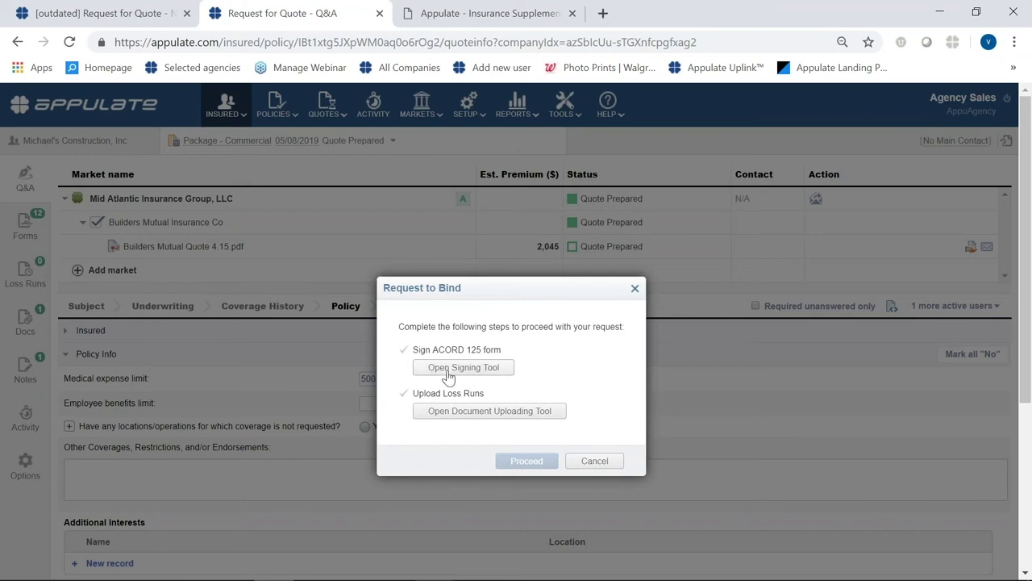
click(448, 370)
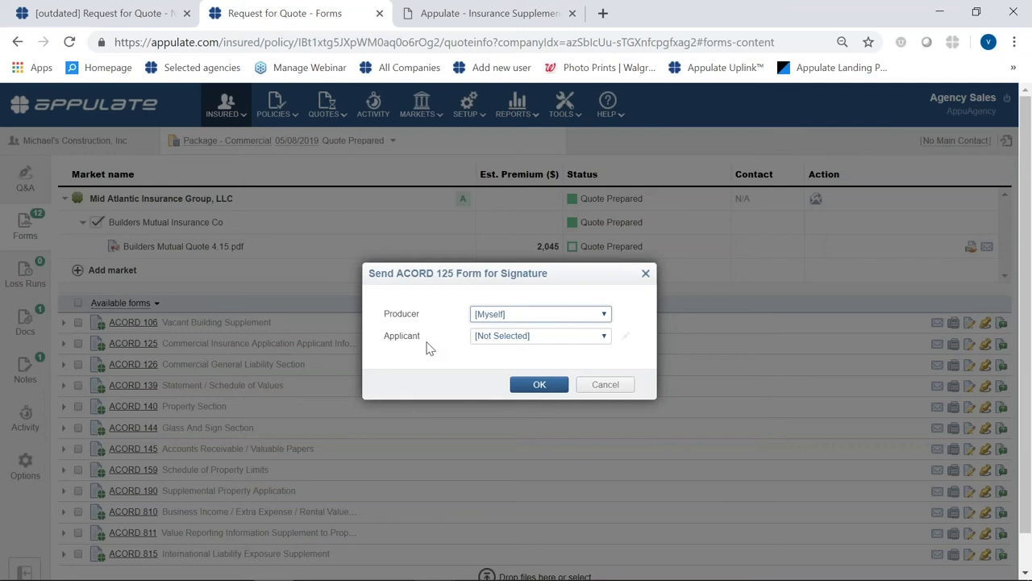
- Choose Myself as producer and send the ACORD 125 form for signature
click(557, 319)
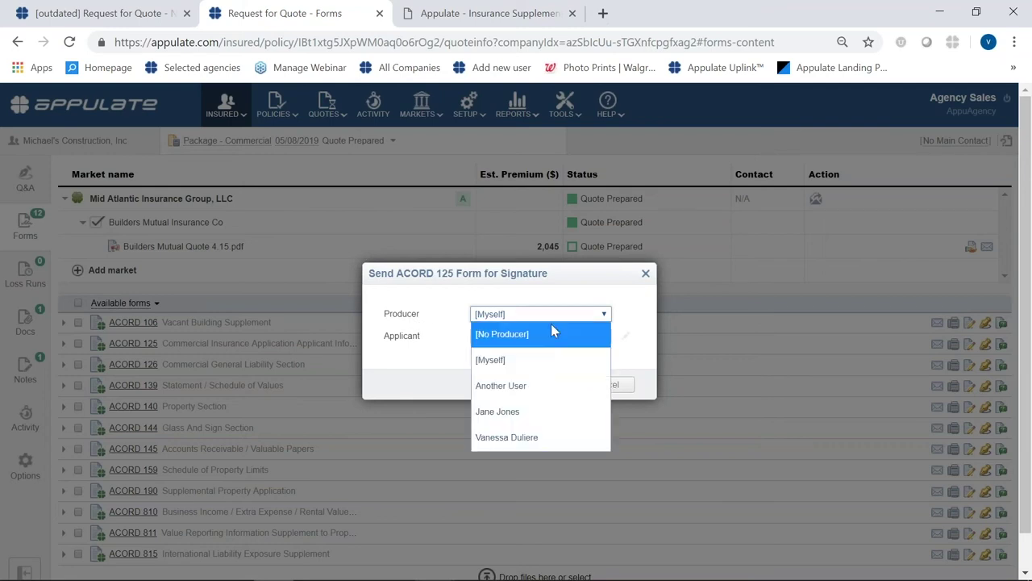
click(542, 371)
click(537, 385)
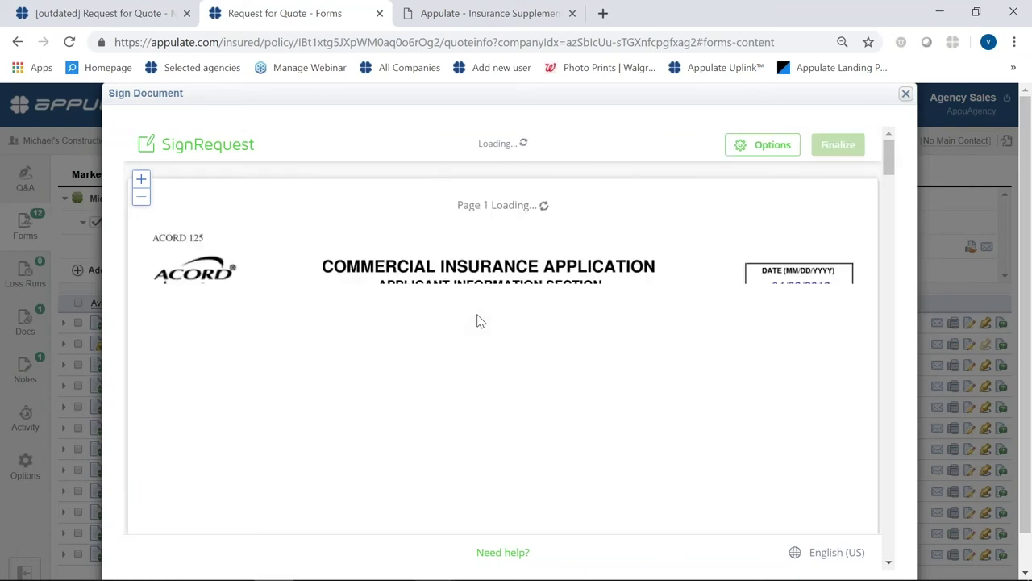
- Type the producer's name into the Producer's Signature field on page 4 and insert it
scroll(468, 379, down, 15)
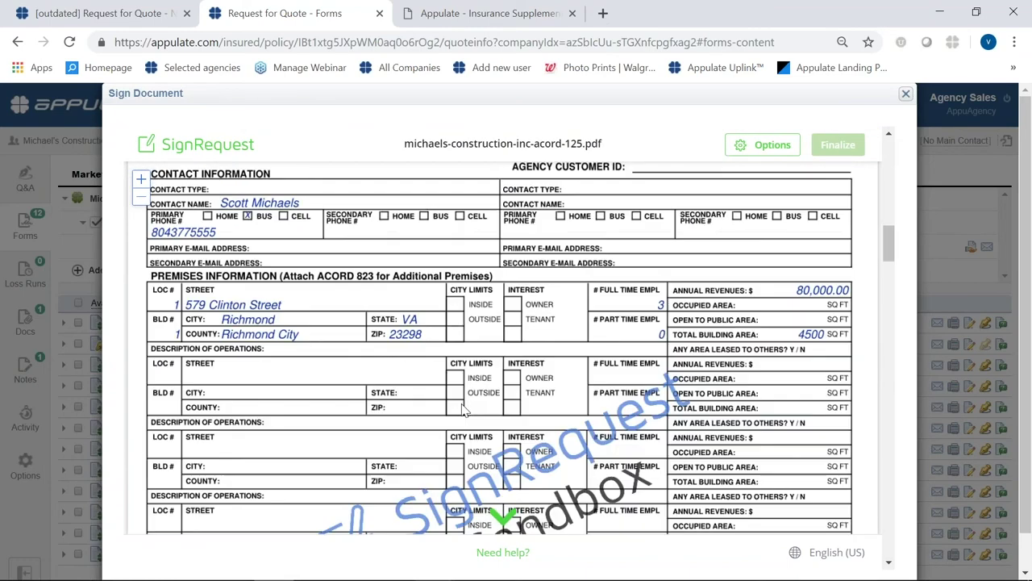
scroll(463, 411, down, 20)
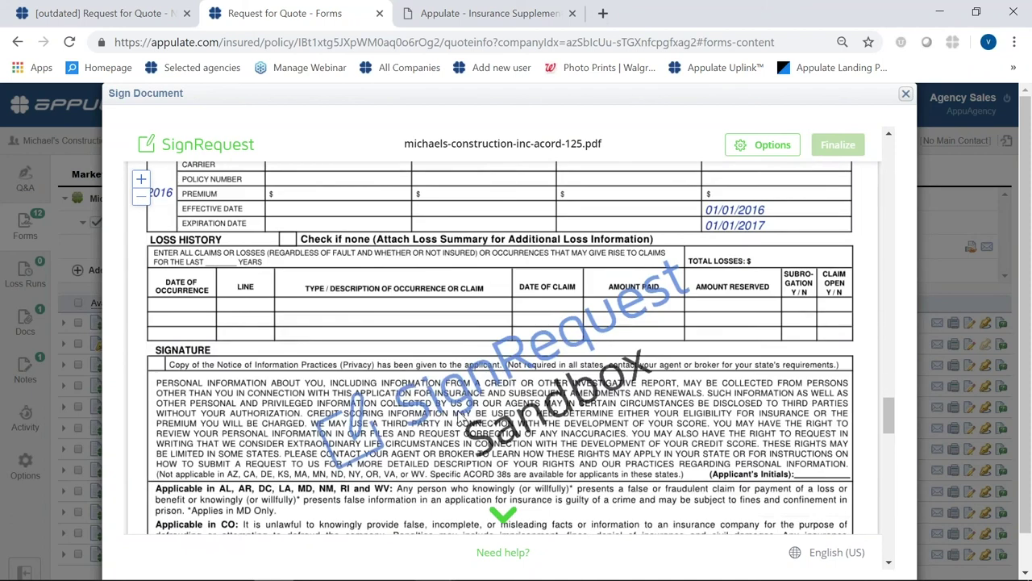
scroll(457, 411, down, 5)
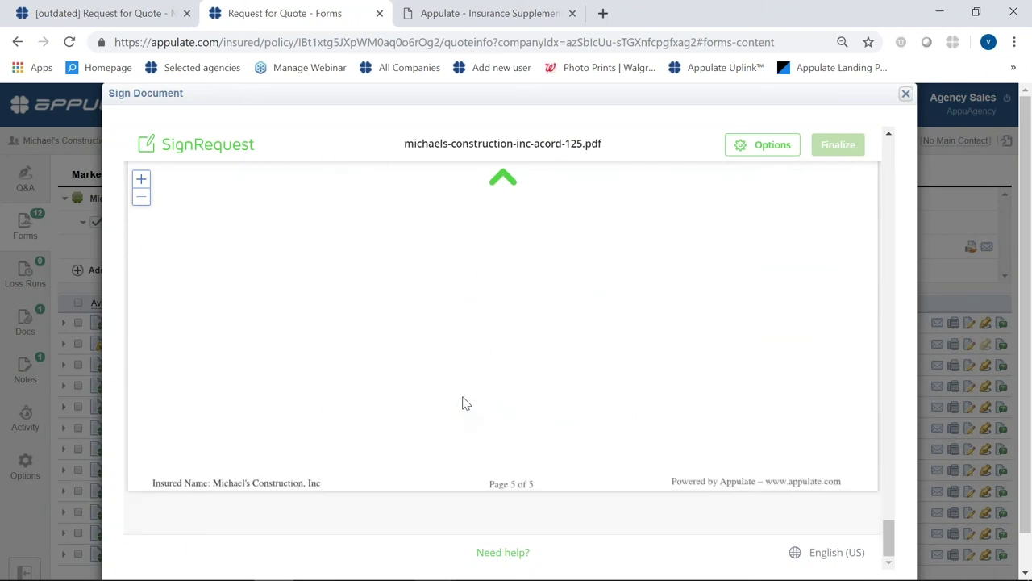
scroll(471, 404, up, 5)
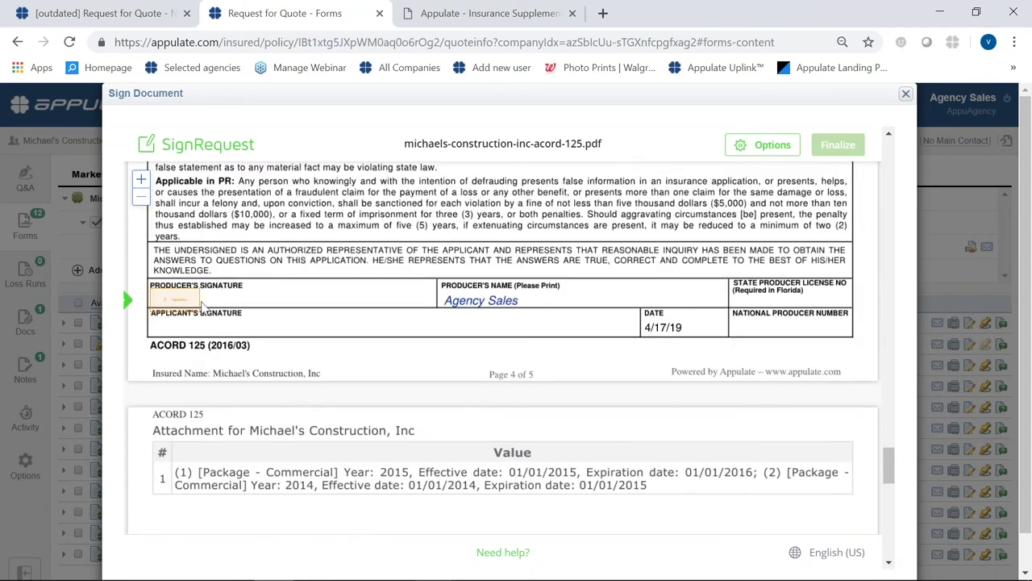
click(194, 300)
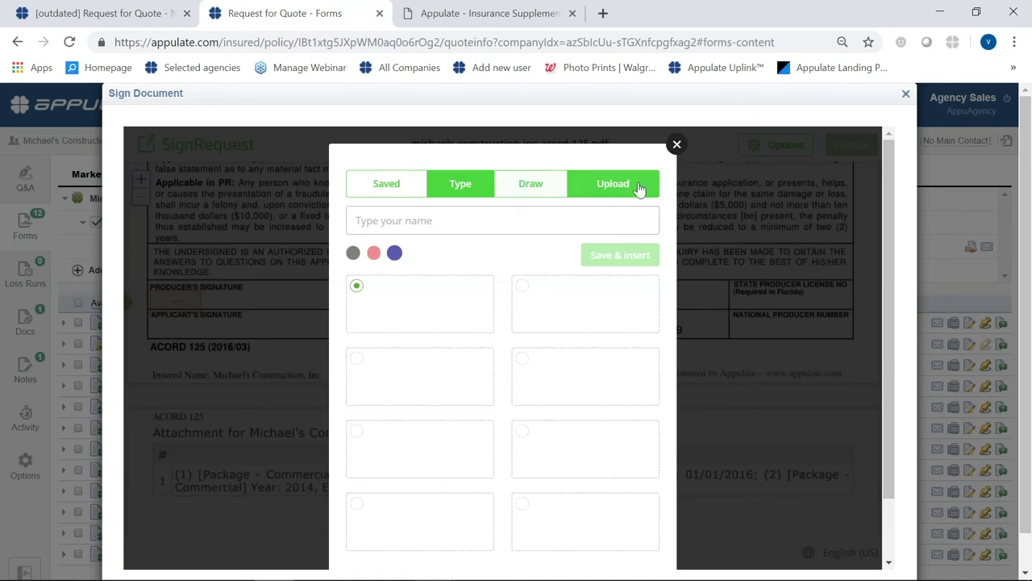
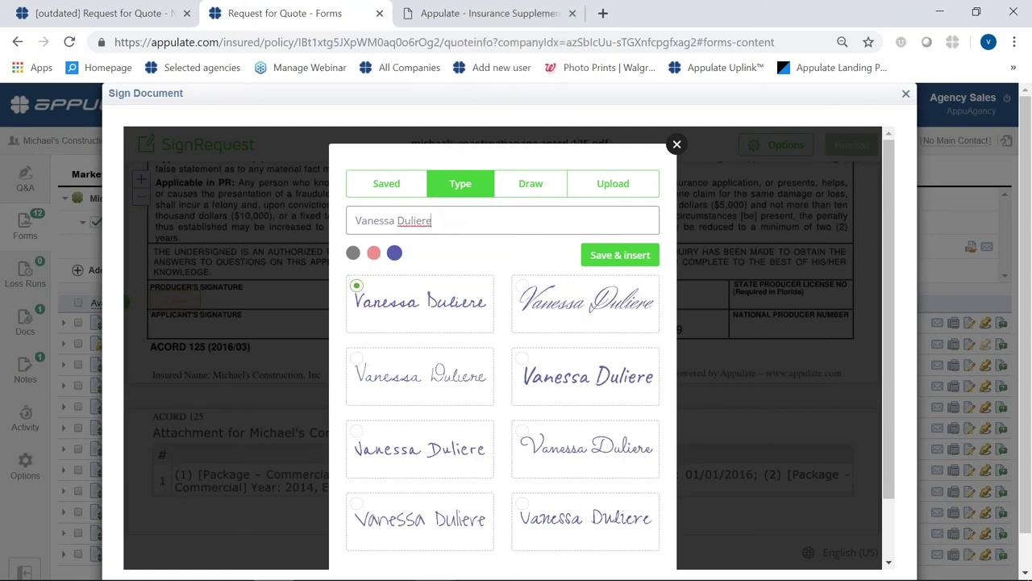
click(633, 260)
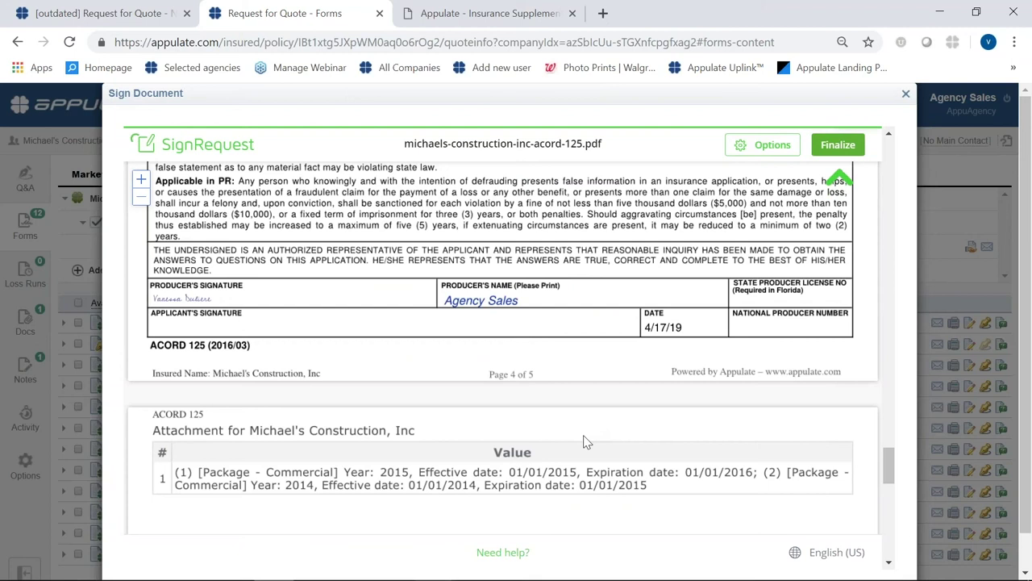
- Finalize the ACORD 125 document, agree to the terms, sign it, and close the signing window
click(837, 147)
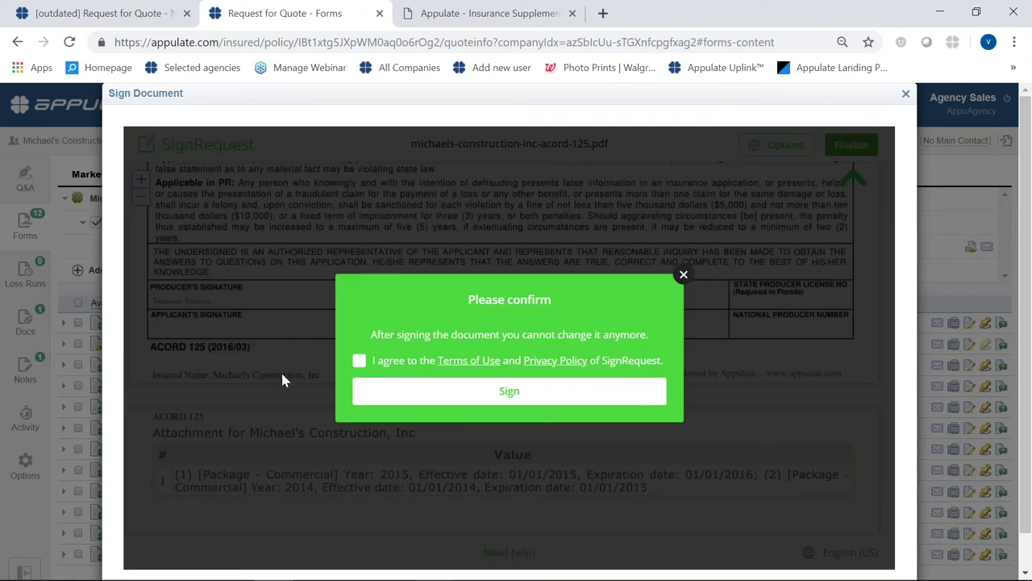
click(359, 361)
click(486, 408)
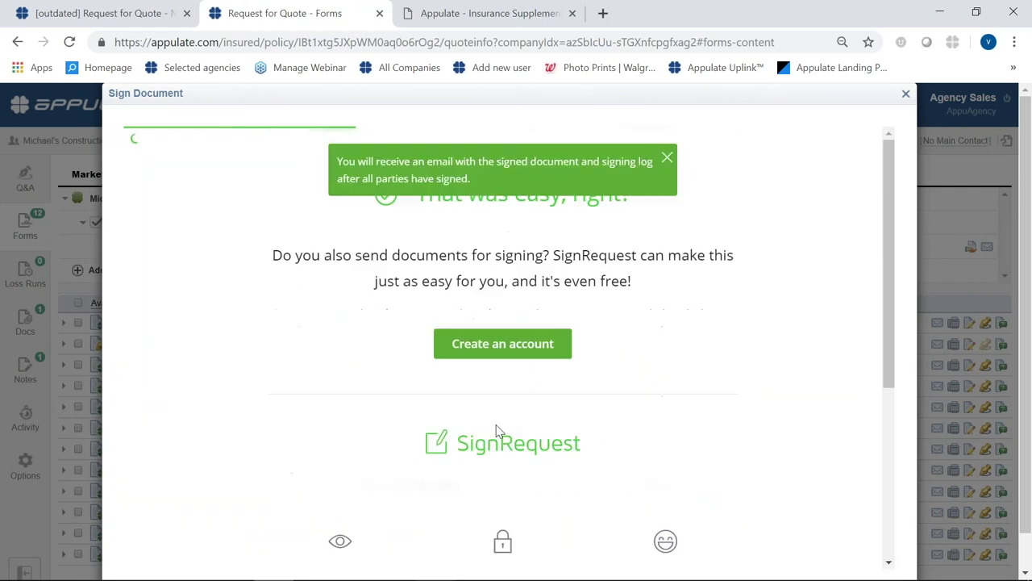
click(906, 94)
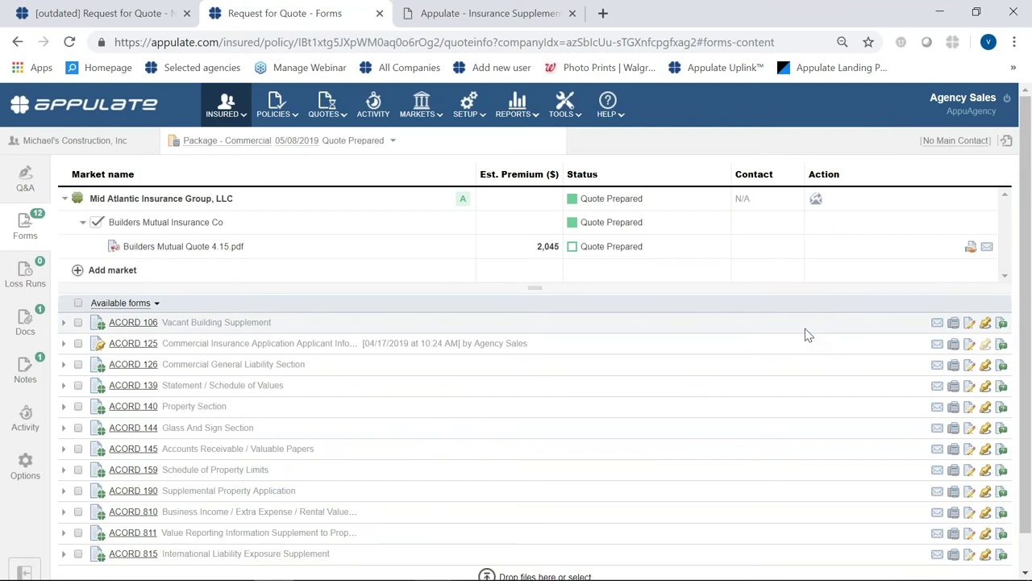
- Check the ACORD 125 row's signing details, then reopen the Request to Bind checklist
click(971, 247)
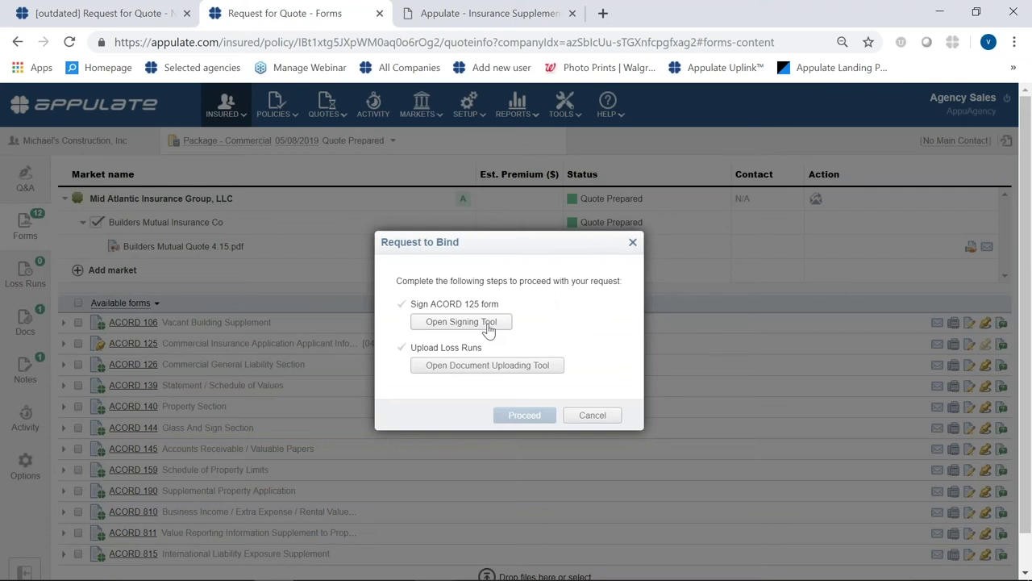
click(633, 241)
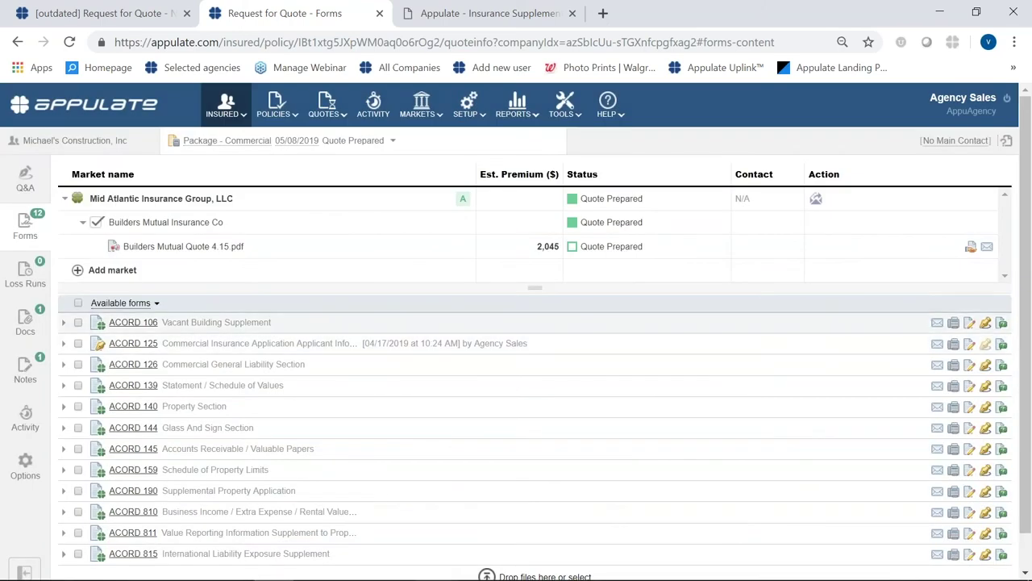
click(64, 343)
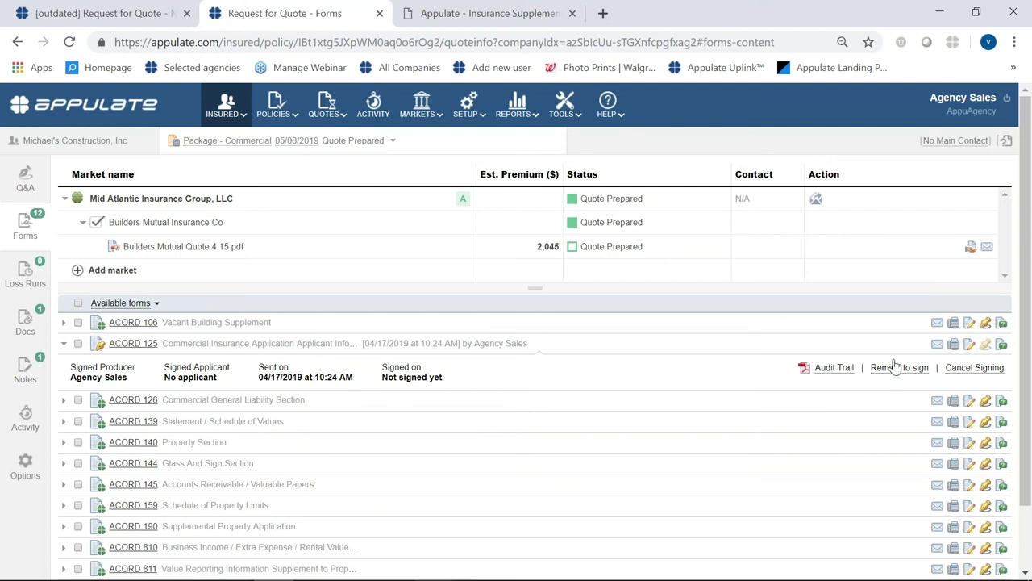
click(970, 249)
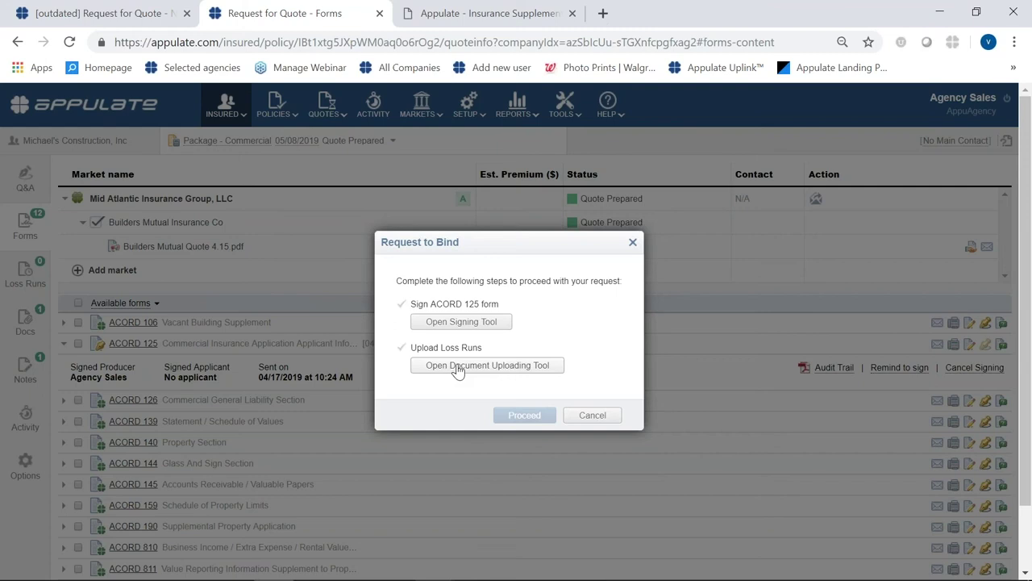
- Upload the LR-American-All-Risk loss run file for Agoura West and submit the bind request
click(457, 367)
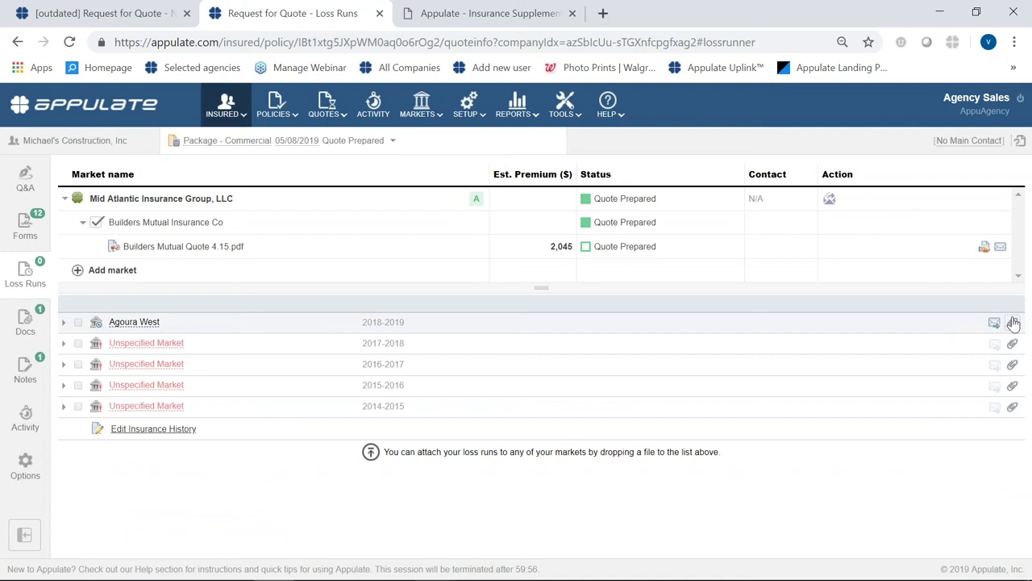
click(1012, 342)
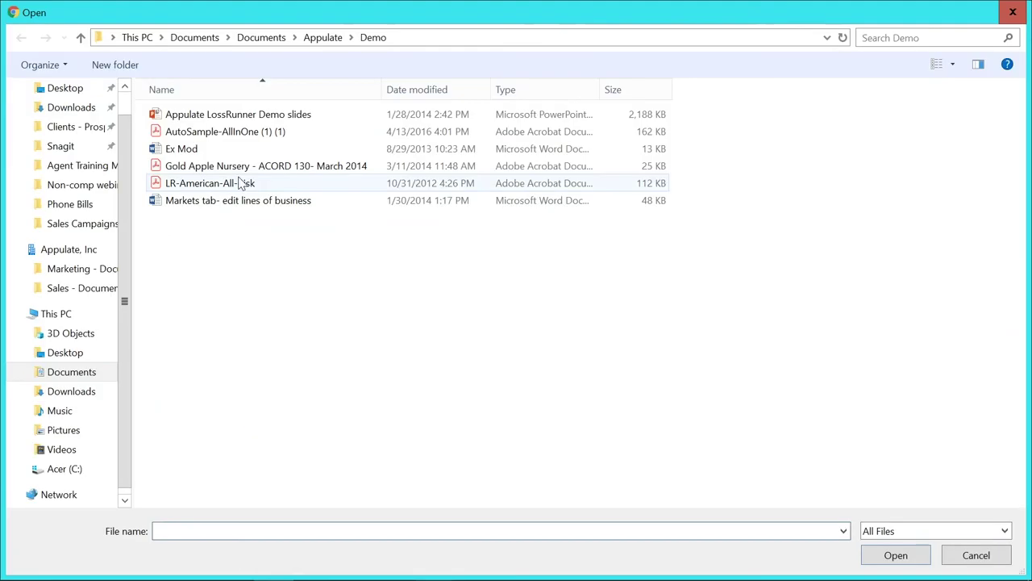
click(242, 184)
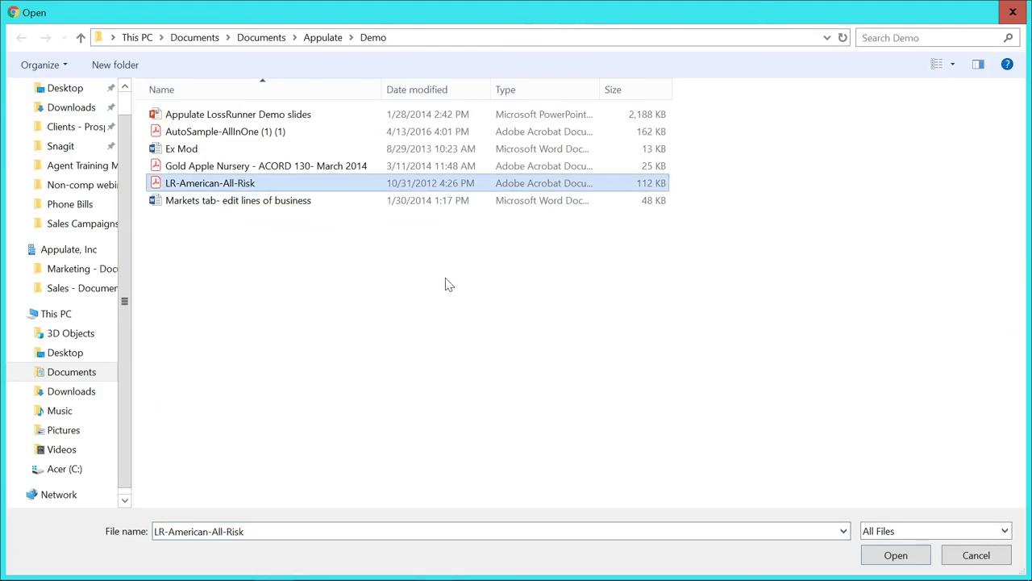
click(896, 554)
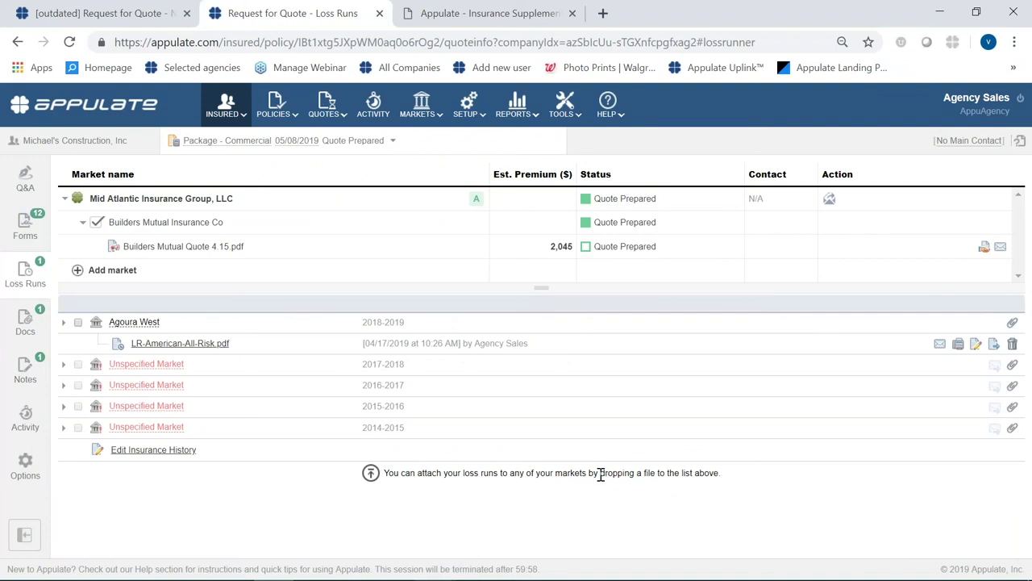
click(985, 249)
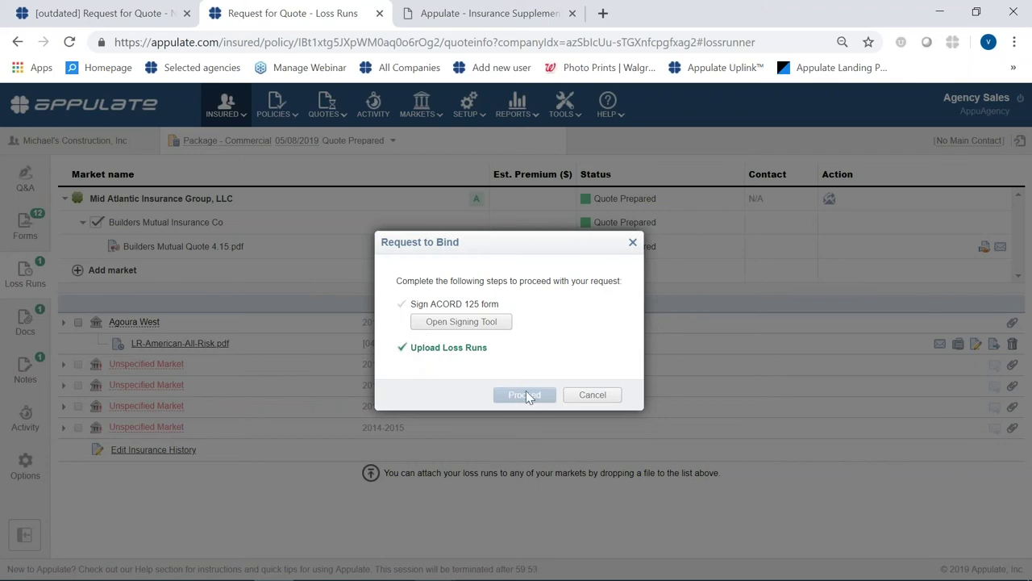
click(633, 241)
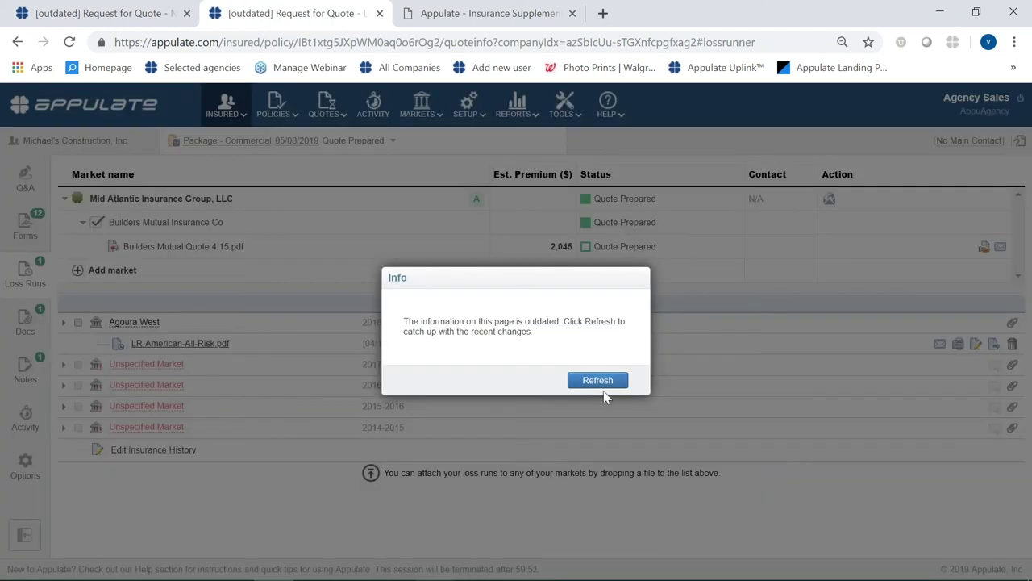
- Refresh the outdated page and view the bound Michael's Construction policy documents
click(596, 385)
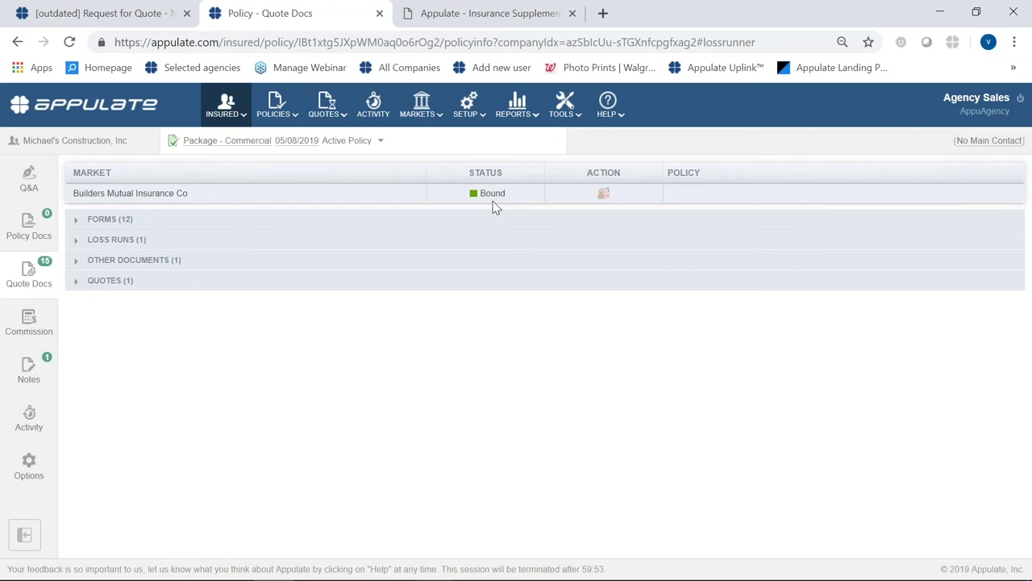
click(31, 245)
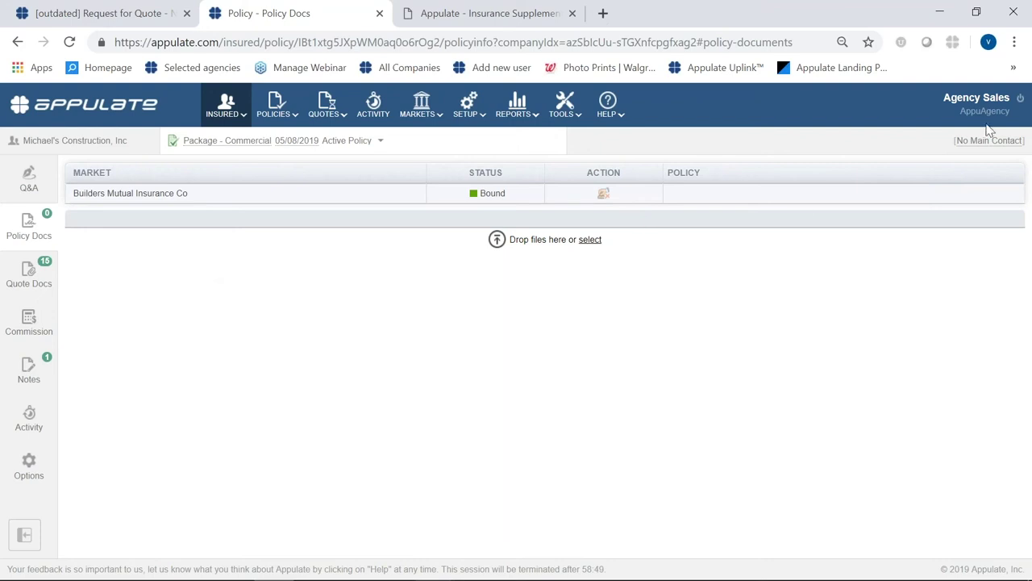
- Log out of the Agency Sales account and sign back in to reach the All Insured list
click(1020, 98)
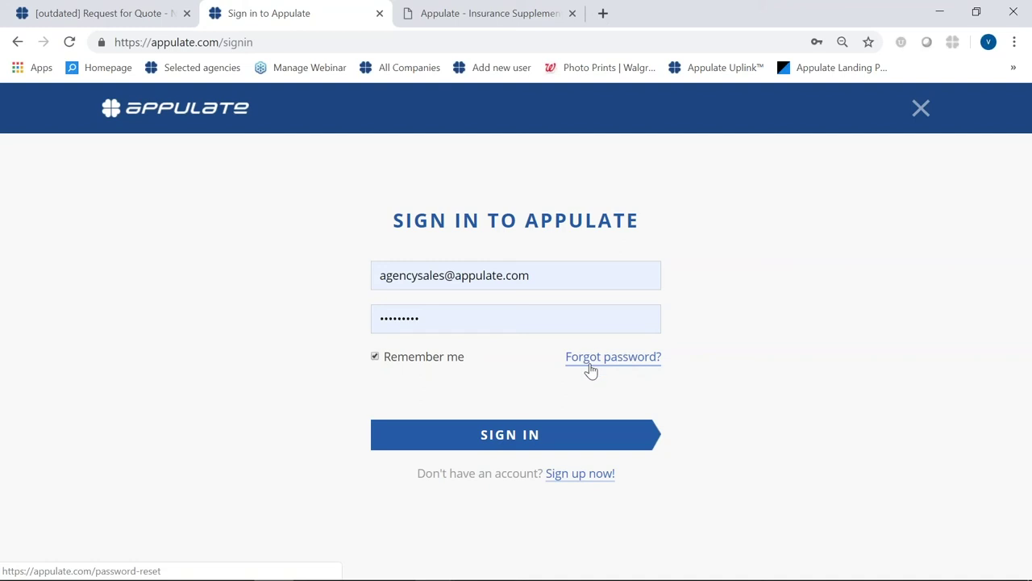
click(555, 438)
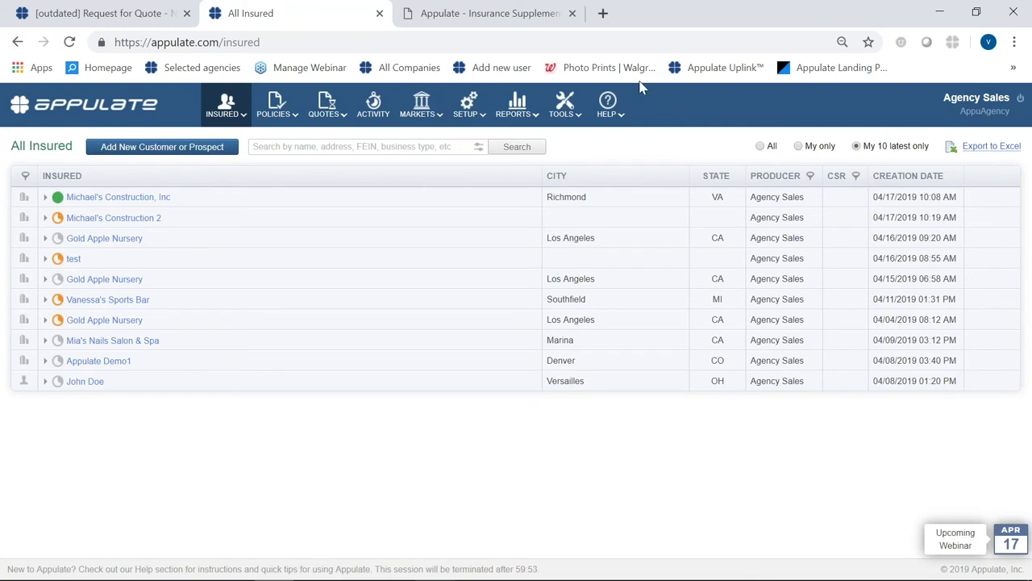
- Open Tools > Appulate Uplink™ and review the AMS list, keeping TAM 9.4 for Uplink Driver 2.1.3
click(563, 113)
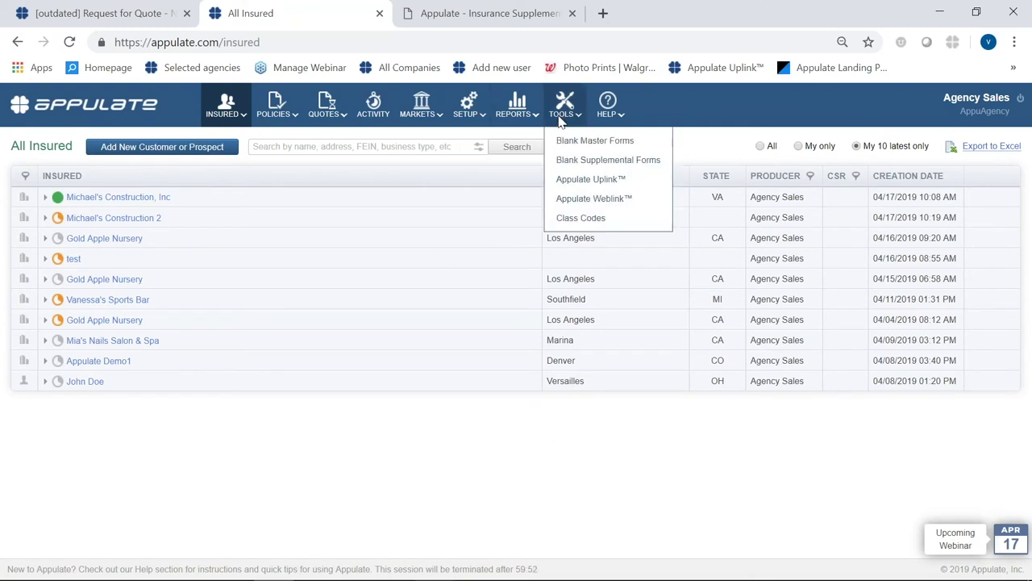
click(587, 180)
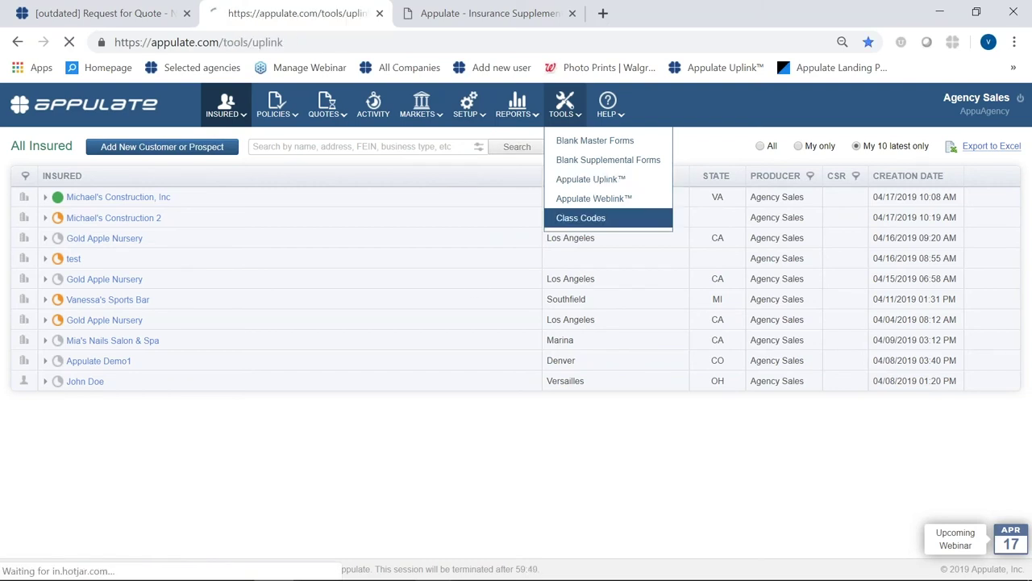
click(784, 453)
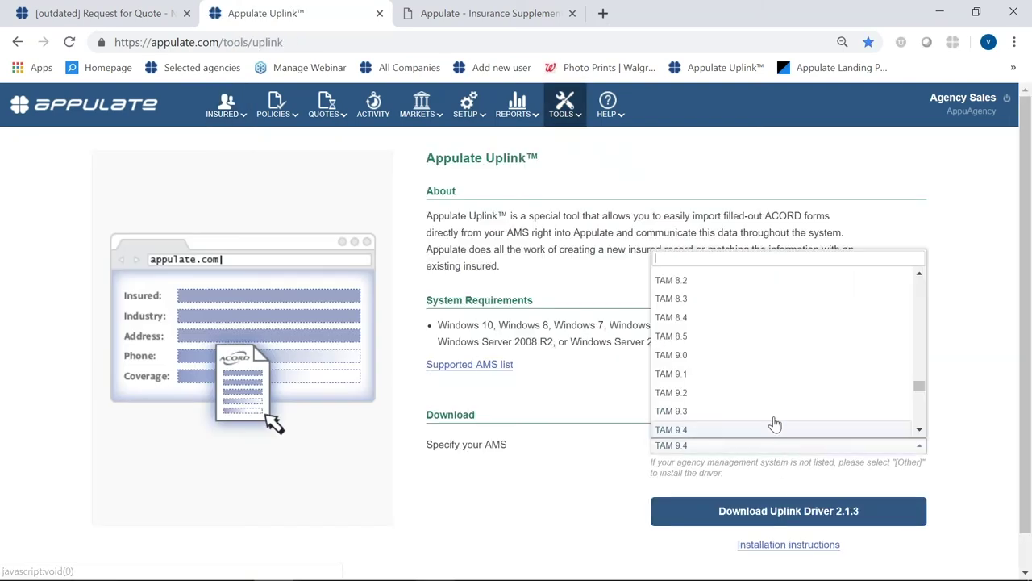
scroll(775, 418, down, 10)
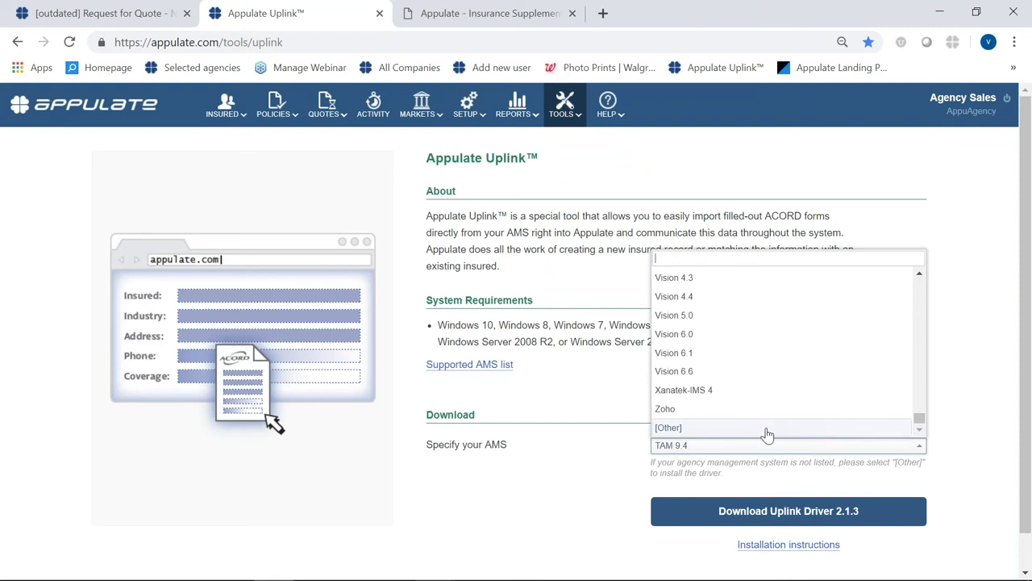
click(552, 514)
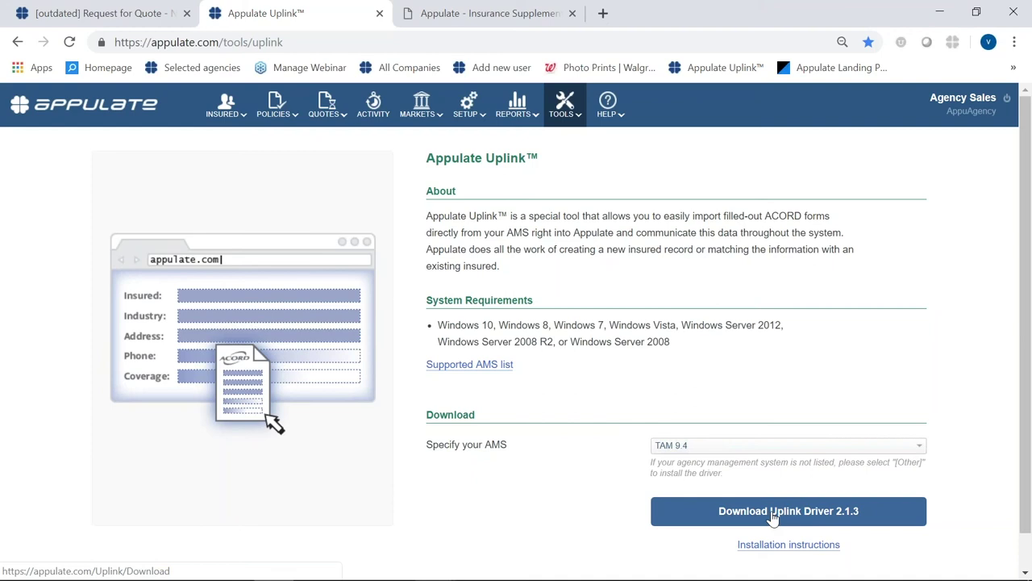
mouse_move(426, 109)
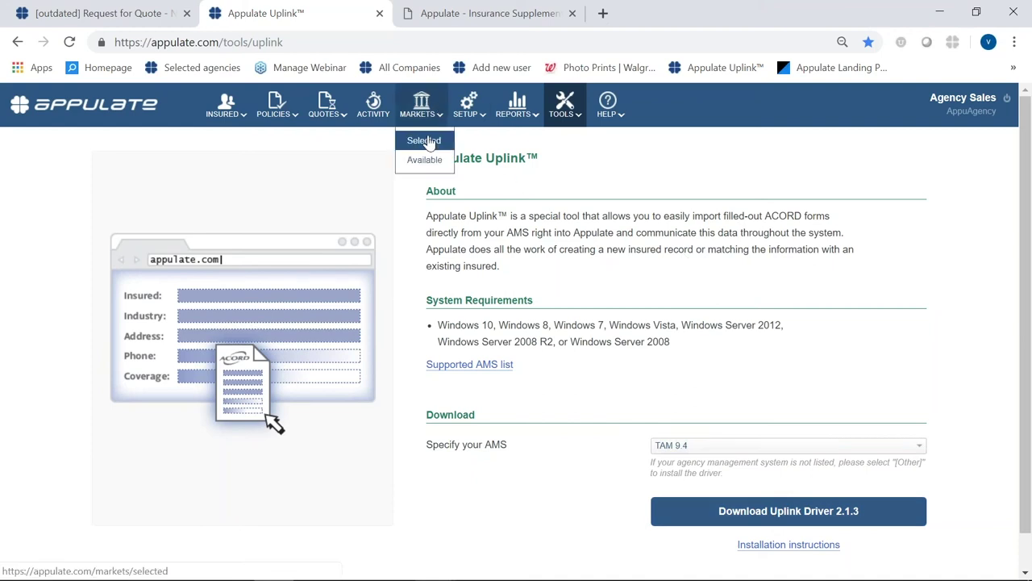
- Look over the 14 selected markets, then switch to the Available Markets list of carriers
click(428, 143)
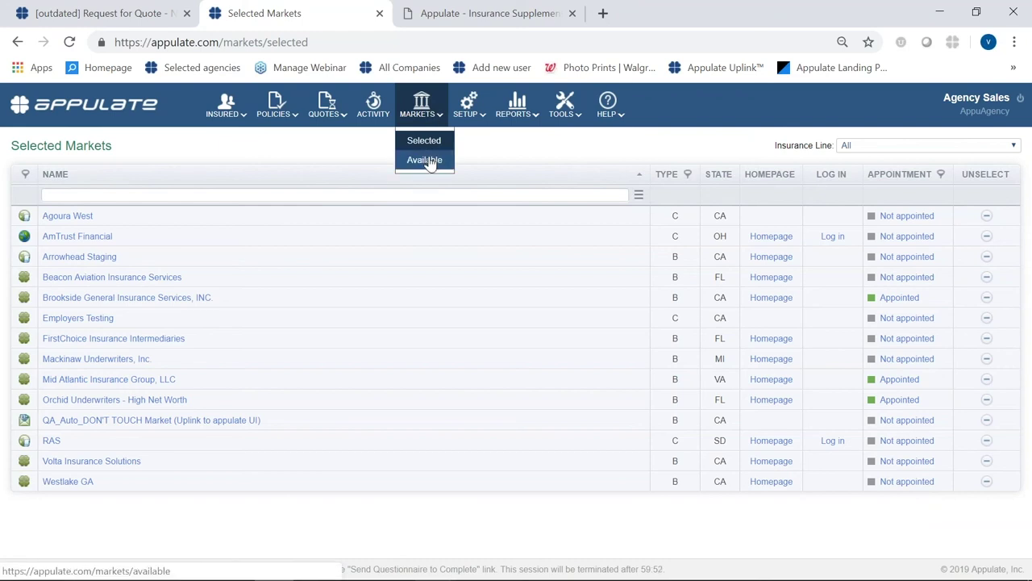
click(428, 158)
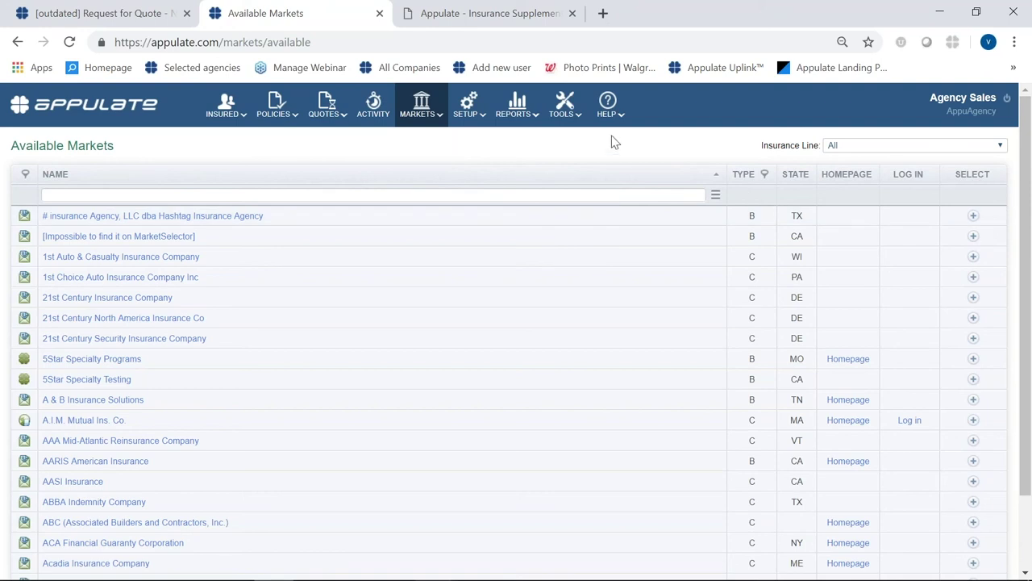
mouse_move(574, 132)
mouse_move(472, 117)
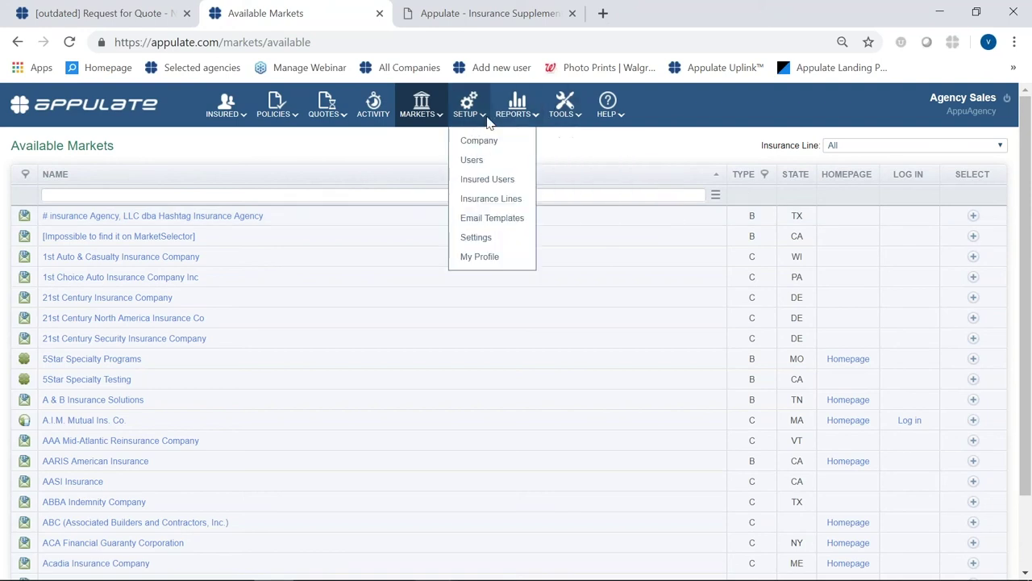
- Show the Setup > Users page listing the four active Producer users
click(487, 159)
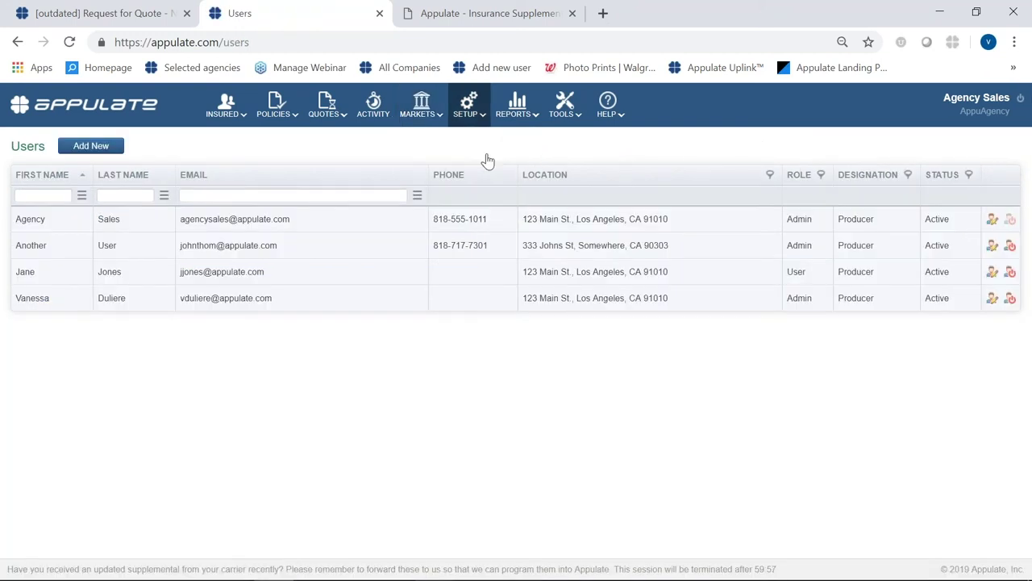
mouse_move(486, 124)
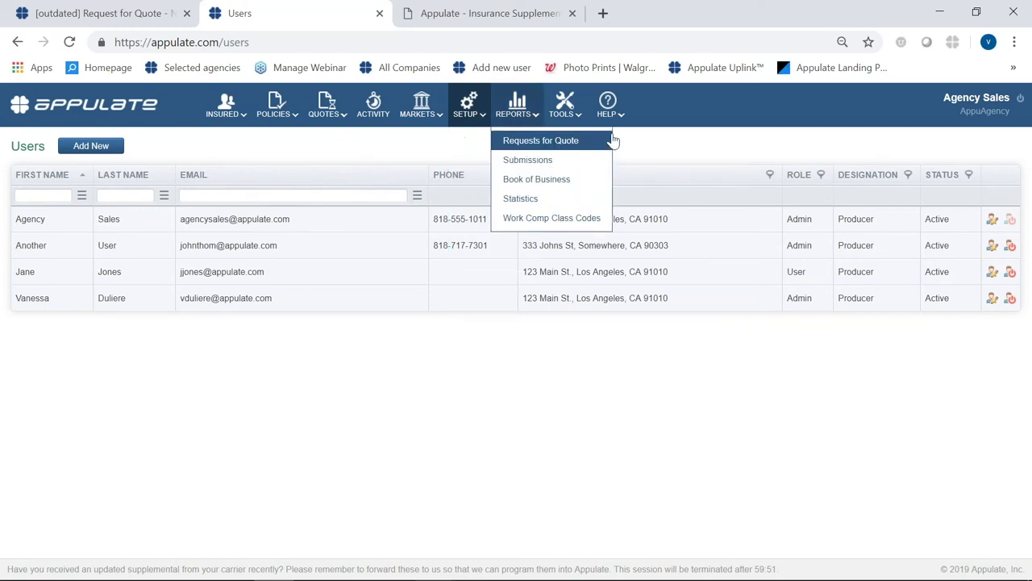
mouse_move(613, 121)
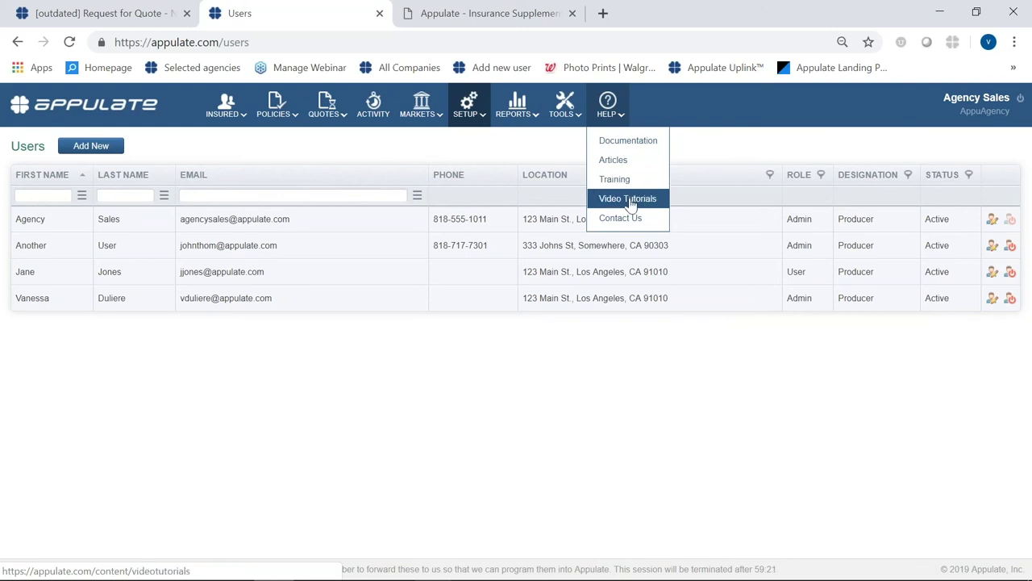
- Go via Training and Video Tutorials to the Market/Partner Specific Training Webinars, such as RAS Video
click(622, 179)
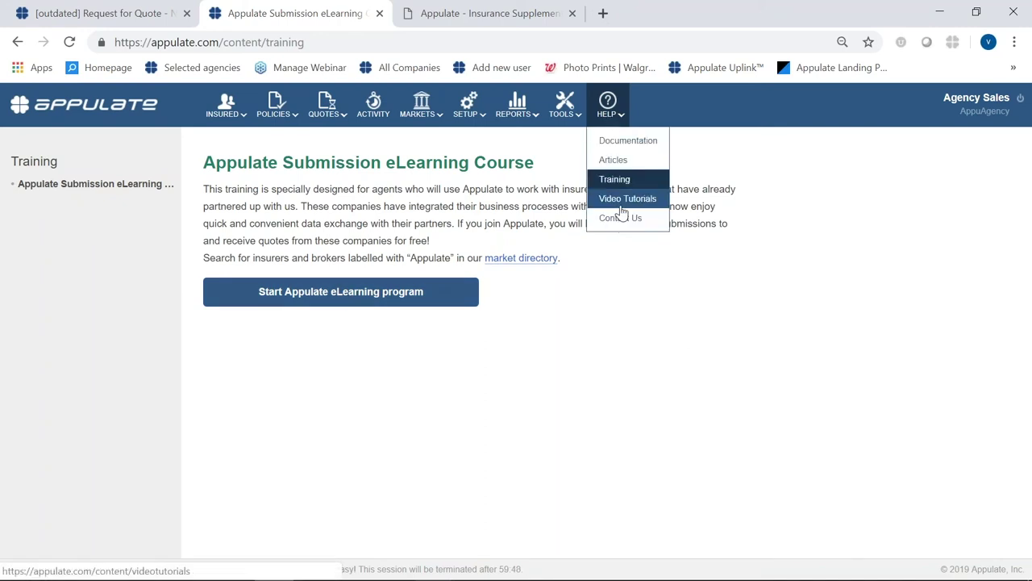
click(623, 208)
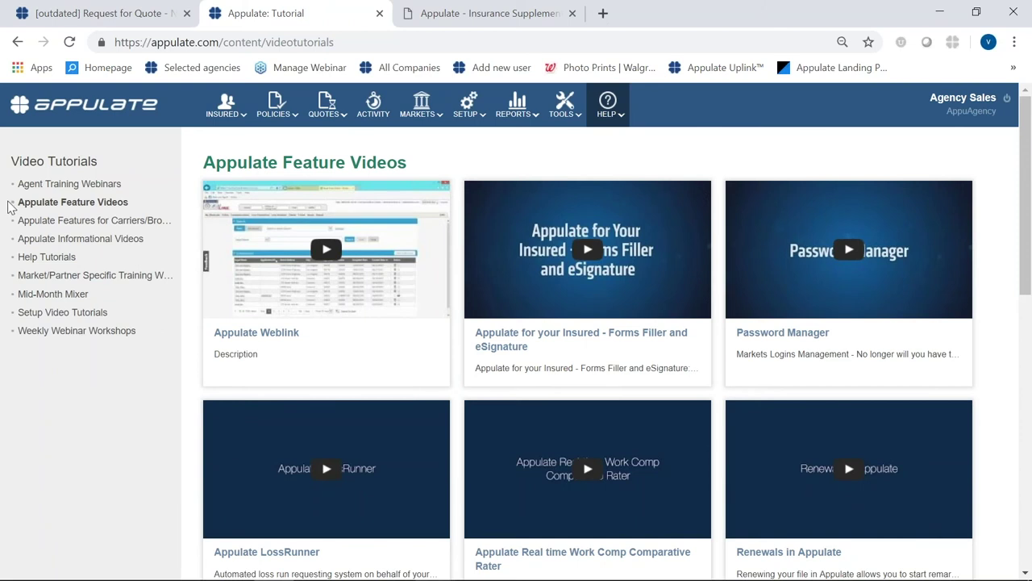
click(63, 279)
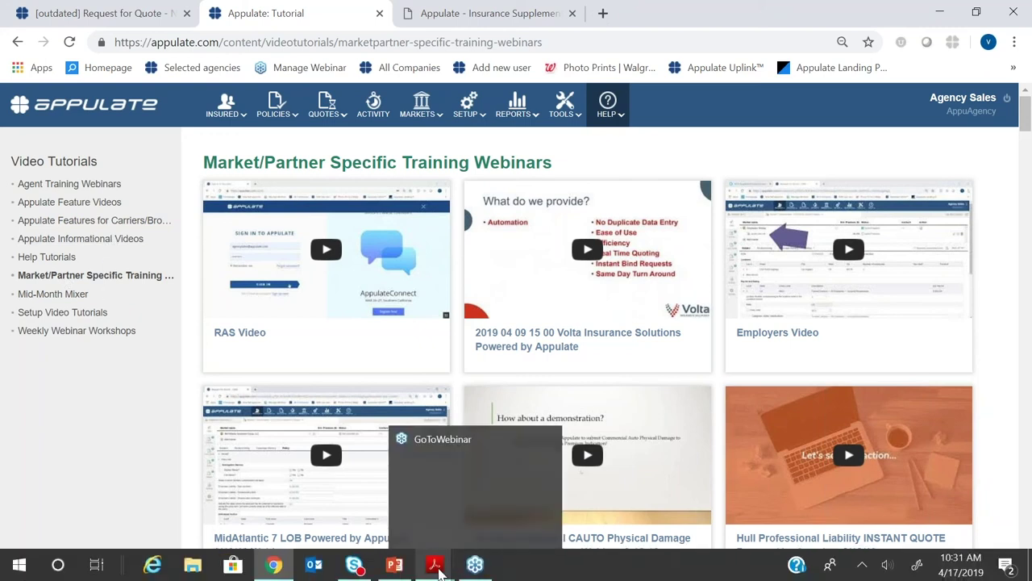
mouse_move(424, 569)
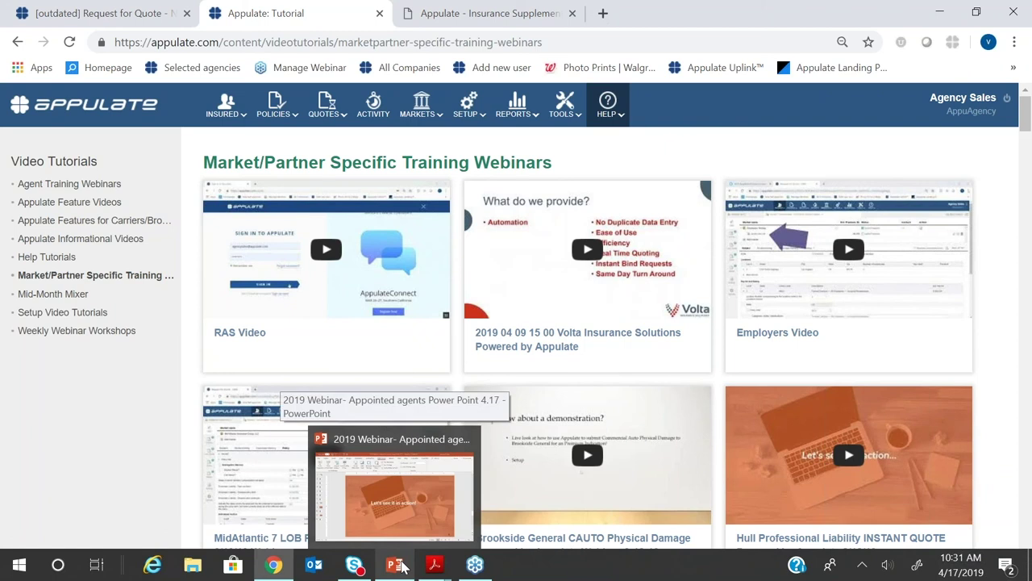
- Switch to the PowerPoint webinar deck and run the slide show from slide 12, 'Call to action'
click(400, 567)
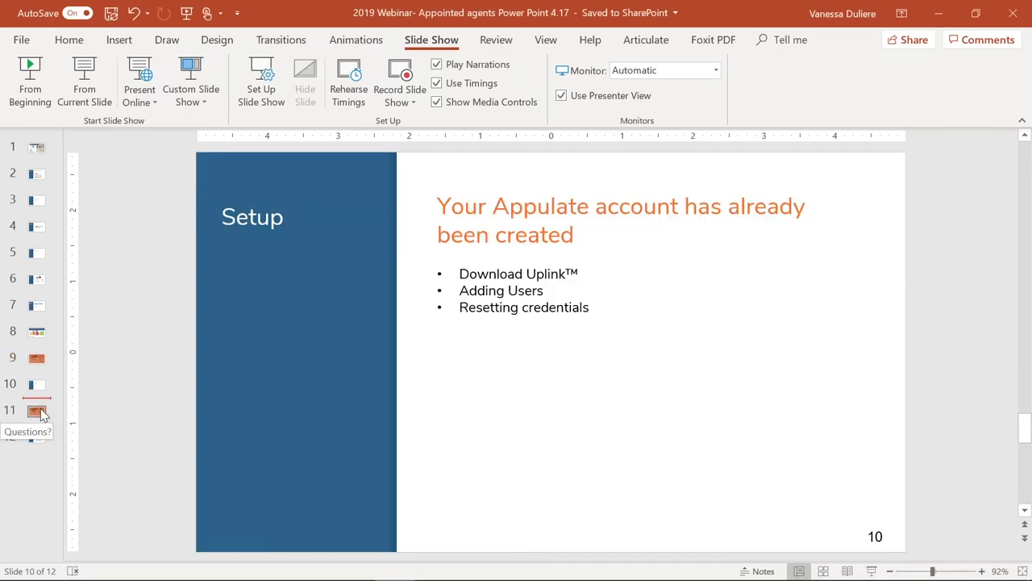
click(39, 412)
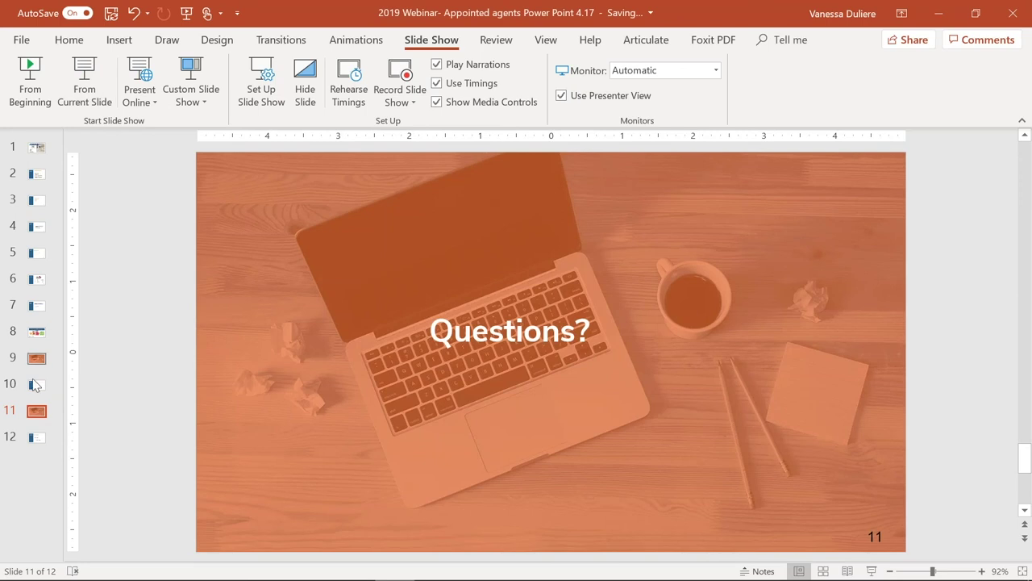
click(36, 438)
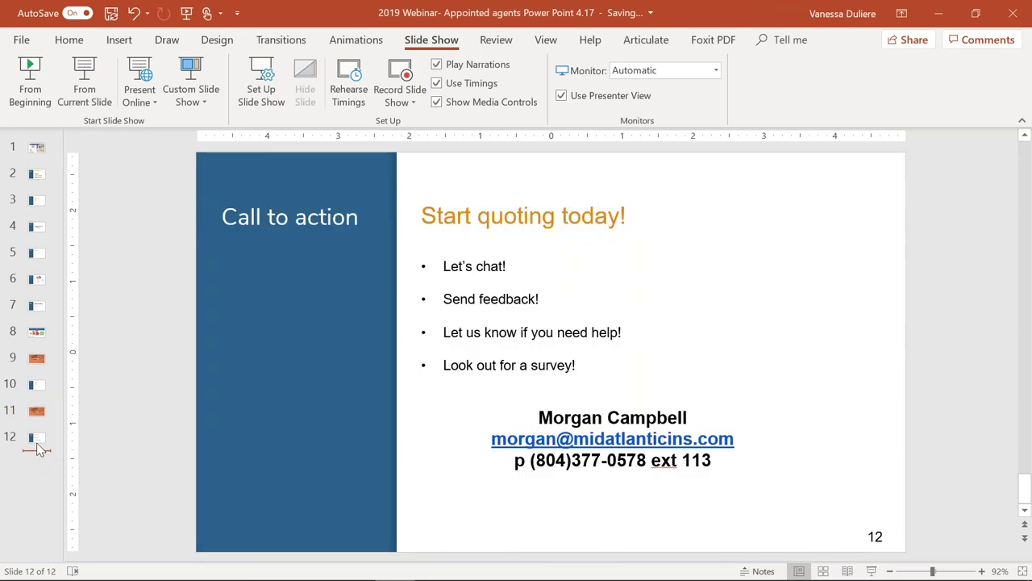
click(87, 80)
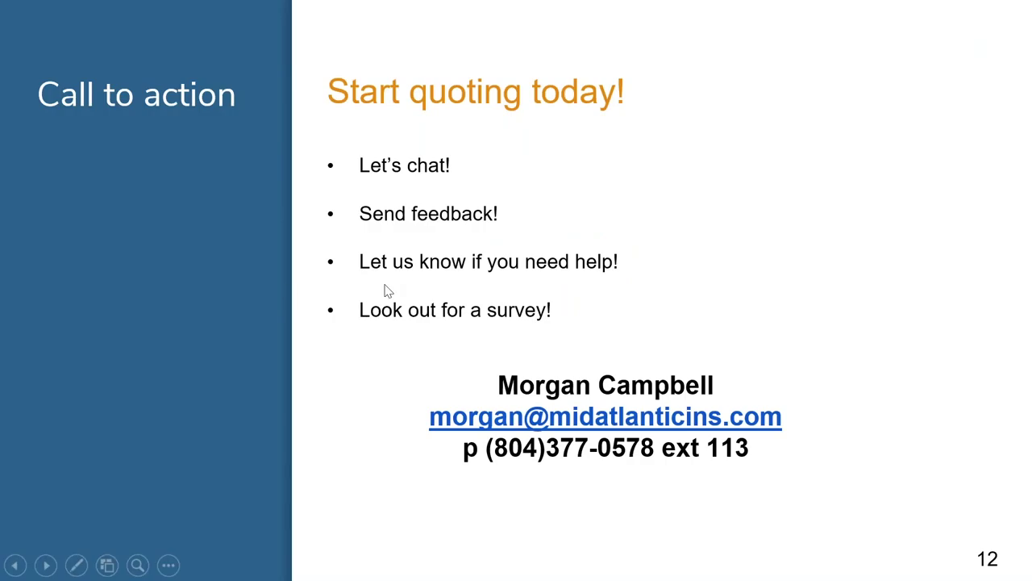